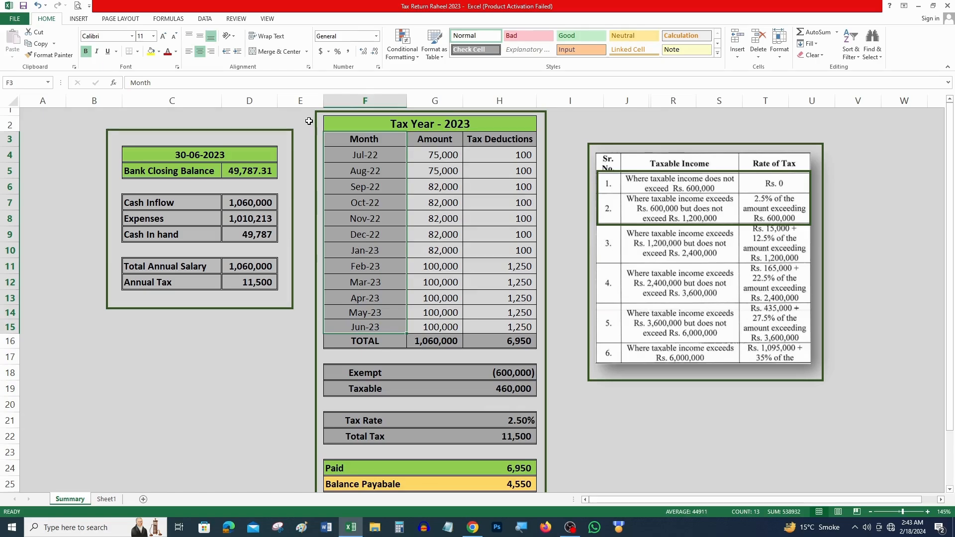
Step: Review the Tax Year 2023 sheet's months Jul-22 to Jun-23, monthly salaries and tax deductions
{"action": "left_click", "coordinate": [340, 122]}
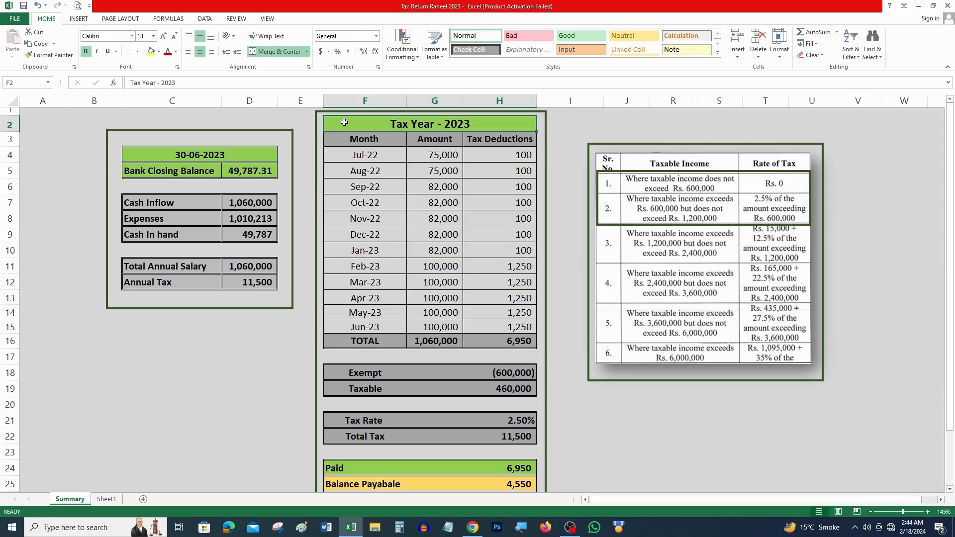
{"action": "left_click_drag", "start_coordinate": [370, 139], "coordinate": [370, 326]}
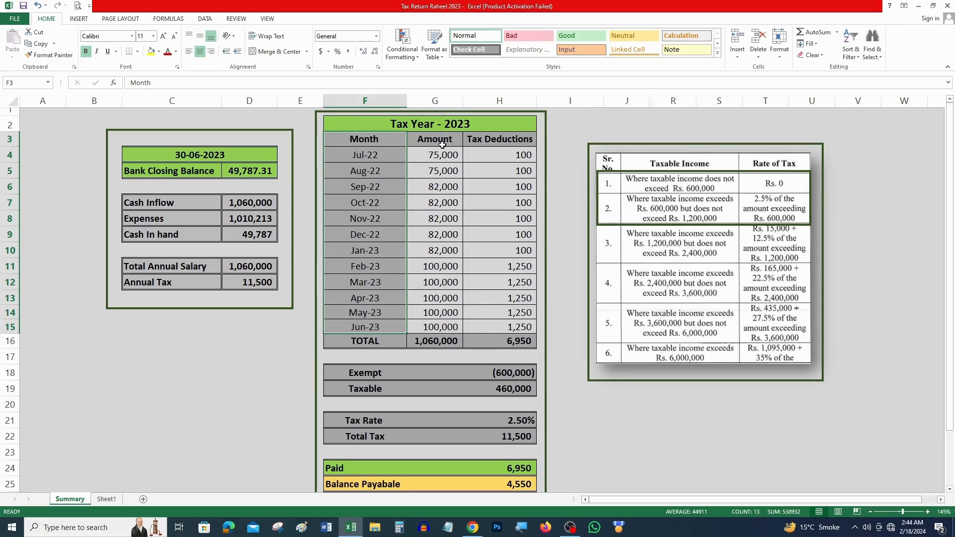
{"action": "left_click_drag", "start_coordinate": [444, 155], "coordinate": [446, 326]}
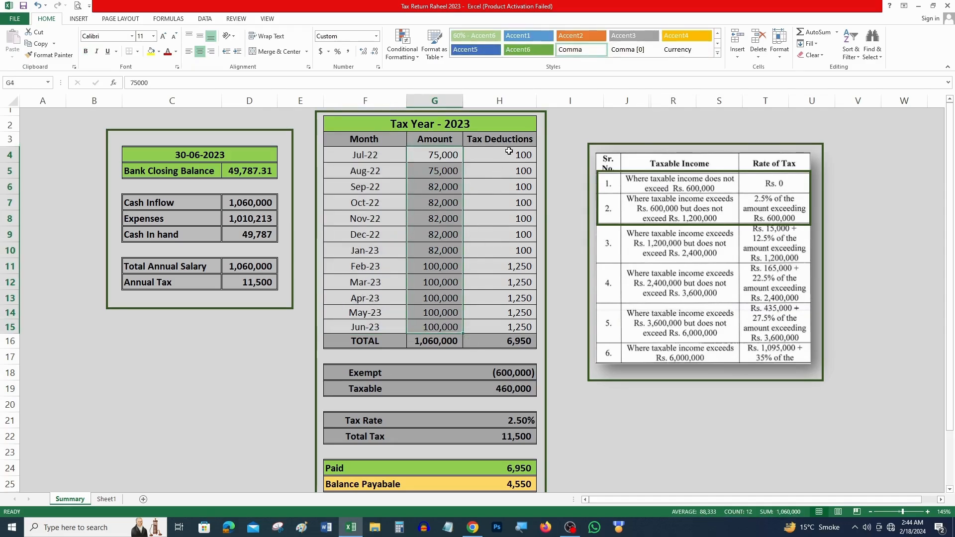
{"action": "left_click_drag", "start_coordinate": [509, 155], "coordinate": [513, 324]}
Step: Check the formulas behind the salary total in G16 and the tax deductions total
{"action": "left_click", "coordinate": [455, 343]}
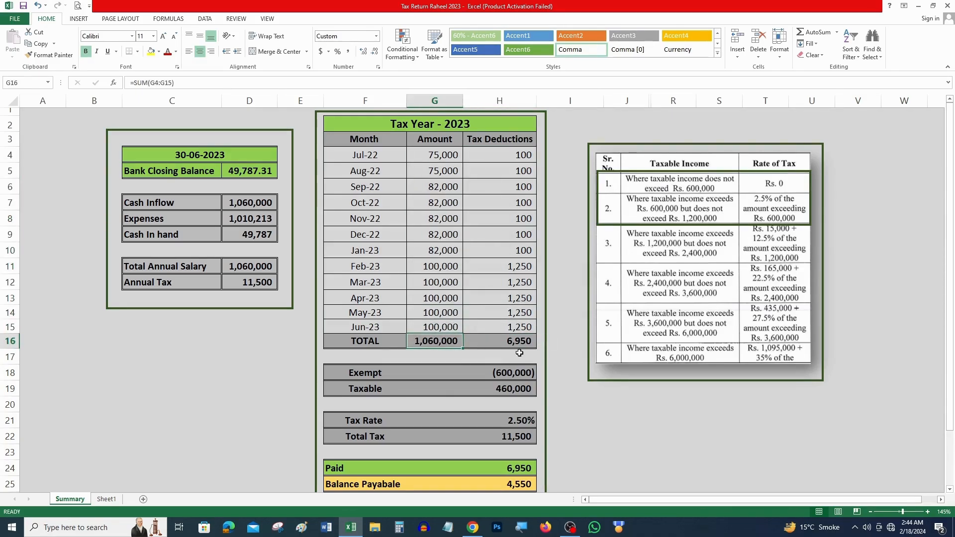
{"action": "key", "text": "F2"}
{"action": "key", "text": "Return"}
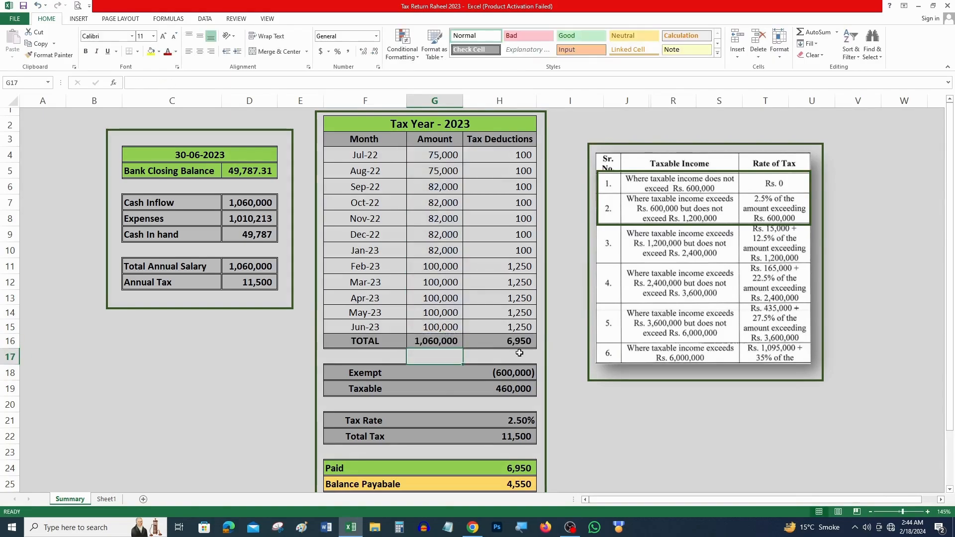
{"action": "key", "text": "Up"}
{"action": "key", "text": "Right"}
{"action": "key", "text": "F2"}
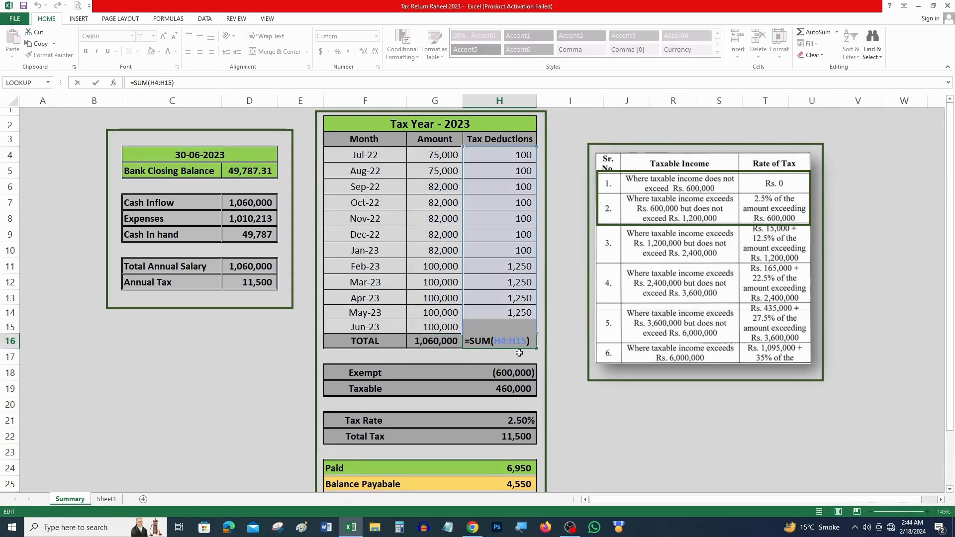
{"action": "key", "text": "Return"}
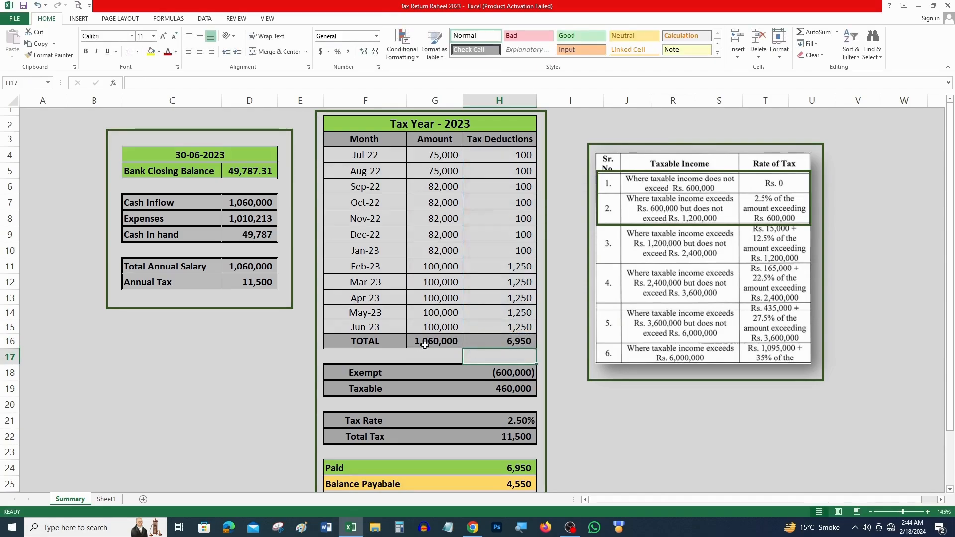
Step: Check the 600,000 Exempt amount and how Taxable is derived from the salary total
{"action": "left_click", "coordinate": [700, 192]}
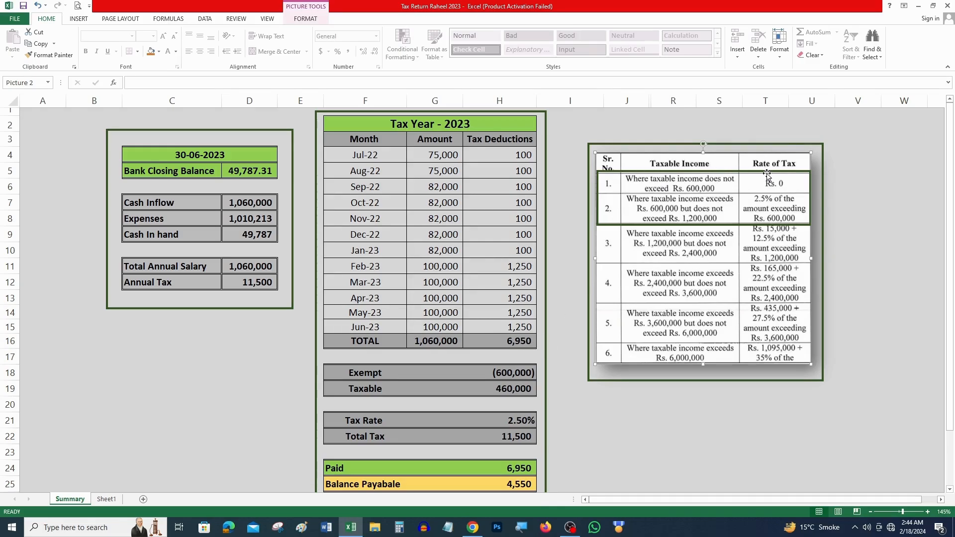
{"action": "left_click", "coordinate": [505, 377]}
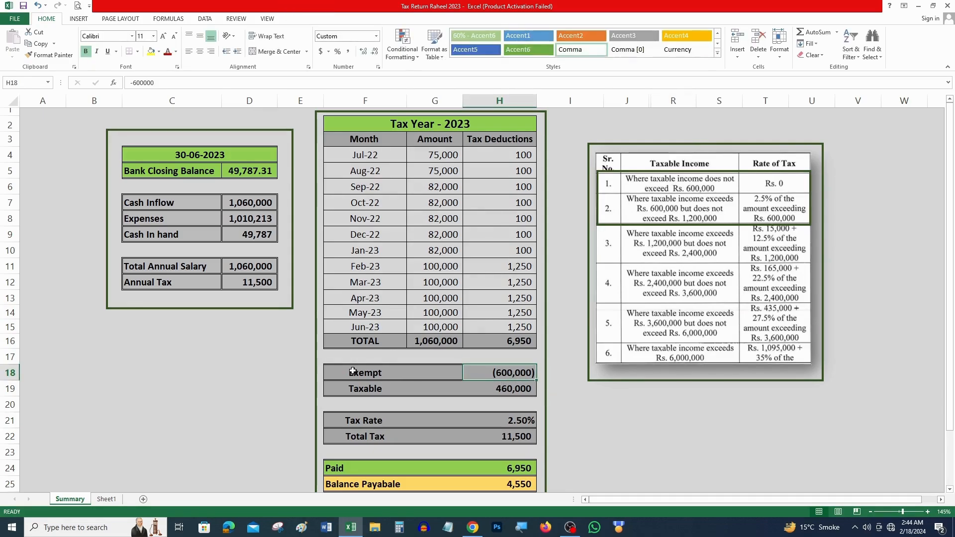
{"action": "left_click_drag", "start_coordinate": [353, 371], "coordinate": [497, 373]}
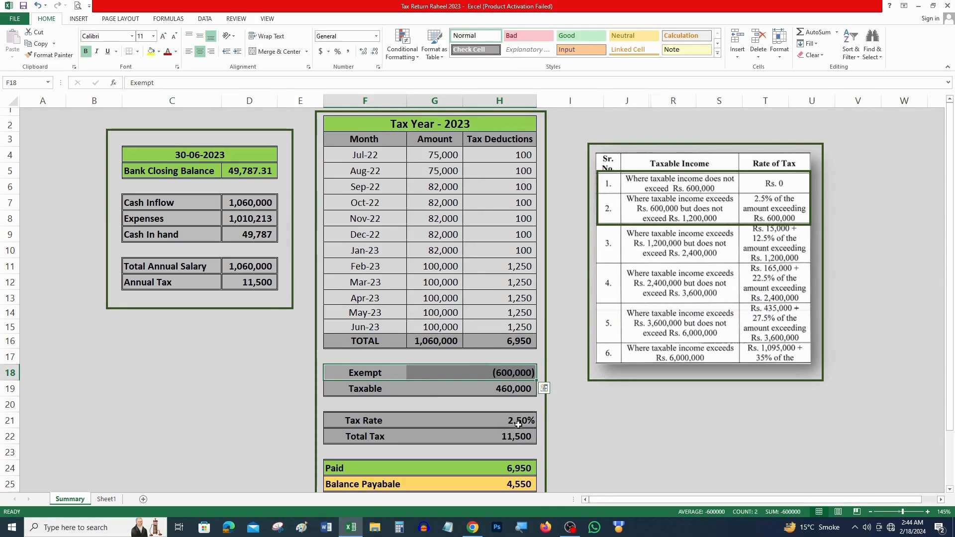
{"action": "key", "text": "Down"}
{"action": "key", "text": "Right"}
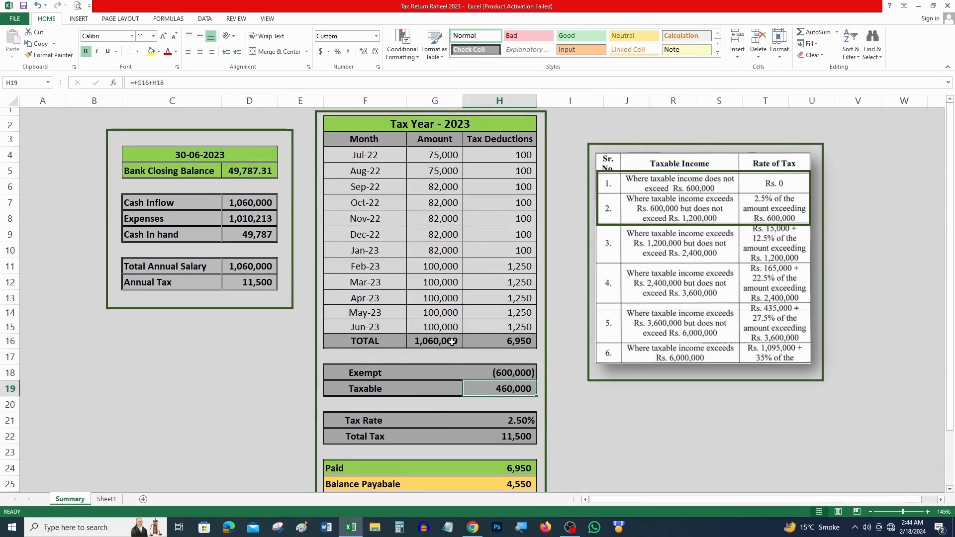
{"action": "left_click", "coordinate": [452, 342]}
{"action": "left_click", "coordinate": [517, 375]}
{"action": "left_click", "coordinate": [522, 390]}
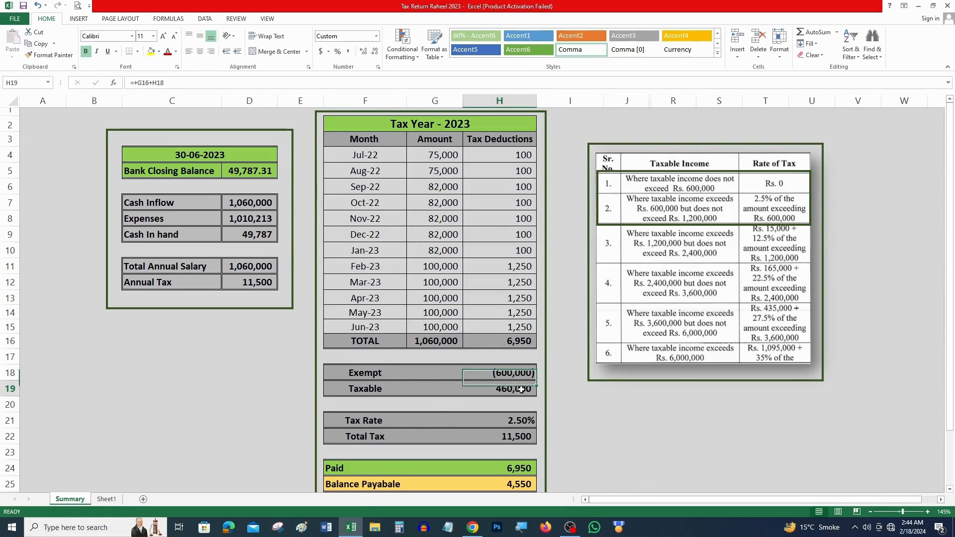
Step: Check the 2.50% rate and the Total Tax formula multiplying taxable income by rate
{"action": "key", "text": "Down"}
{"action": "key", "text": "Down"}
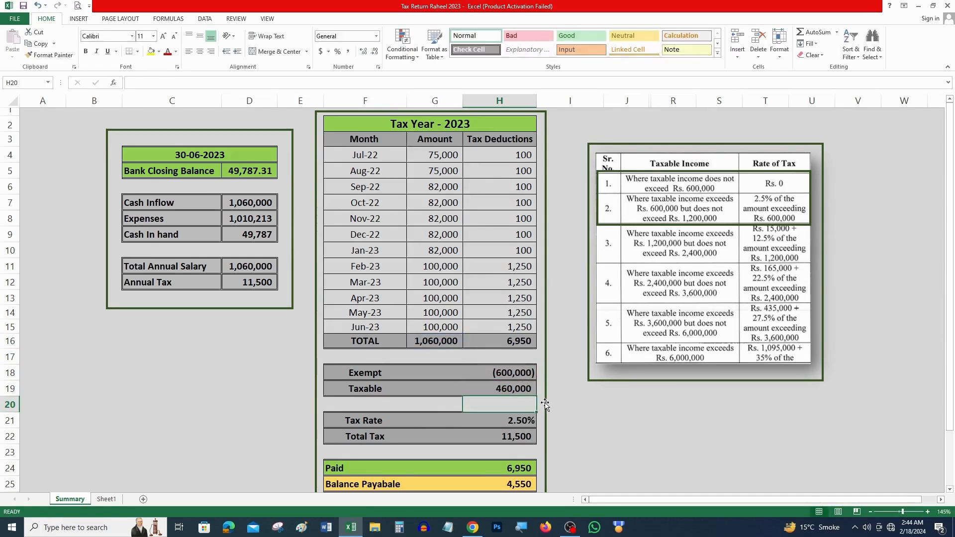
{"action": "key", "text": "Down"}
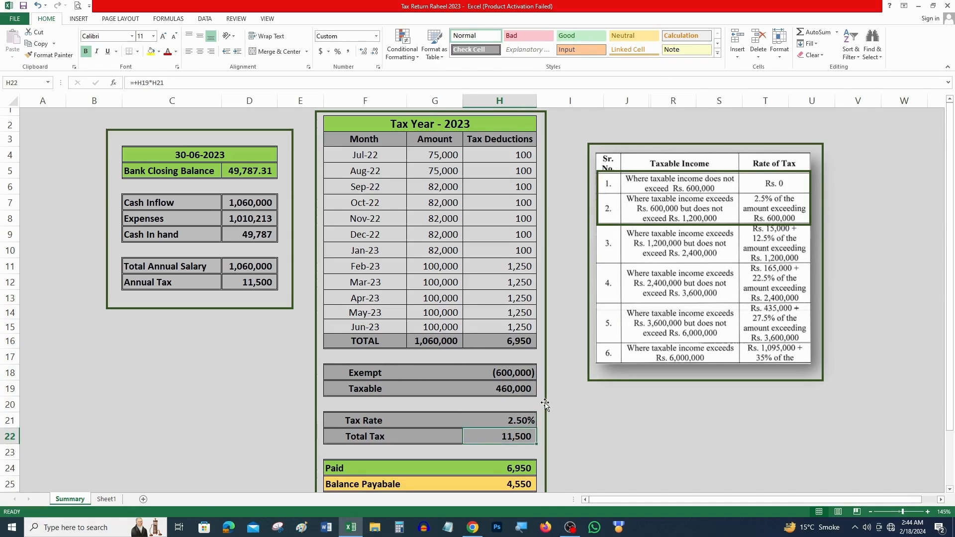
{"action": "key", "text": "F2"}
{"action": "key", "text": "Return"}
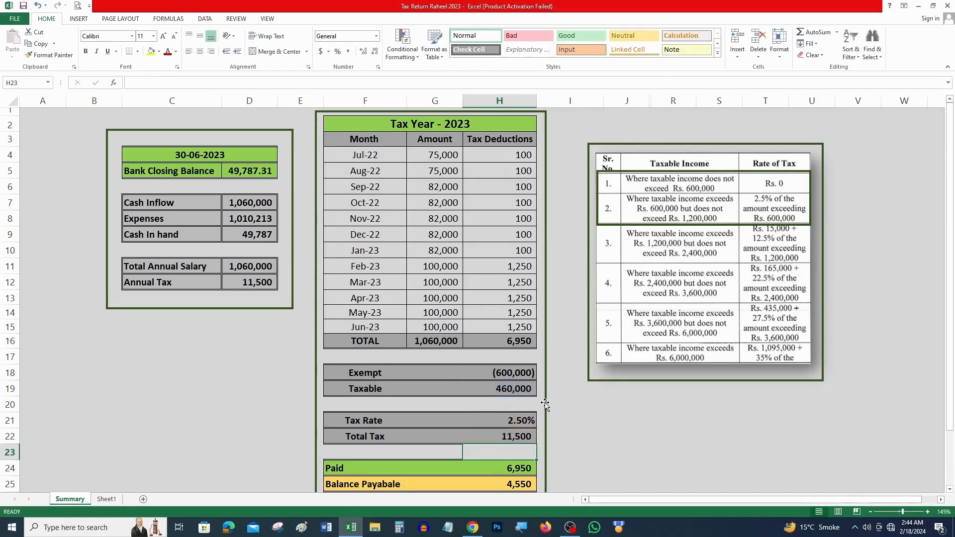
{"action": "left_click_drag", "start_coordinate": [374, 435], "coordinate": [485, 436]}
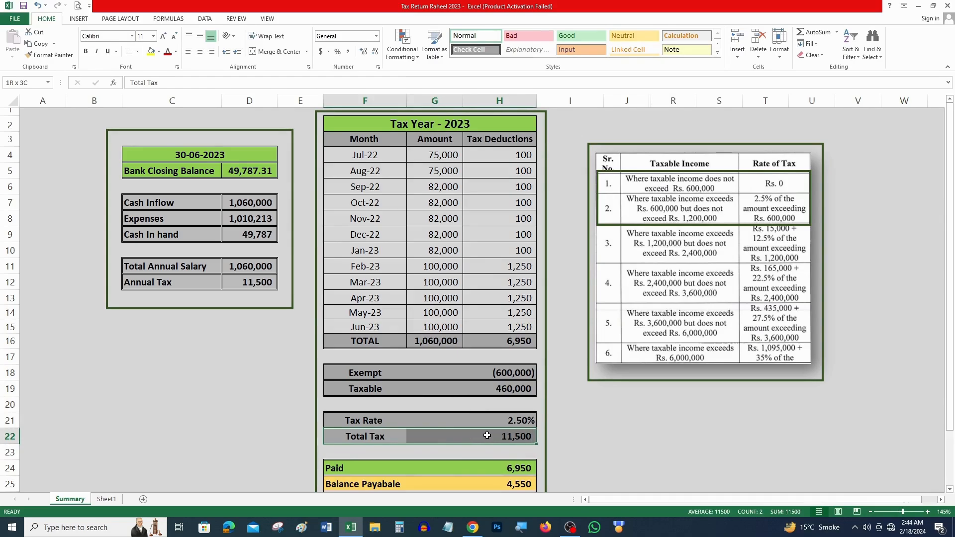
Step: Verify Paid of 6,950 and the Balance Payable formula subtracting Paid from Total Tax
{"action": "left_click", "coordinate": [533, 470]}
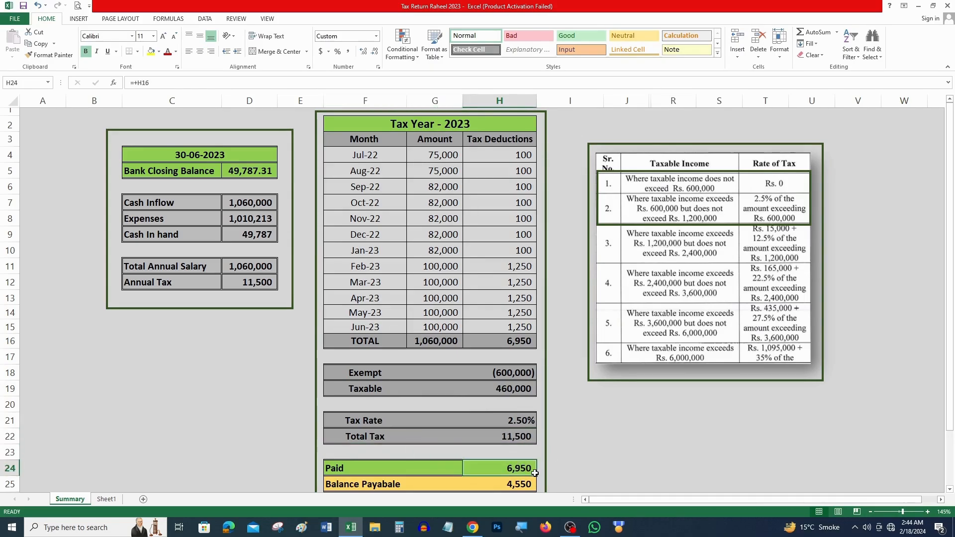
{"action": "key", "text": "Down"}
{"action": "key", "text": "F2"}
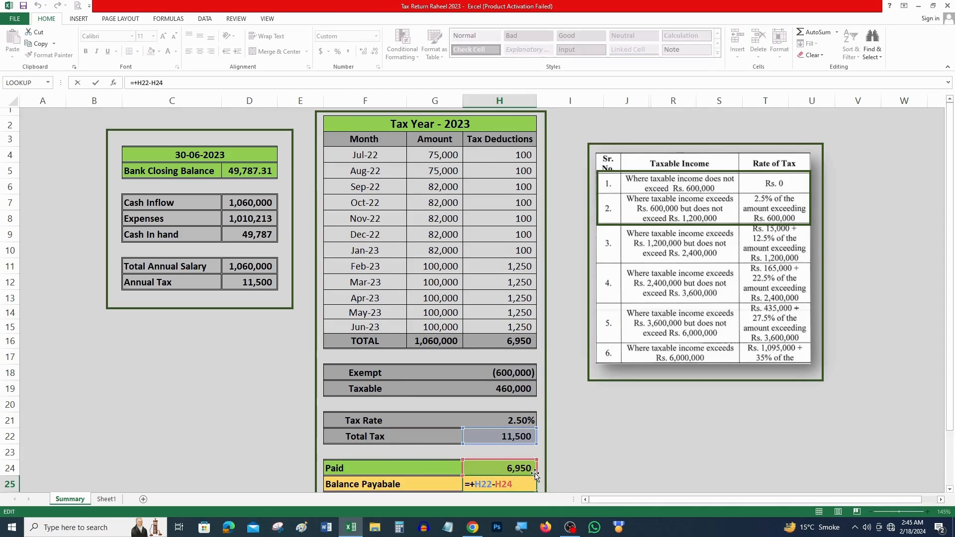
{"action": "key", "text": "Escape"}
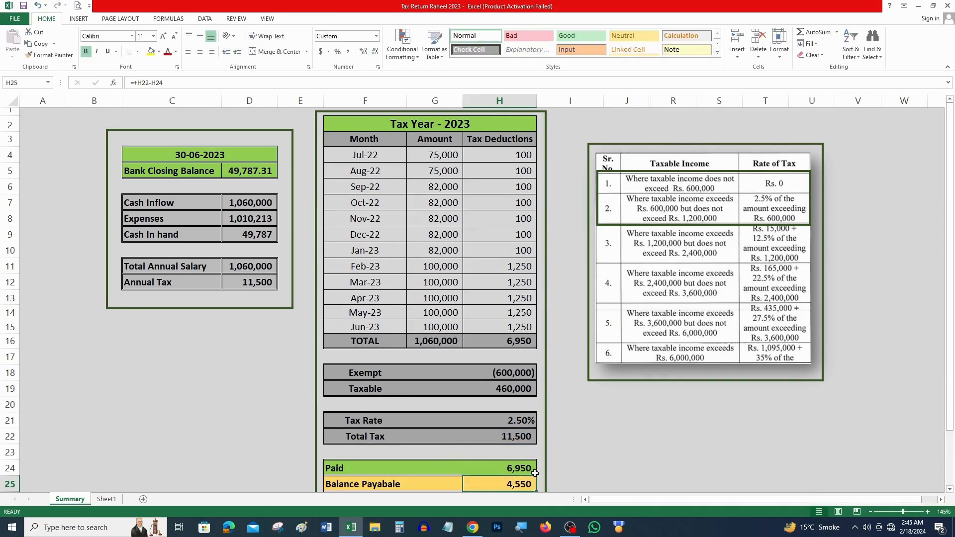
{"action": "left_click_drag", "start_coordinate": [393, 484], "coordinate": [502, 483]}
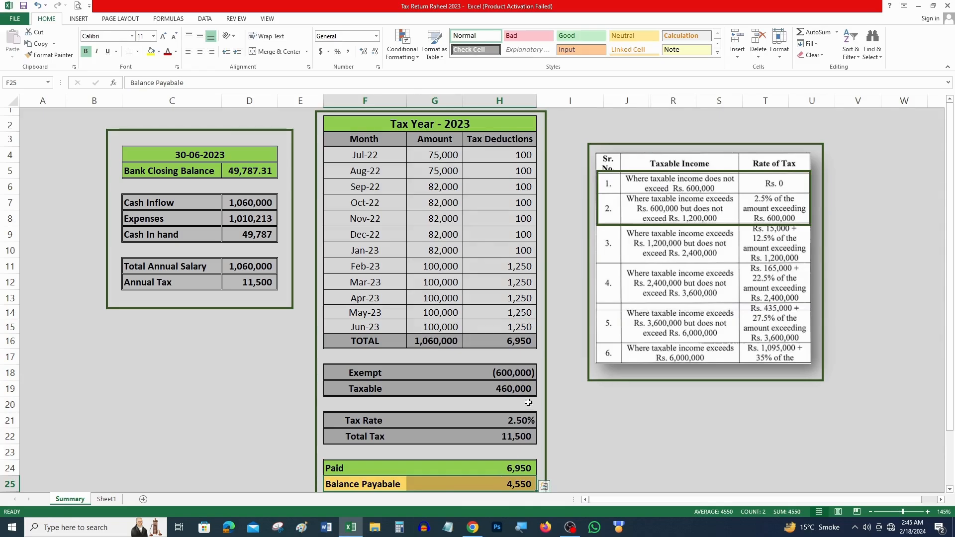
Step: Review the bank and cash summary dated 30-06-2023 with bank closing balance 49,787.31
{"action": "left_click", "coordinate": [321, 114]}
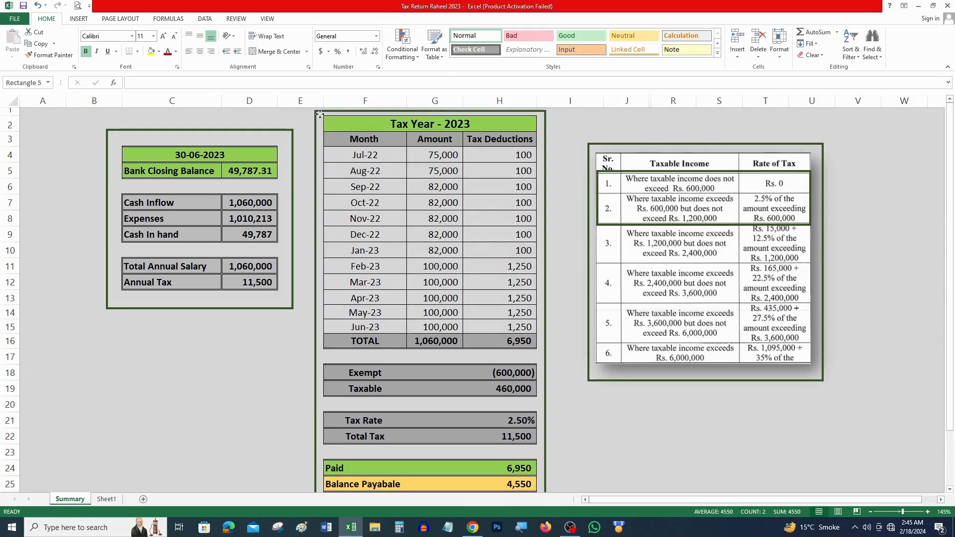
{"action": "left_click", "coordinate": [473, 446]}
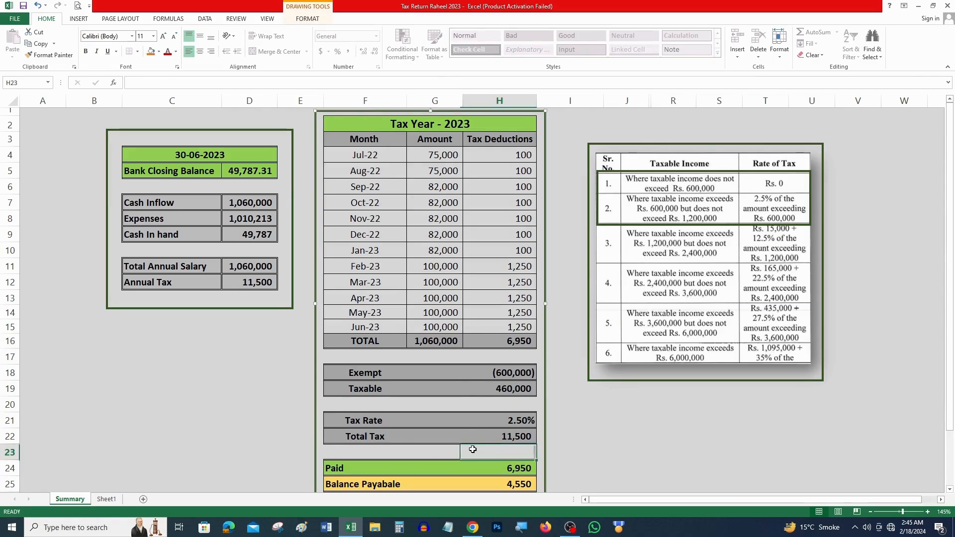
{"action": "left_click_drag", "start_coordinate": [103, 119], "coordinate": [282, 330]}
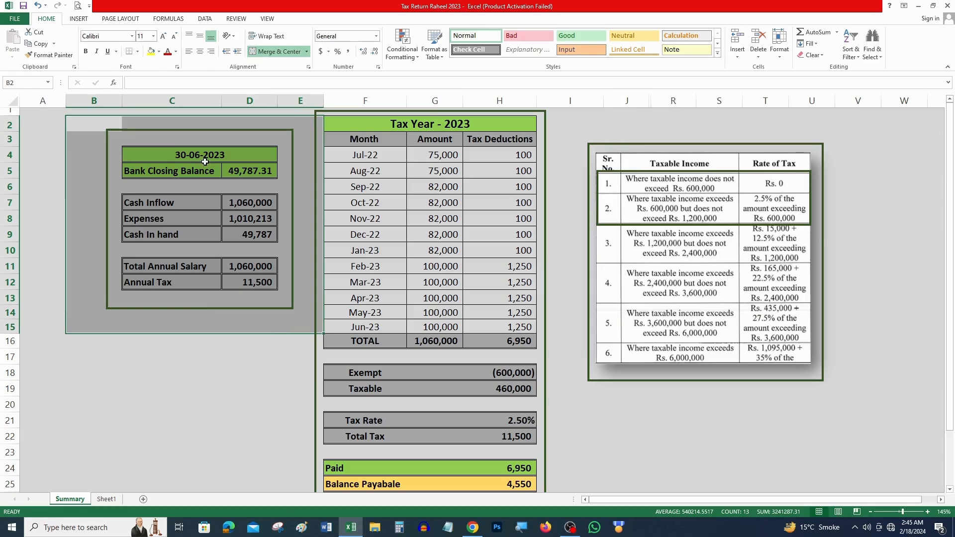
{"action": "left_click", "coordinate": [207, 158]}
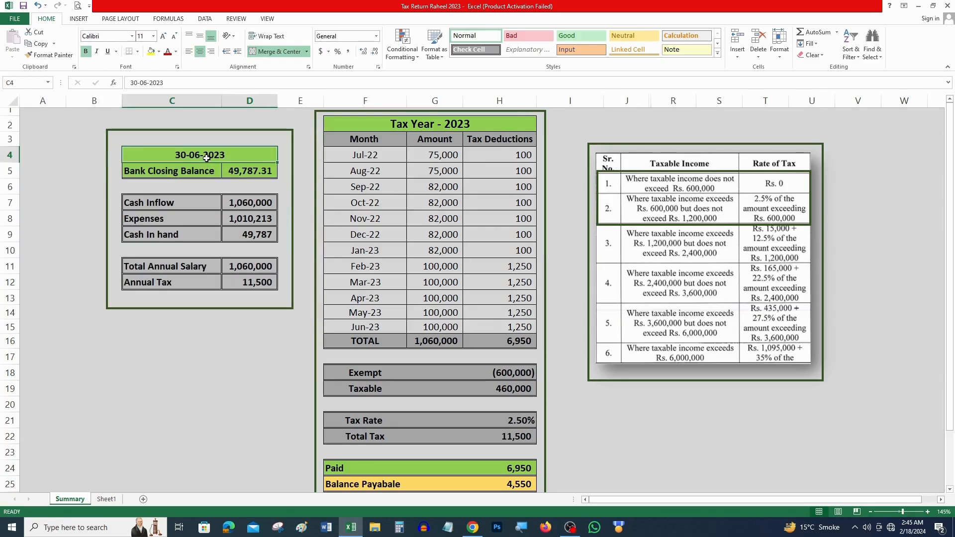
{"action": "left_click", "coordinate": [245, 176]}
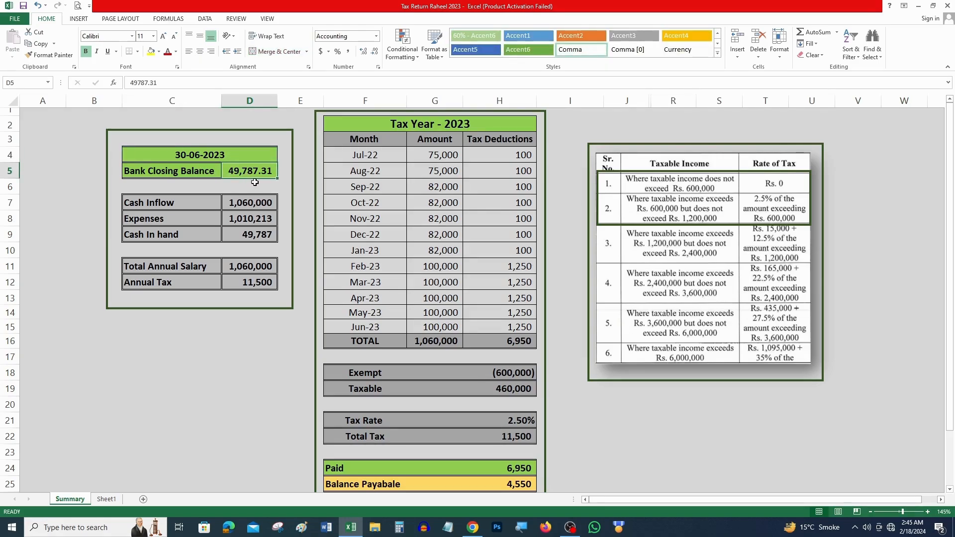
Step: Confirm Cash Inflow equals the salary total and inspect the Cash In hand and Expenses formulas
{"action": "left_click", "coordinate": [158, 203]}
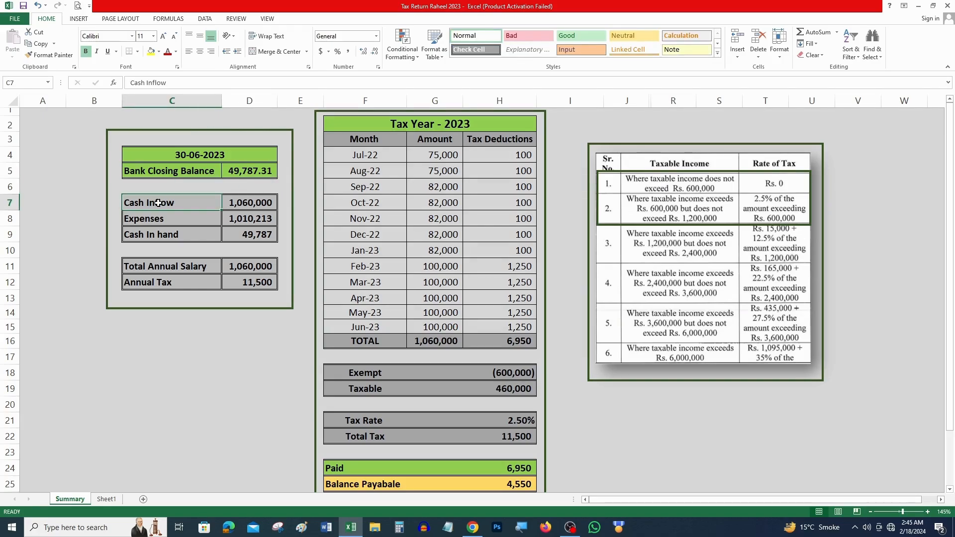
{"action": "left_click", "coordinate": [427, 338]}
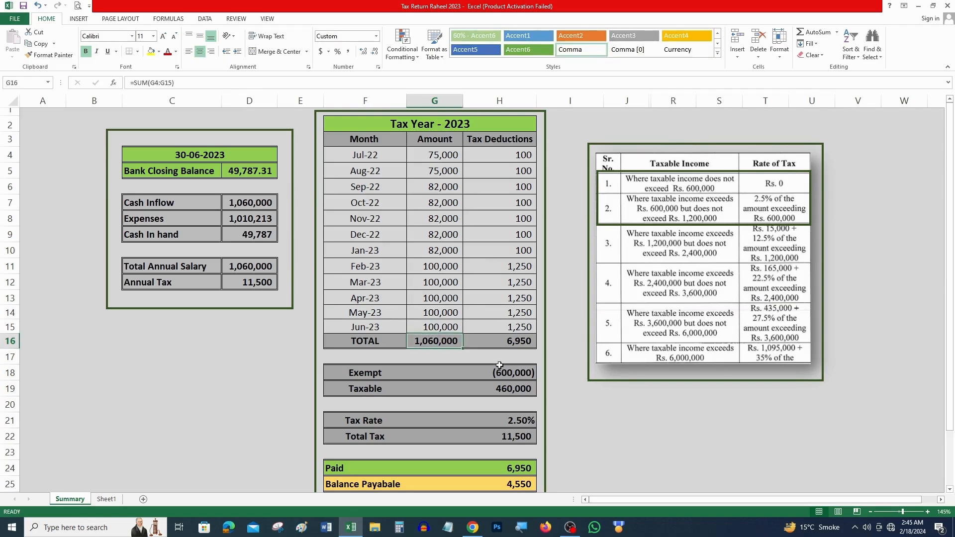
{"action": "left_click", "coordinate": [257, 205]}
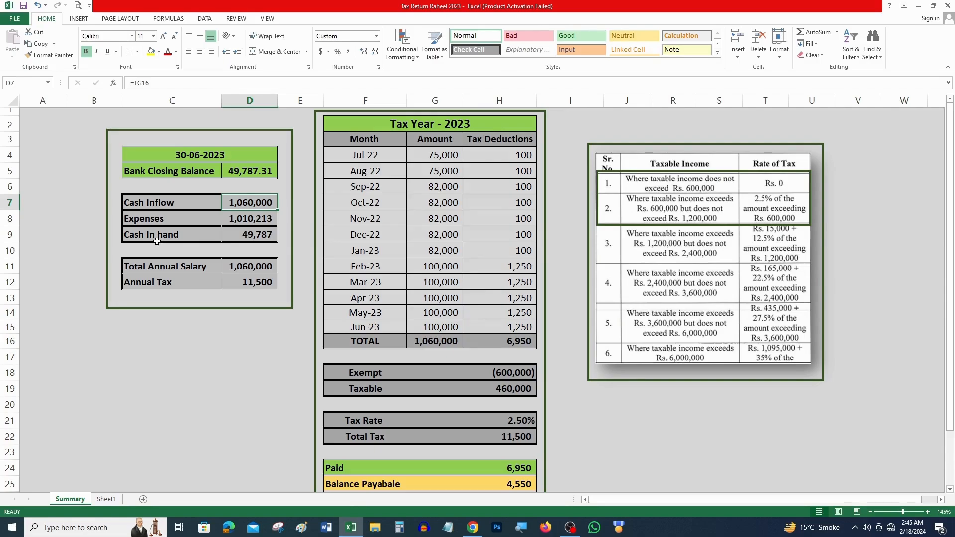
{"action": "left_click", "coordinate": [246, 235]}
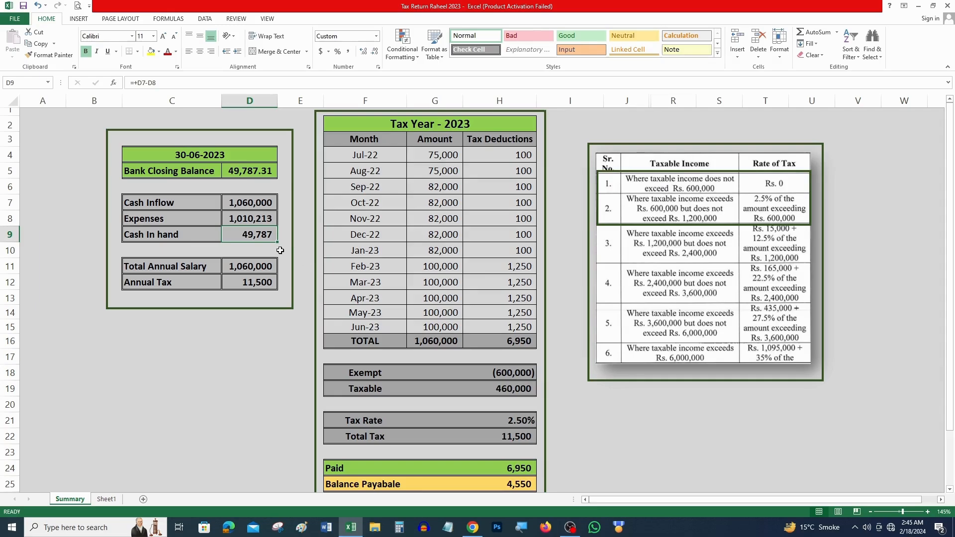
{"action": "left_click", "coordinate": [256, 219]}
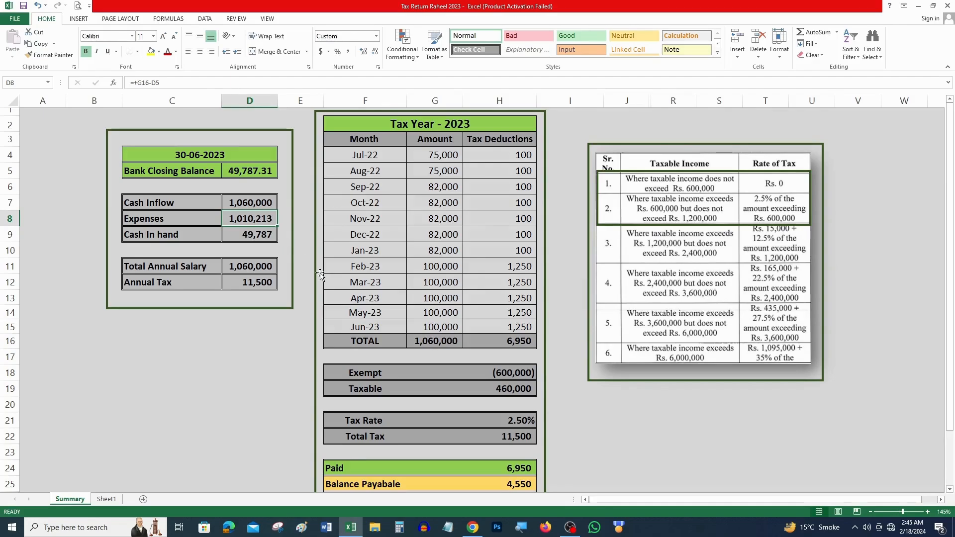
Step: Select the Total Annual Salary and Annual Tax rows, then open FBR Maloomat
{"action": "left_click", "coordinate": [141, 267]}
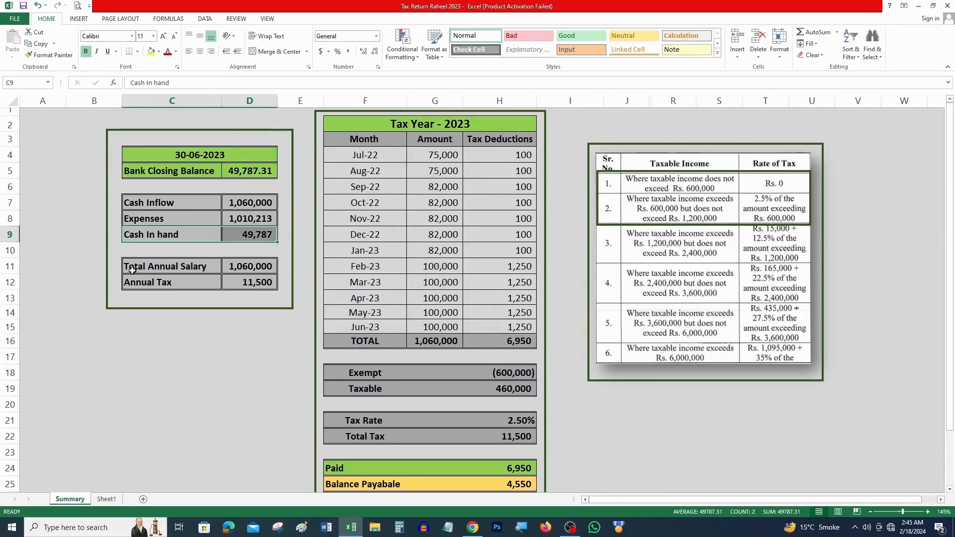
{"action": "left_click_drag", "start_coordinate": [141, 267], "coordinate": [228, 268]}
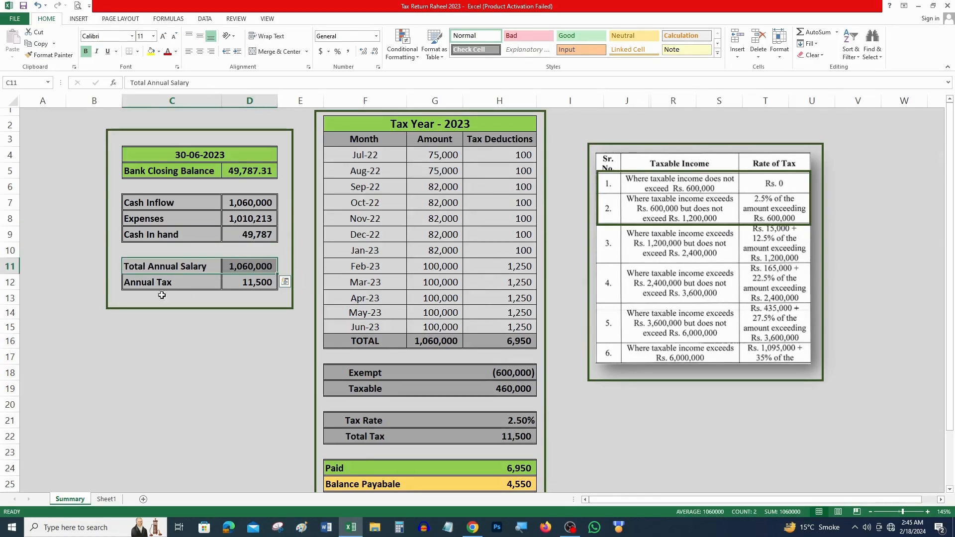
{"action": "left_click_drag", "start_coordinate": [132, 286], "coordinate": [235, 283]}
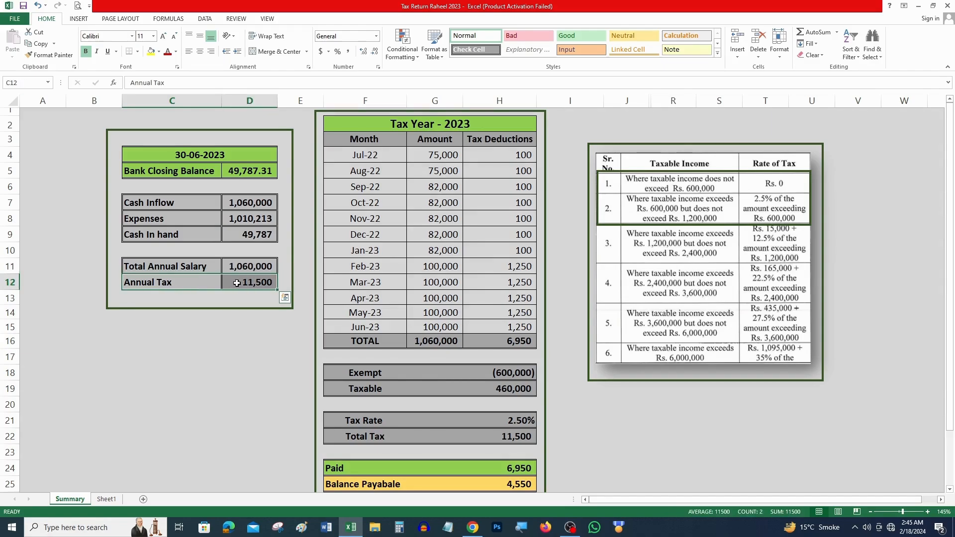
{"action": "key", "text": "shift+Up"}
{"action": "key", "text": "shift+Up"}
{"action": "key", "text": "shift+Up"}
{"action": "key", "text": "shift+Up"}
{"action": "key", "text": "shift+Up"}
{"action": "key", "text": "shift+Up"}
{"action": "key", "text": "shift+Up"}
{"action": "key", "text": "shift+Up"}
{"action": "key", "text": "shift+Up"}
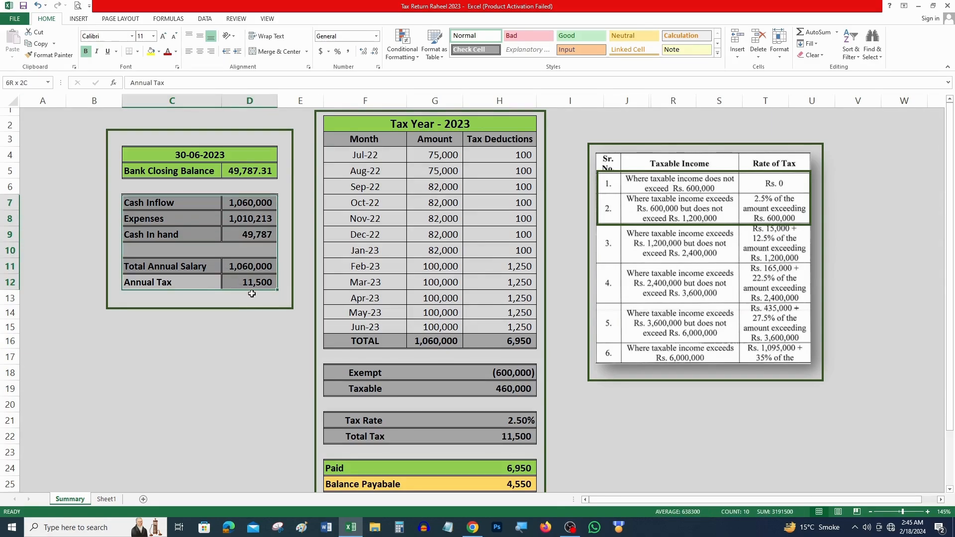
{"action": "key", "text": "shift+Down"}
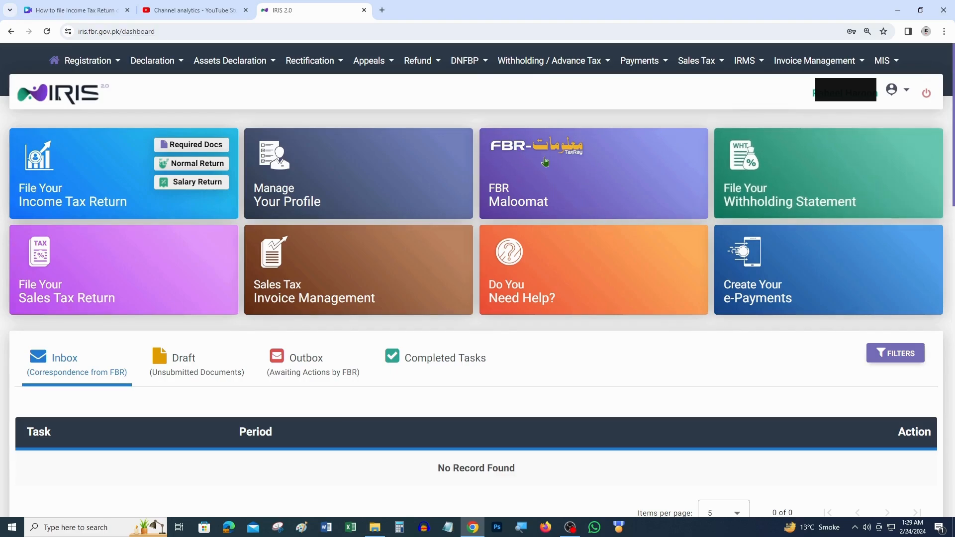
{"action": "left_click", "coordinate": [584, 182]}
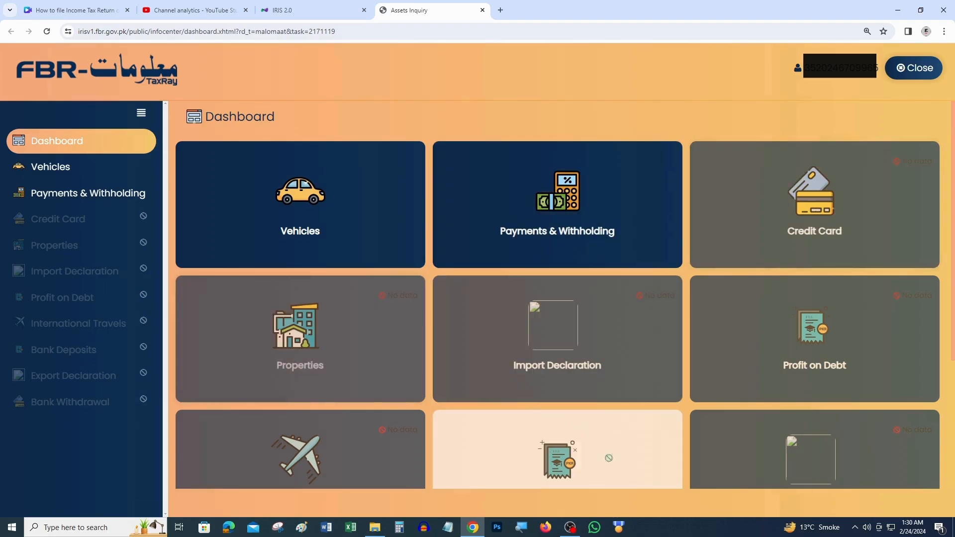
Step: Review the recorded Honda vehicle valued at 63,500 for tax year 2018, then return to the Maloomat dashboard
{"action": "scroll", "coordinate": [584, 374], "scroll_direction": "down", "scroll_amount": 4}
{"action": "scroll", "coordinate": [691, 313], "scroll_direction": "up", "scroll_amount": 4}
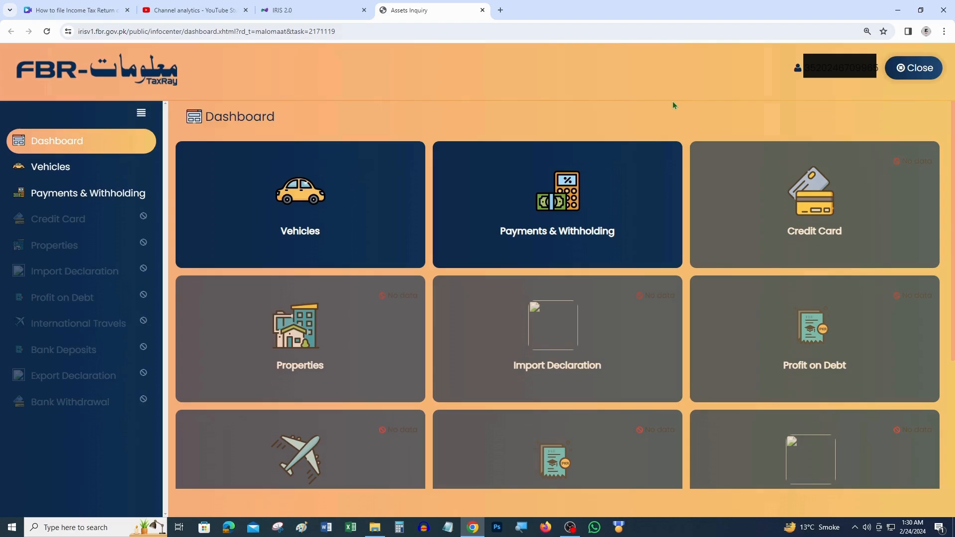
{"action": "left_click", "coordinate": [326, 205]}
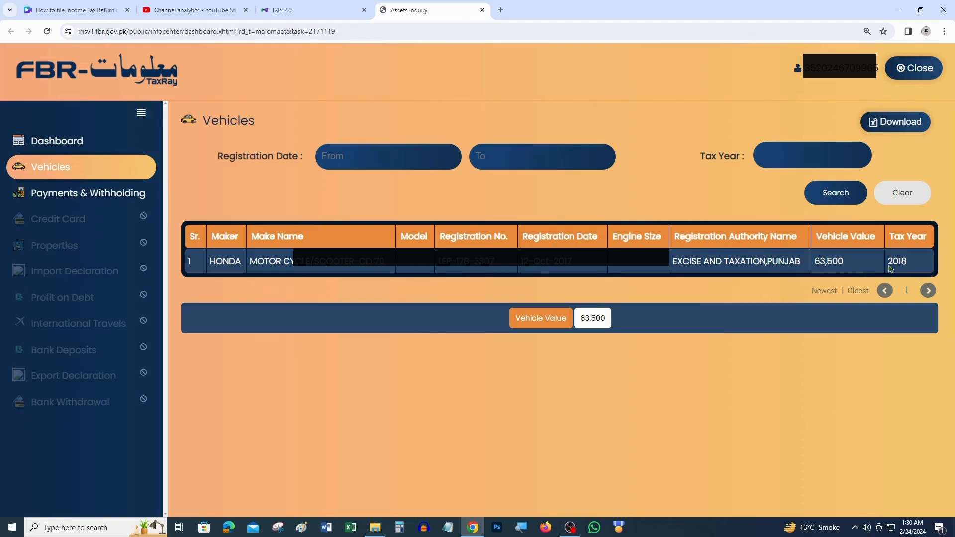
{"action": "left_click_drag", "start_coordinate": [912, 268], "coordinate": [888, 270]}
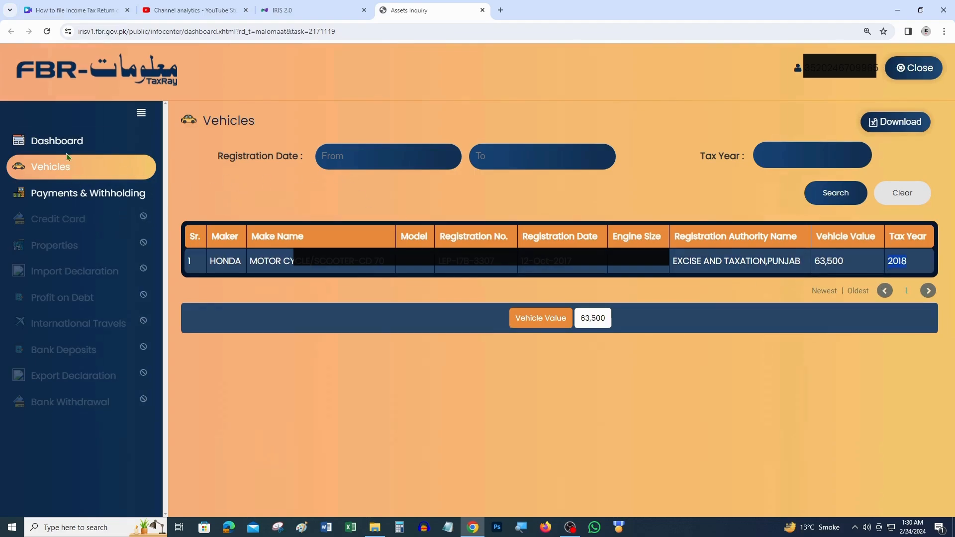
{"action": "left_click", "coordinate": [57, 141]}
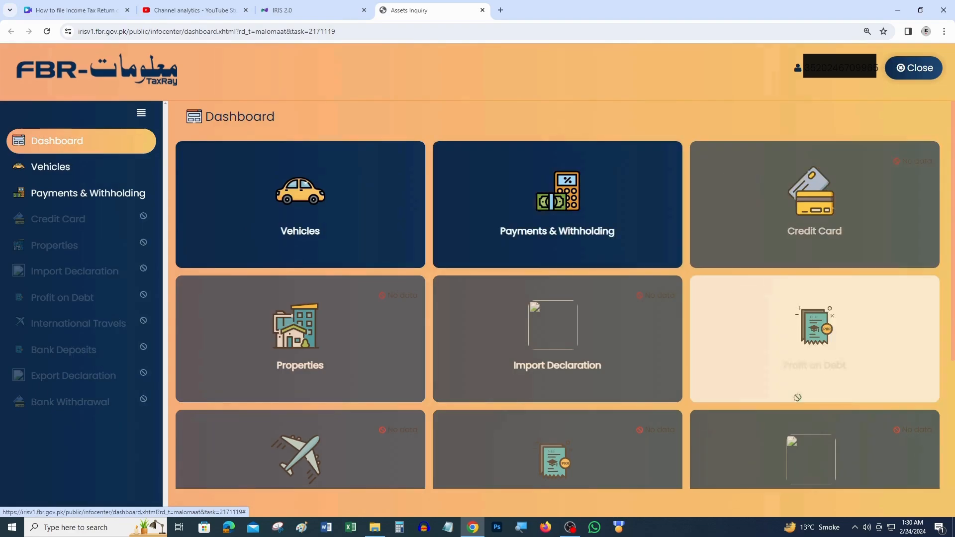
{"action": "scroll", "coordinate": [670, 435], "scroll_direction": "down", "scroll_amount": 3}
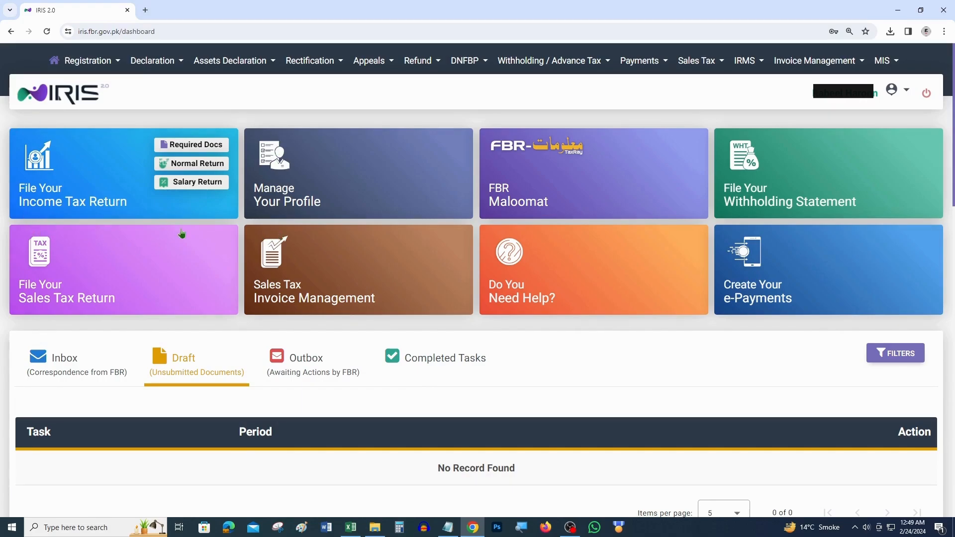
Step: Start a salary return for tax period 2023, 01-Jul-2022 to 30-Jun-2023
{"action": "left_click", "coordinate": [213, 184]}
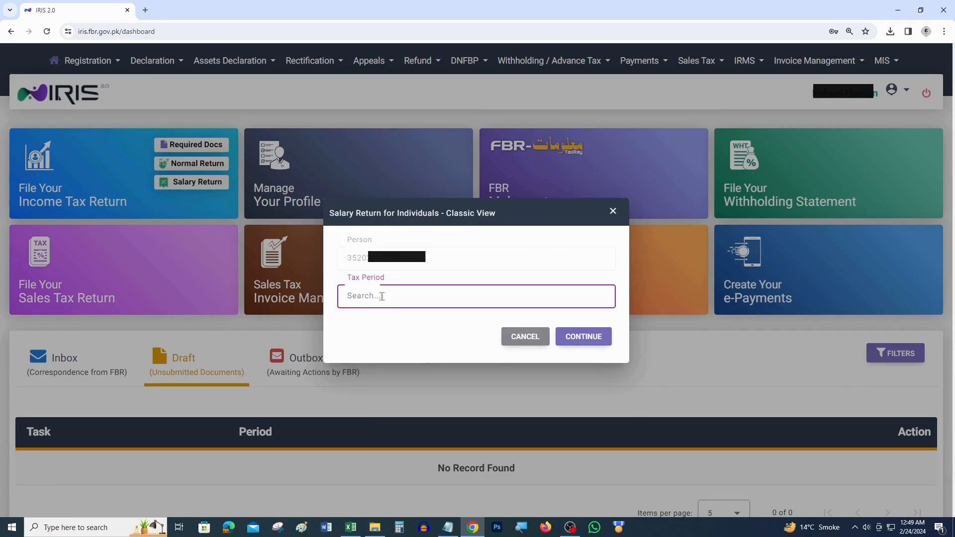
{"action": "type", "text": "2023"}
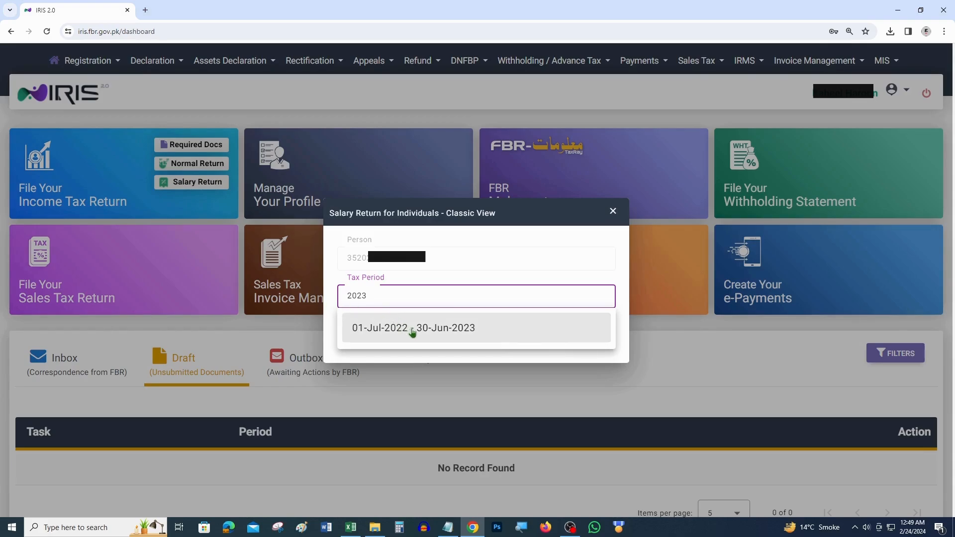
{"action": "left_click", "coordinate": [430, 333]}
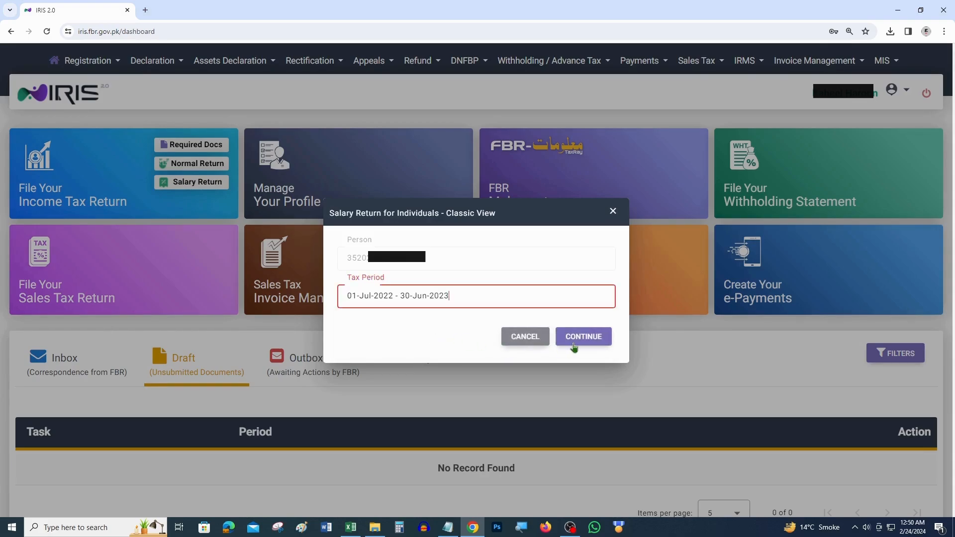
{"action": "left_click", "coordinate": [573, 338]}
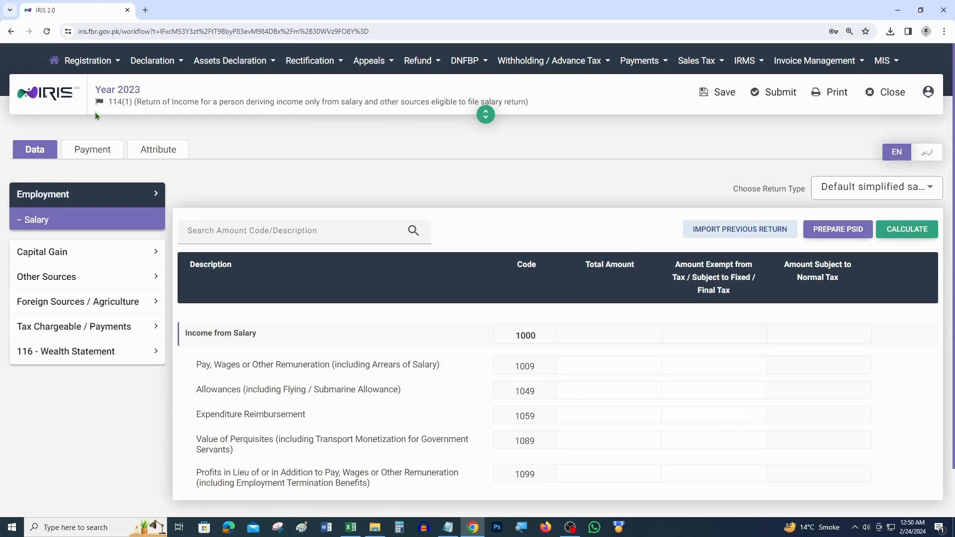
Step: Reload the Salary section under Employment, then switch to the Excel tax workbook
{"action": "left_click_drag", "start_coordinate": [112, 103], "coordinate": [134, 101]}
{"action": "left_click", "coordinate": [222, 138]}
{"action": "left_click", "coordinate": [63, 223]}
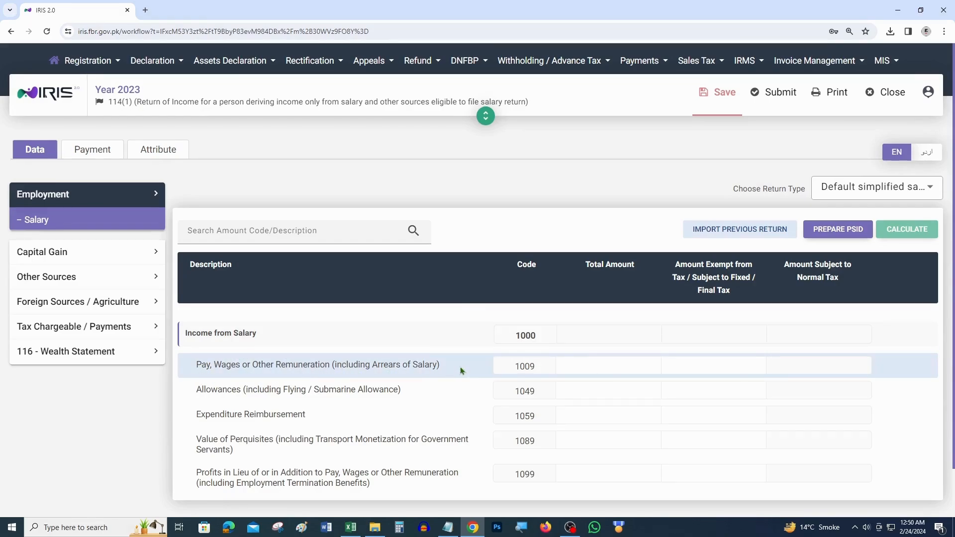
{"action": "left_click", "coordinate": [350, 528]}
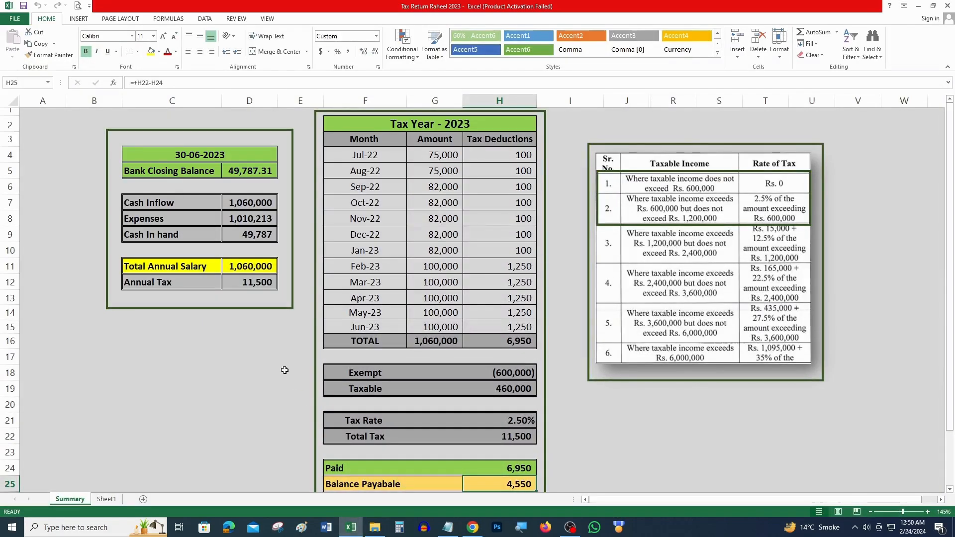
Step: Copy the 1,060,000 Total Annual Salary and focus the IRIS code 1009 Total Amount field
{"action": "left_click_drag", "start_coordinate": [94, 124], "coordinate": [287, 327]}
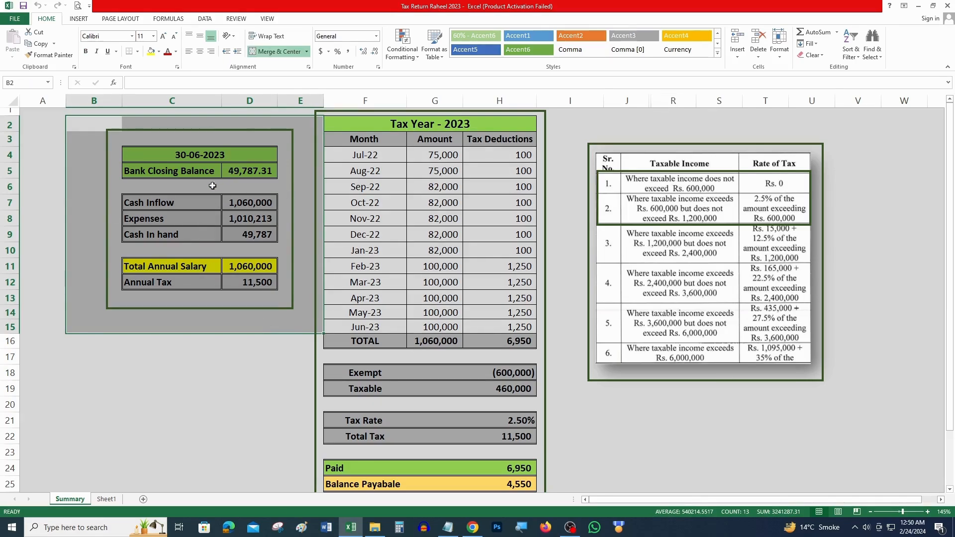
{"action": "left_click_drag", "start_coordinate": [121, 140], "coordinate": [294, 315]}
{"action": "left_click_drag", "start_coordinate": [161, 275], "coordinate": [237, 269]}
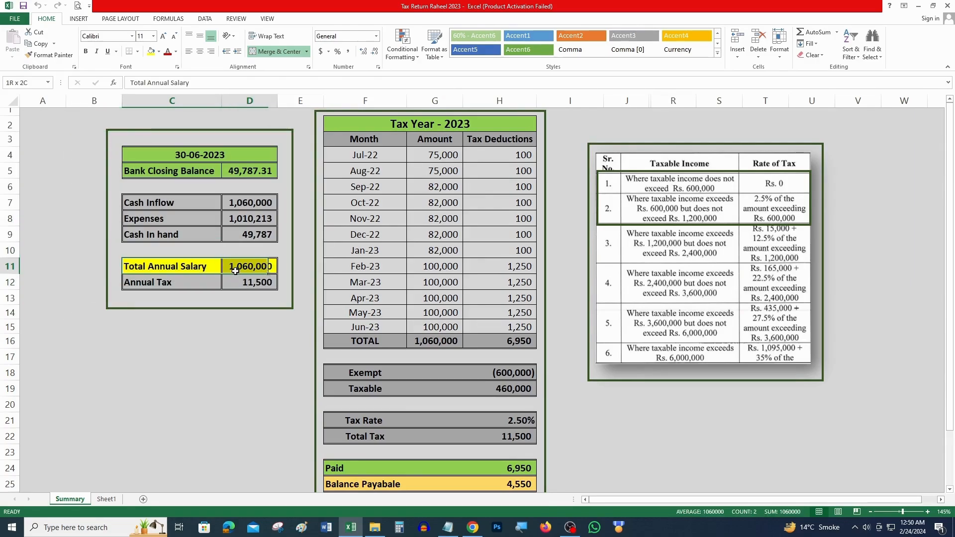
{"action": "key", "text": "ctrl+c"}
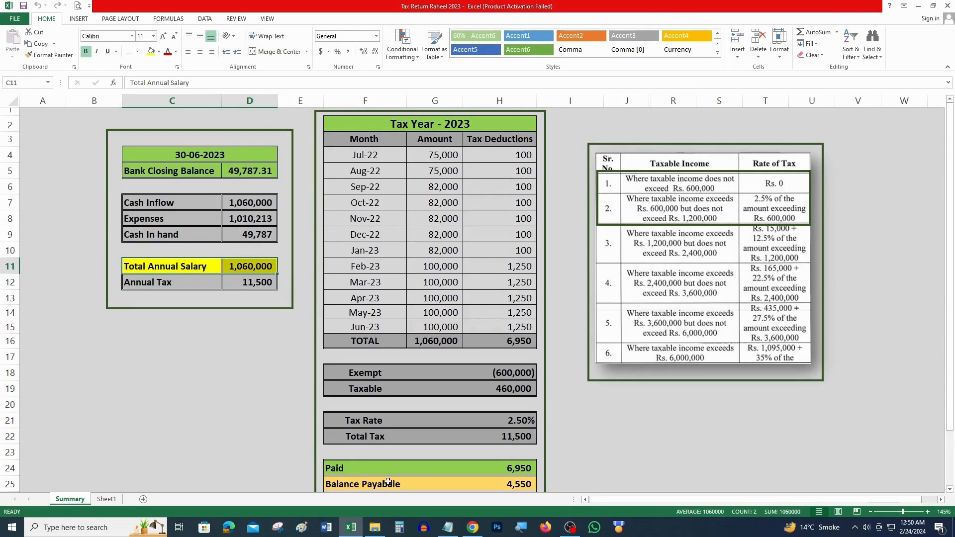
{"action": "left_click", "coordinate": [473, 528]}
{"action": "left_click", "coordinate": [626, 366]}
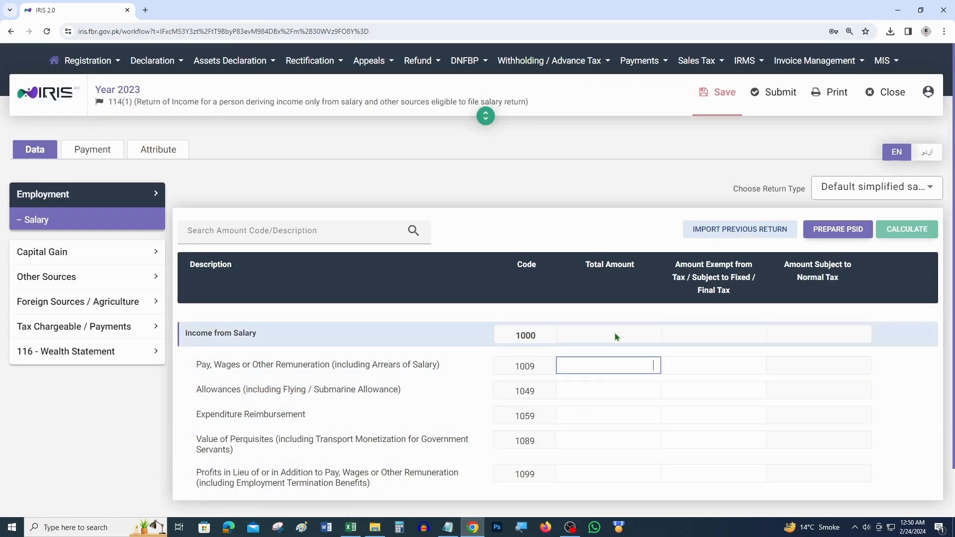
Step: Enter 1,060,000 as code 1009 pay and wages and recalculate the return
{"action": "type", "text": "1,"}
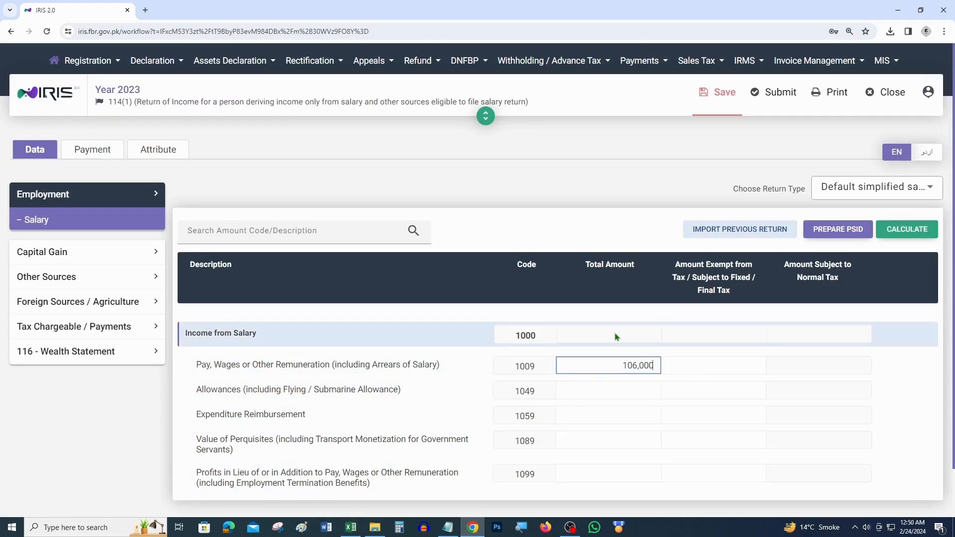
{"action": "type", "text": "060,000"}
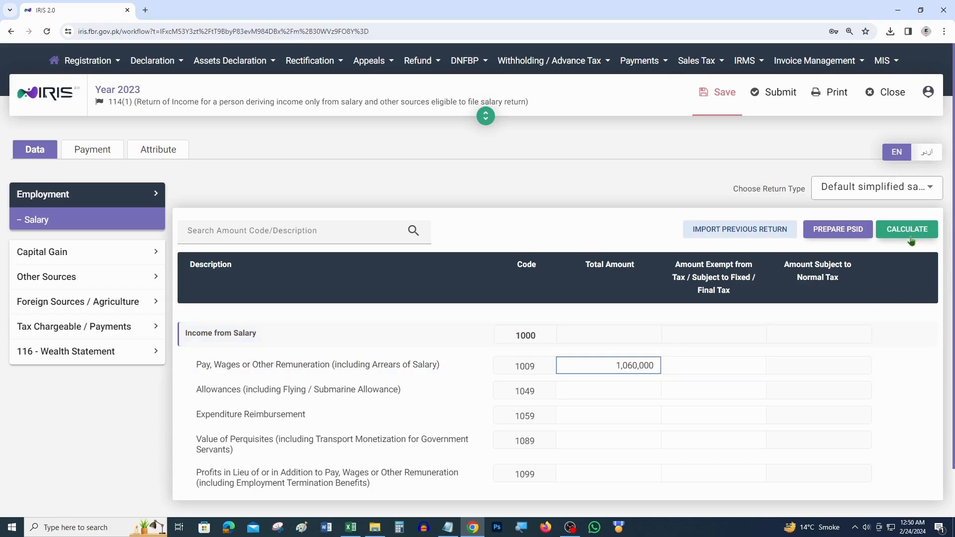
{"action": "left_click", "coordinate": [909, 229]}
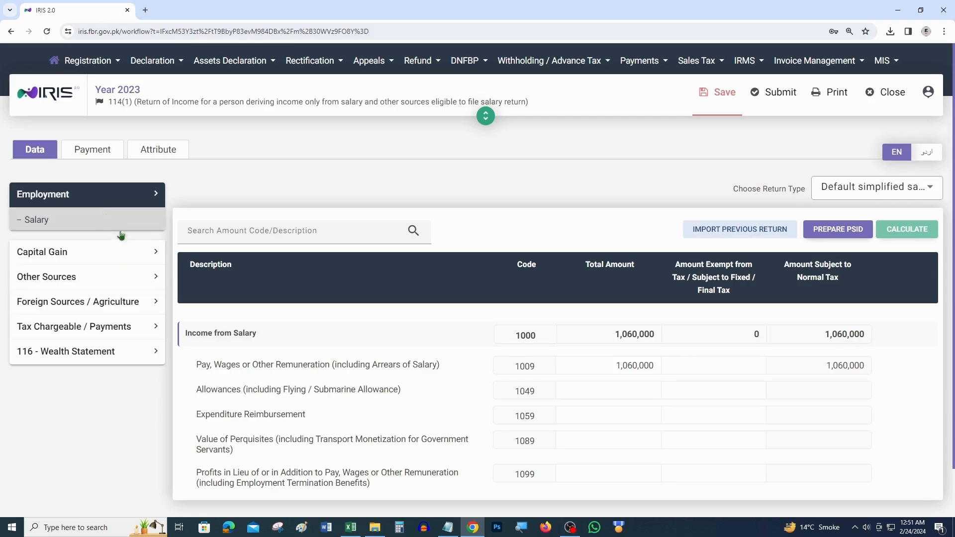
Step: Review Computations under Tax Chargeable / Payments showing 11,500 admitted tax, then return to Excel
{"action": "left_click", "coordinate": [92, 336]}
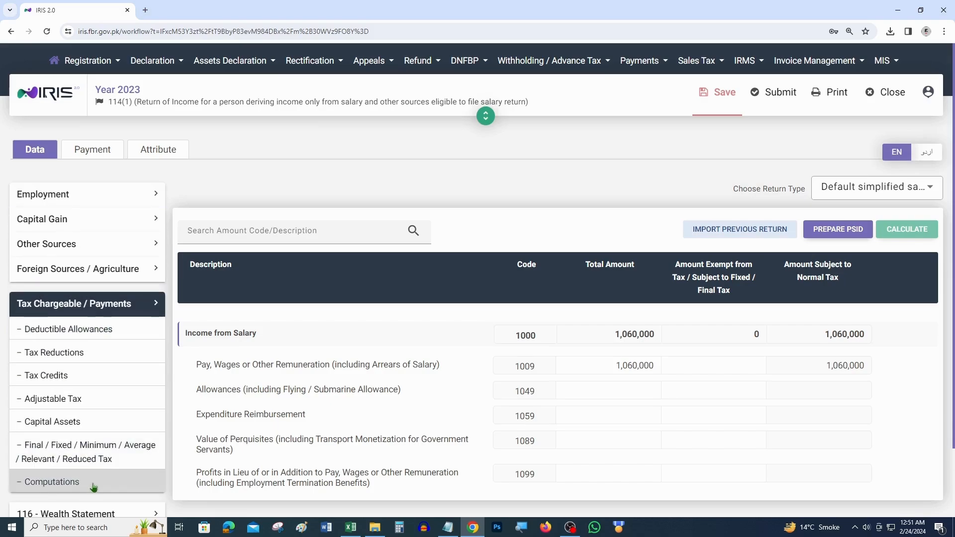
{"action": "left_click", "coordinate": [94, 483]}
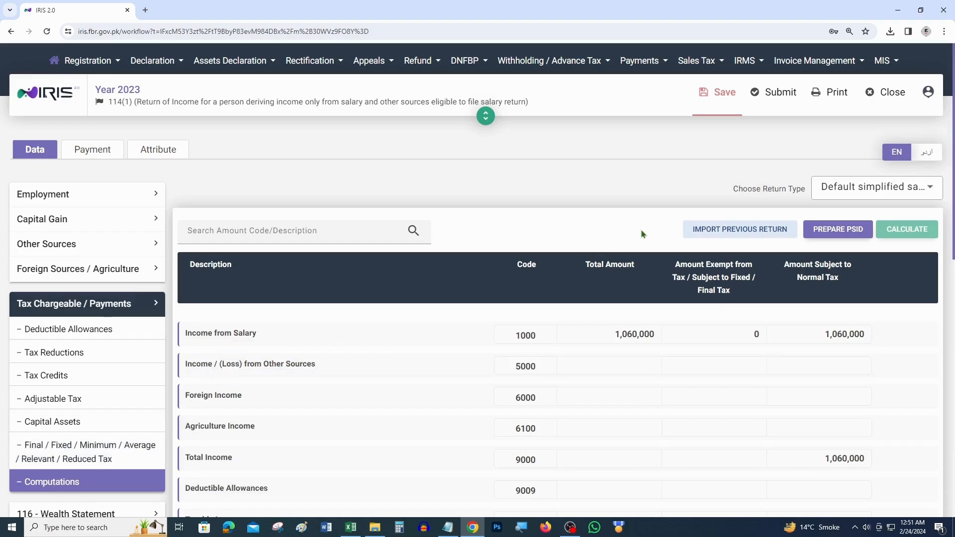
{"action": "scroll", "coordinate": [648, 284], "scroll_direction": "down", "scroll_amount": 2}
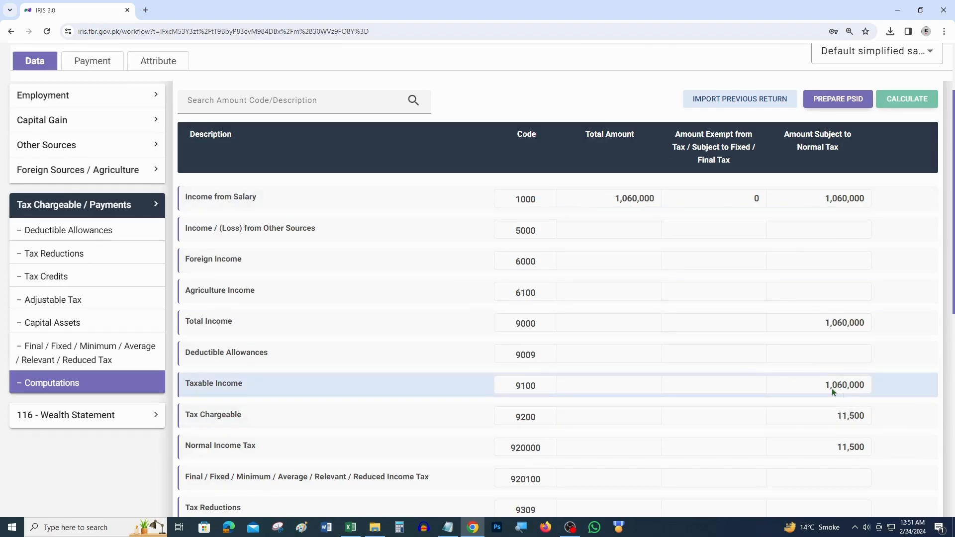
{"action": "scroll", "coordinate": [746, 376], "scroll_direction": "down", "scroll_amount": 5}
{"action": "scroll", "coordinate": [747, 378], "scroll_direction": "down", "scroll_amount": 3}
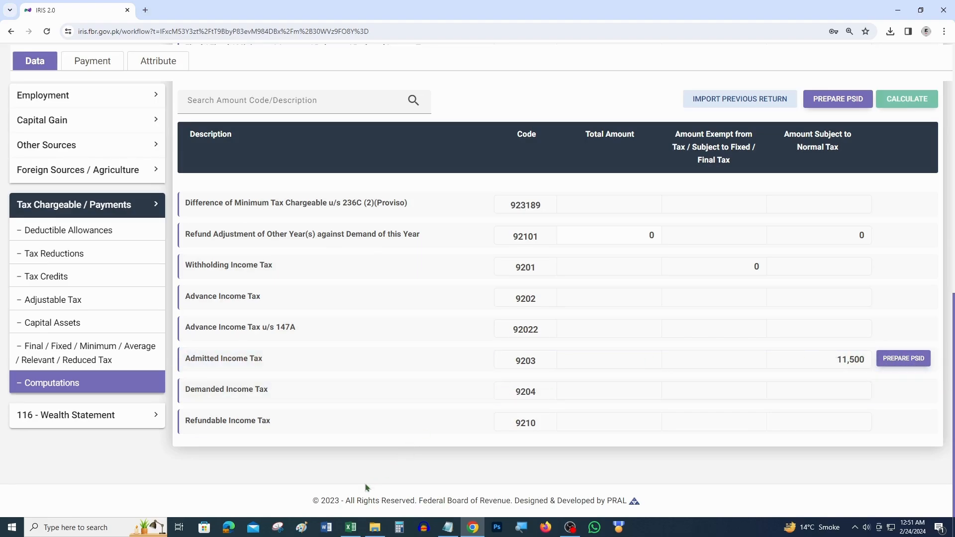
{"action": "left_click", "coordinate": [352, 529]}
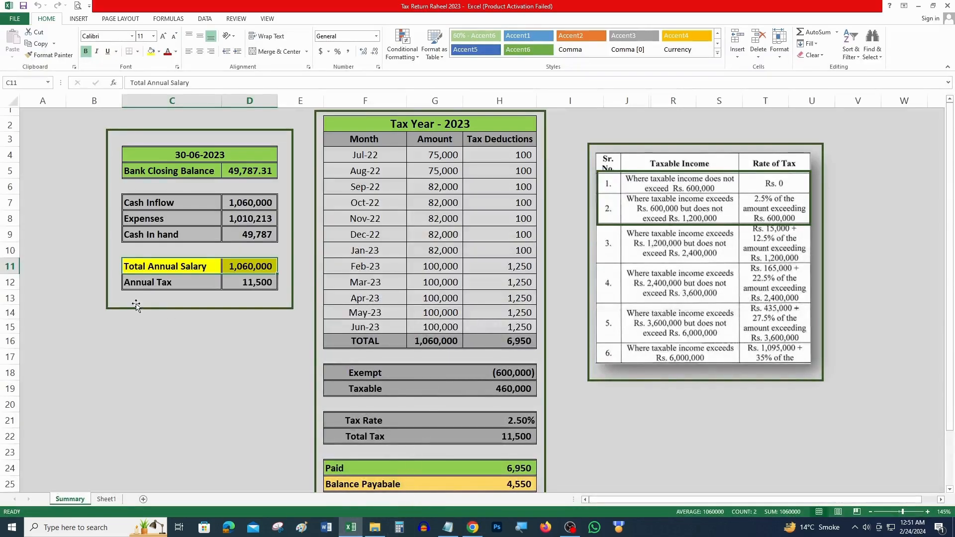
Step: Fill the Annual Tax row yellow on the Excel Summary sheet
{"action": "left_click_drag", "start_coordinate": [139, 286], "coordinate": [251, 284]}
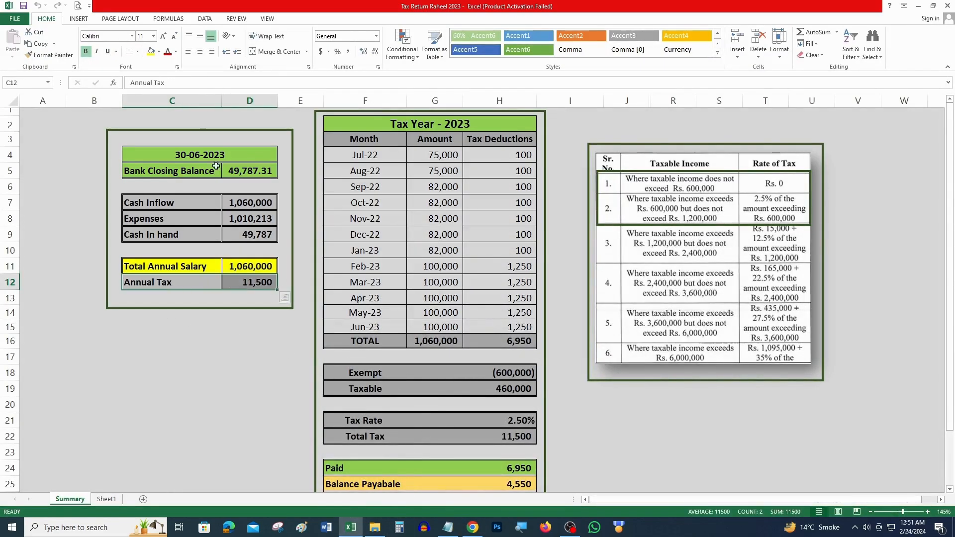
{"action": "left_click", "coordinate": [152, 51]}
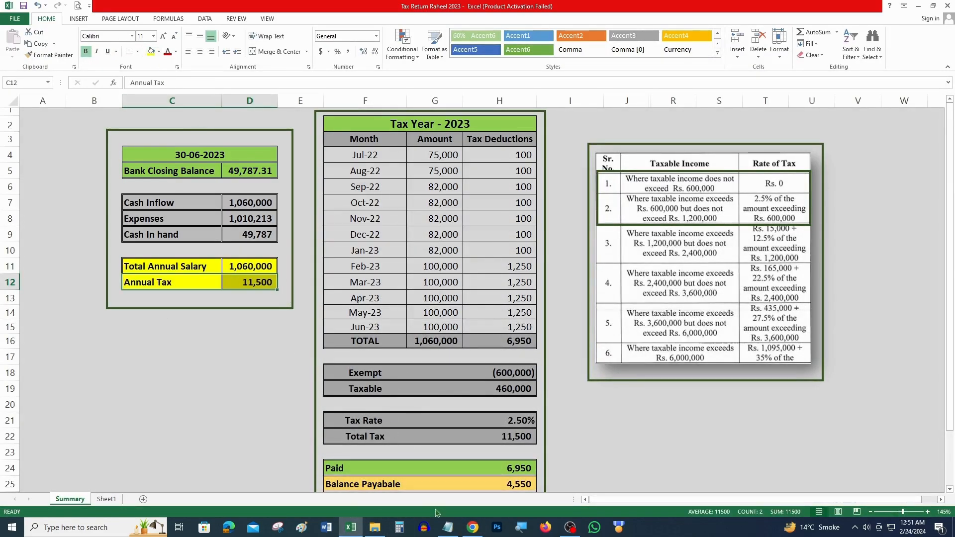
{"action": "left_click", "coordinate": [477, 533]}
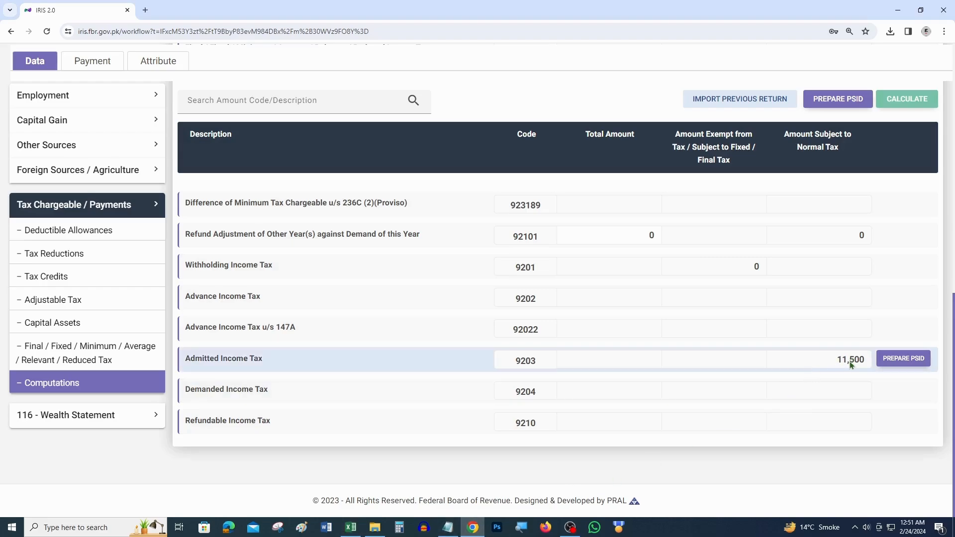
{"action": "left_click", "coordinate": [351, 527]}
Step: Check the Paid amount in Excel, then open the return's Adjustable Tax section in IRIS
{"action": "left_click_drag", "start_coordinate": [332, 470], "coordinate": [483, 468]}
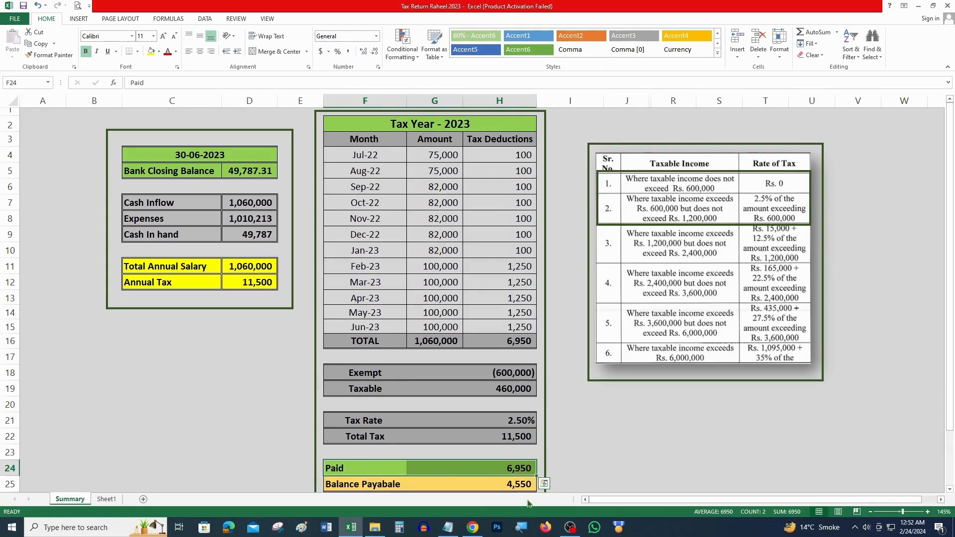
{"action": "left_click", "coordinate": [477, 531]}
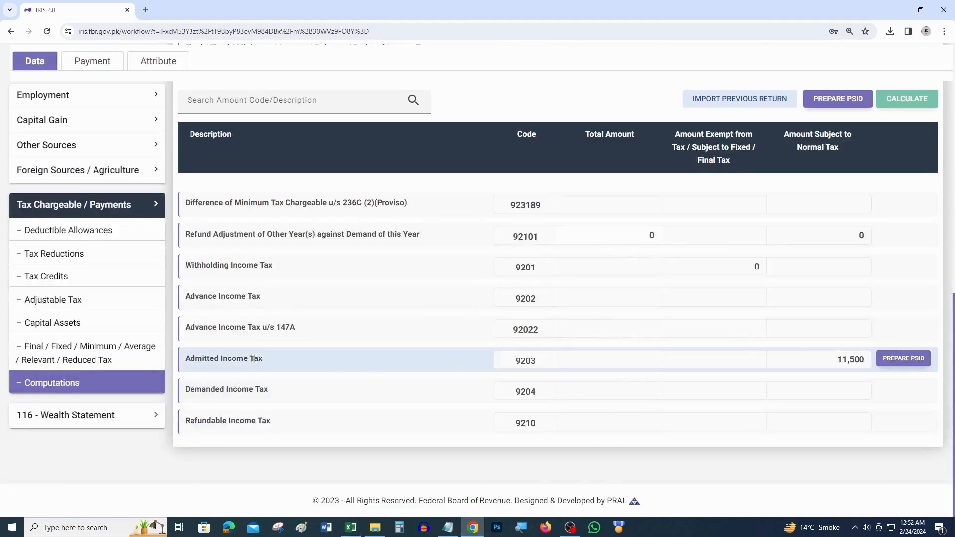
{"action": "left_click", "coordinate": [93, 308]}
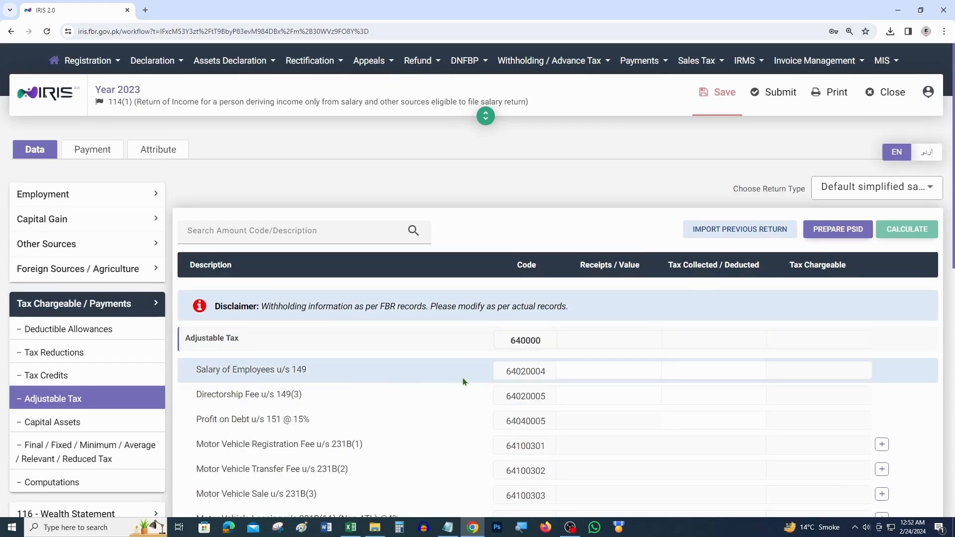
Step: Enter 6,950 tax collected for Salary of Employees u/s 149, recalculate, and review Computations
{"action": "triple_click", "coordinate": [672, 264]}
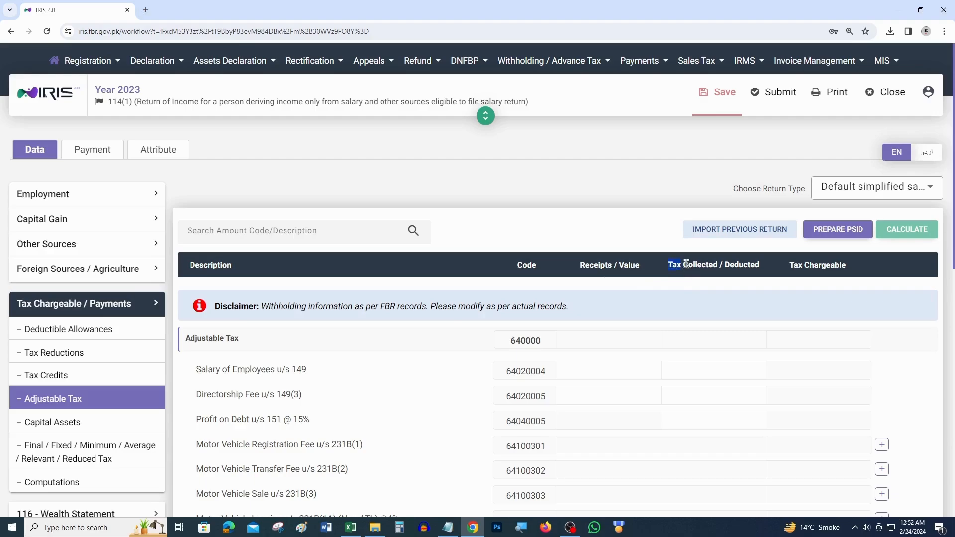
{"action": "left_click", "coordinate": [705, 369]}
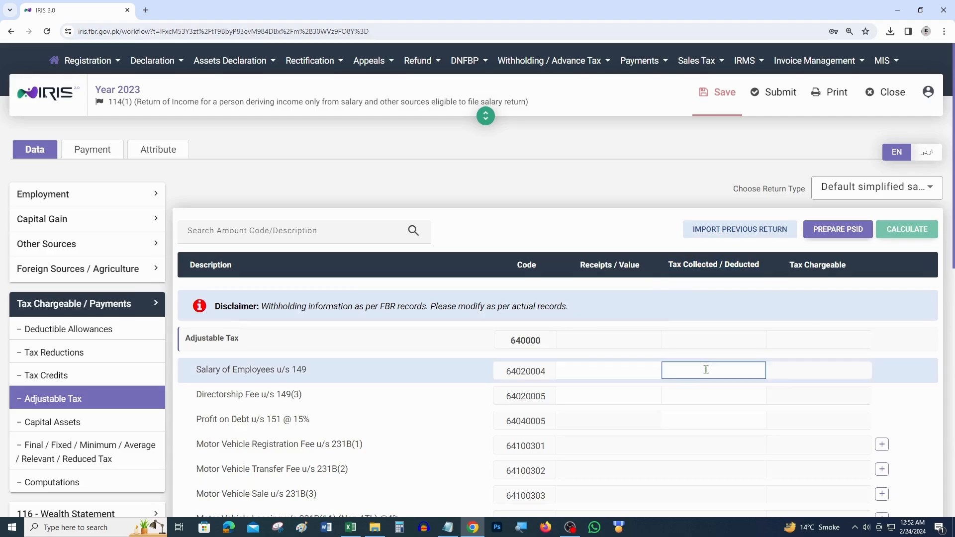
{"action": "type", "text": "6950"}
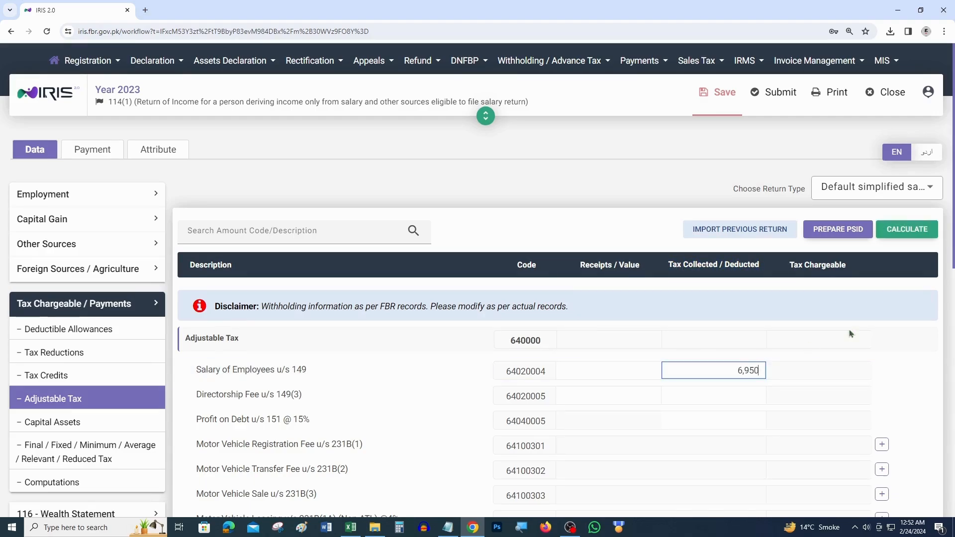
{"action": "left_click", "coordinate": [926, 233]}
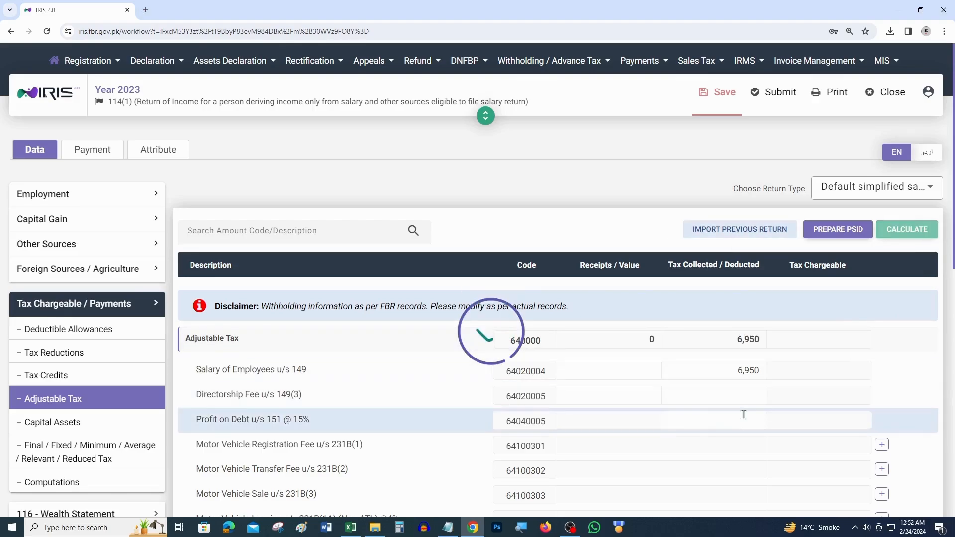
{"action": "scroll", "coordinate": [661, 426], "scroll_direction": "down", "scroll_amount": 1}
{"action": "scroll", "coordinate": [661, 425], "scroll_direction": "down", "scroll_amount": 5}
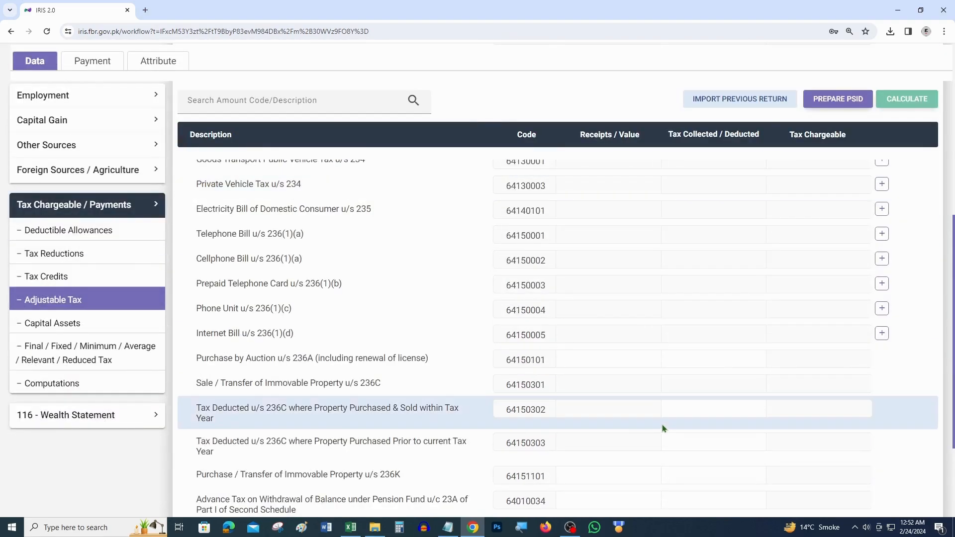
{"action": "left_click", "coordinate": [94, 386]}
{"action": "scroll", "coordinate": [761, 422], "scroll_direction": "down", "scroll_amount": 10}
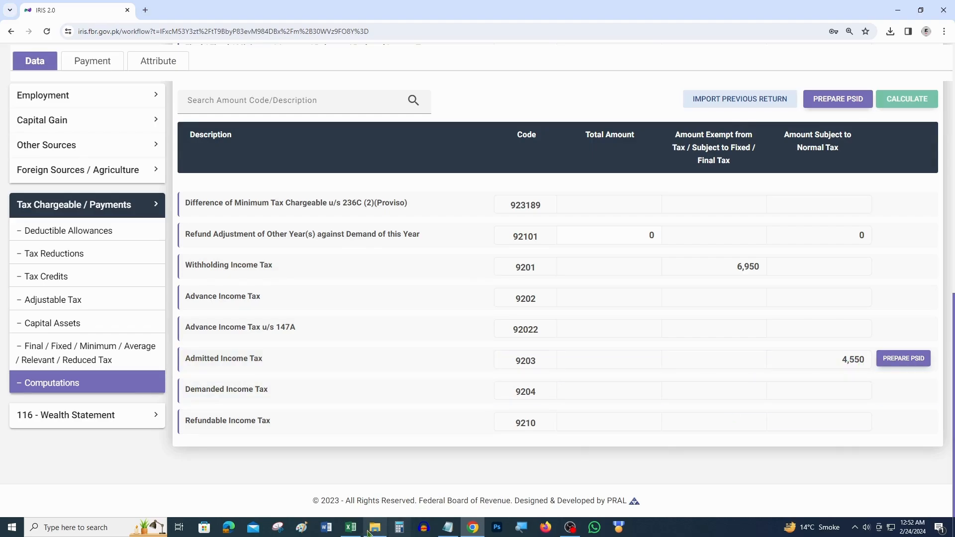
Step: Compare Excel's Balance Payable, then save the return after the Prepare PSID warning
{"action": "left_click", "coordinate": [350, 528]}
{"action": "left_click_drag", "start_coordinate": [351, 485], "coordinate": [516, 494]}
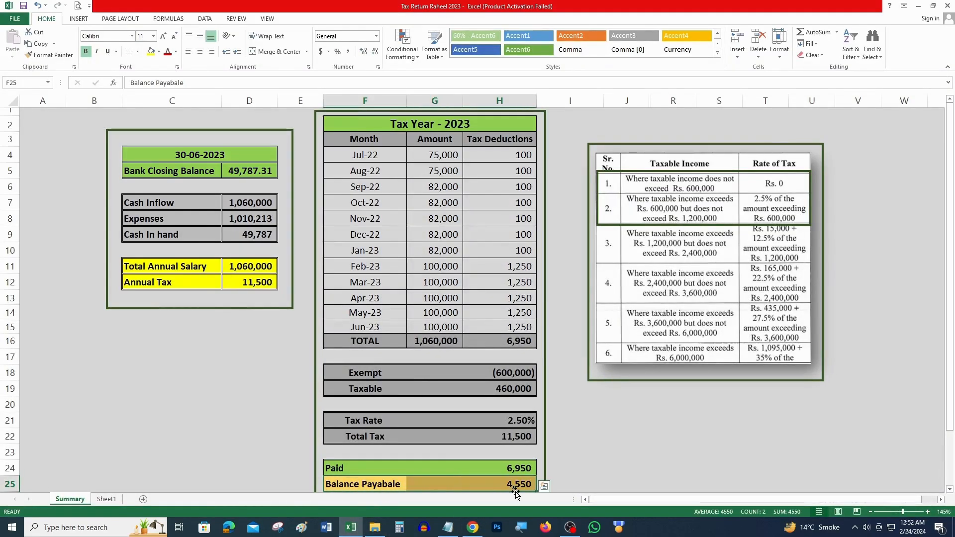
{"action": "left_click", "coordinate": [473, 527]}
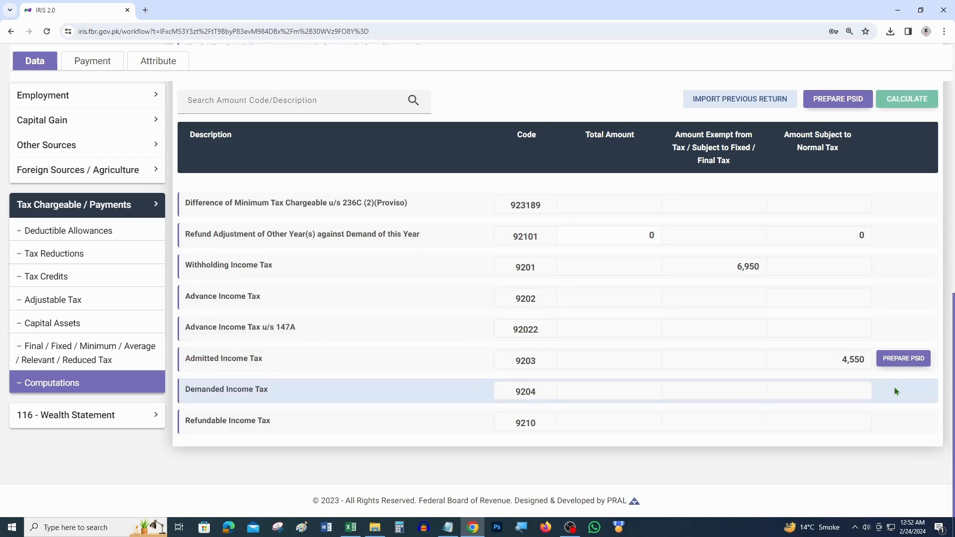
{"action": "left_click", "coordinate": [908, 365]}
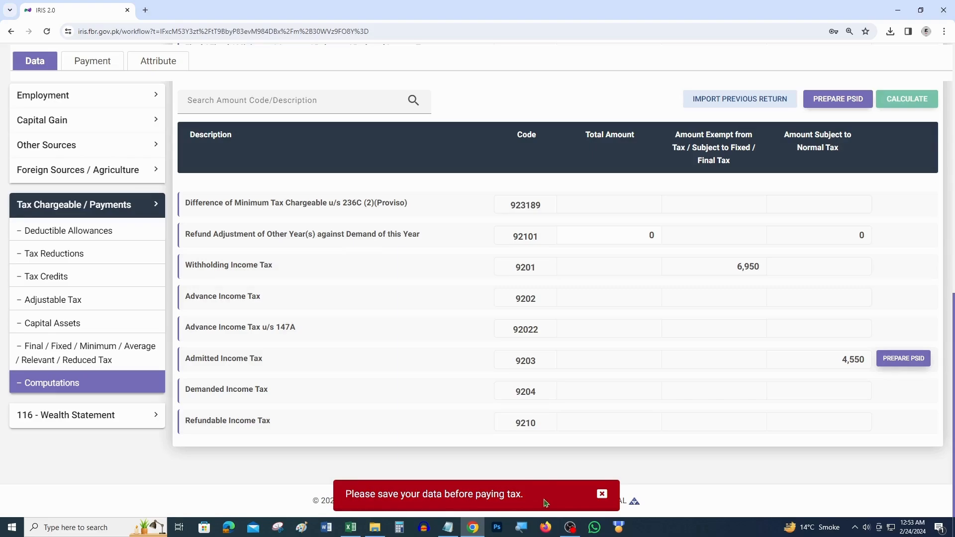
{"action": "scroll", "coordinate": [647, 443], "scroll_direction": "up", "scroll_amount": 15}
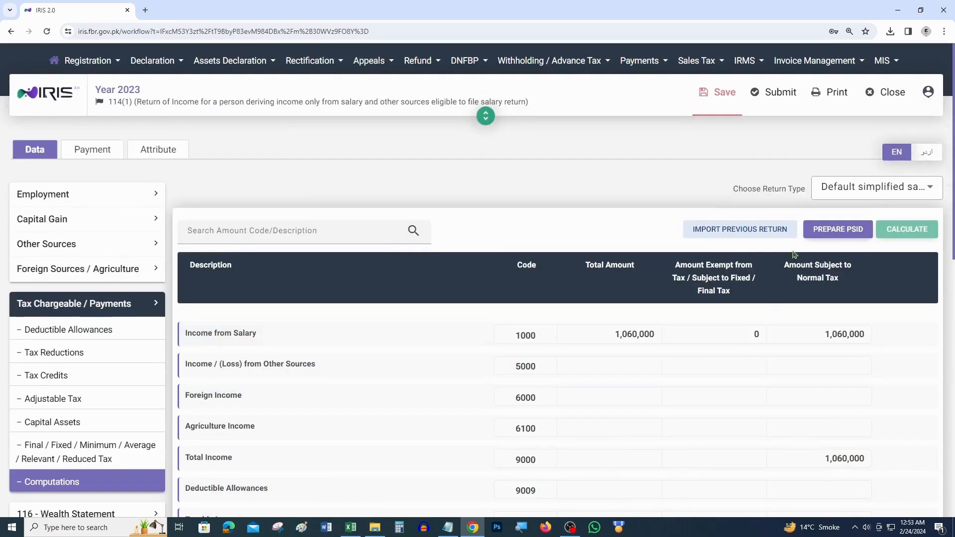
{"action": "left_click", "coordinate": [726, 99]}
Step: Reopen Computations and start a payment slip for the 4,550 admitted income tax
{"action": "scroll", "coordinate": [669, 354], "scroll_direction": "down", "scroll_amount": 1}
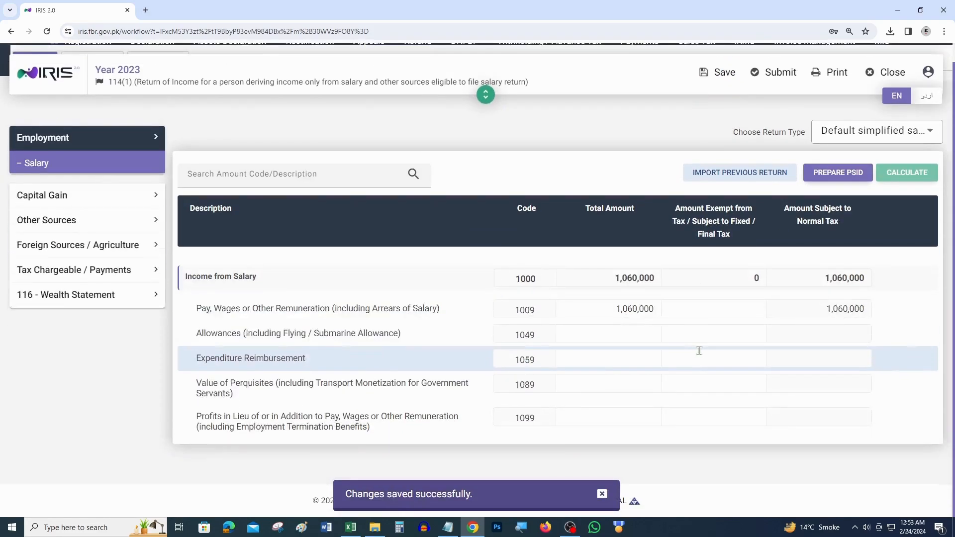
{"action": "left_click", "coordinate": [60, 270]}
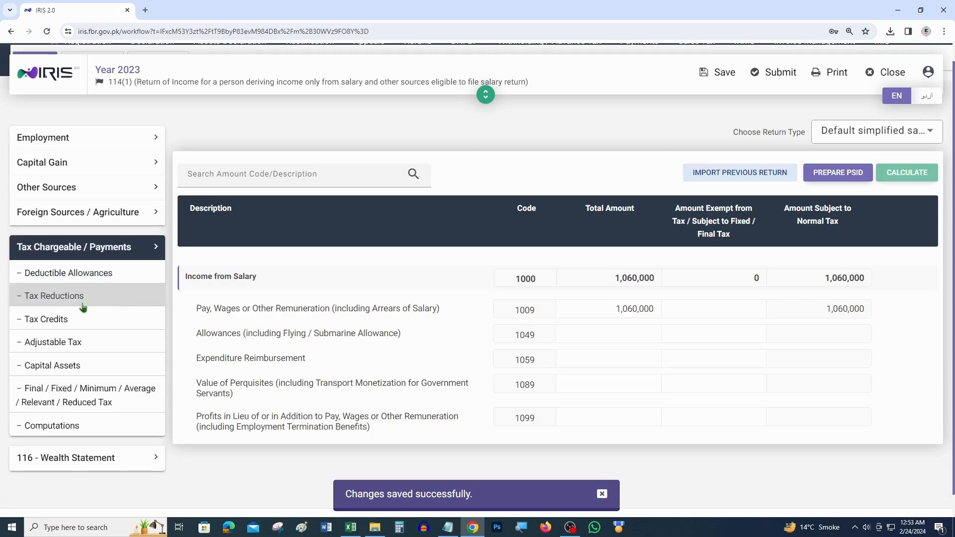
{"action": "left_click", "coordinate": [96, 427]}
{"action": "scroll", "coordinate": [744, 324], "scroll_direction": "down", "scroll_amount": 8}
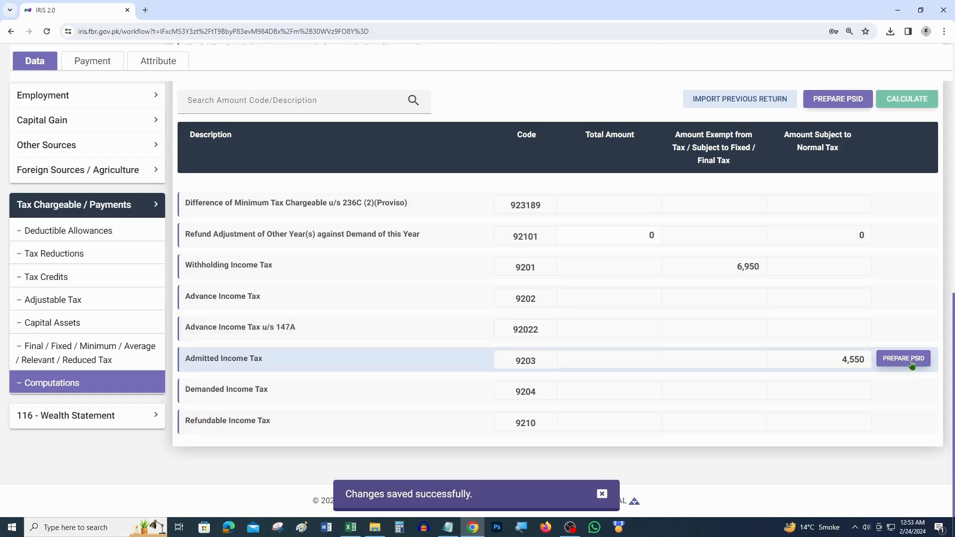
{"action": "left_click", "coordinate": [904, 359]}
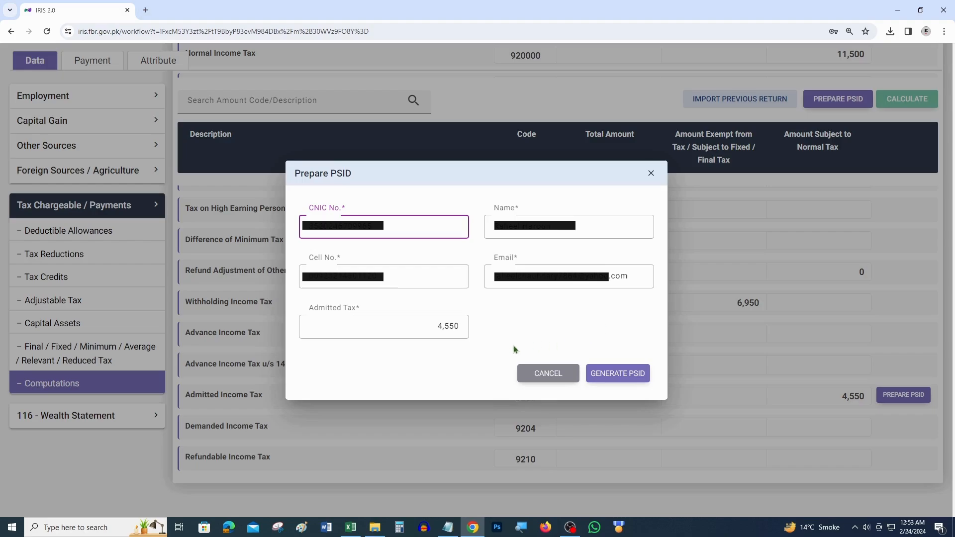
Step: Generate the PSID for the 4,550 admitted tax and download its payment challan as PDF
{"action": "left_click", "coordinate": [624, 379]}
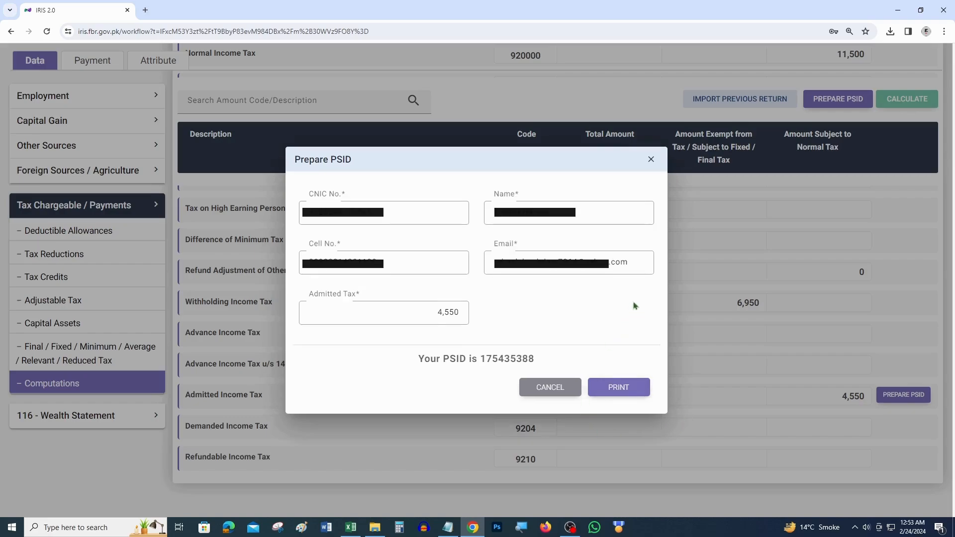
{"action": "left_click", "coordinate": [626, 394]}
{"action": "left_click", "coordinate": [605, 390]}
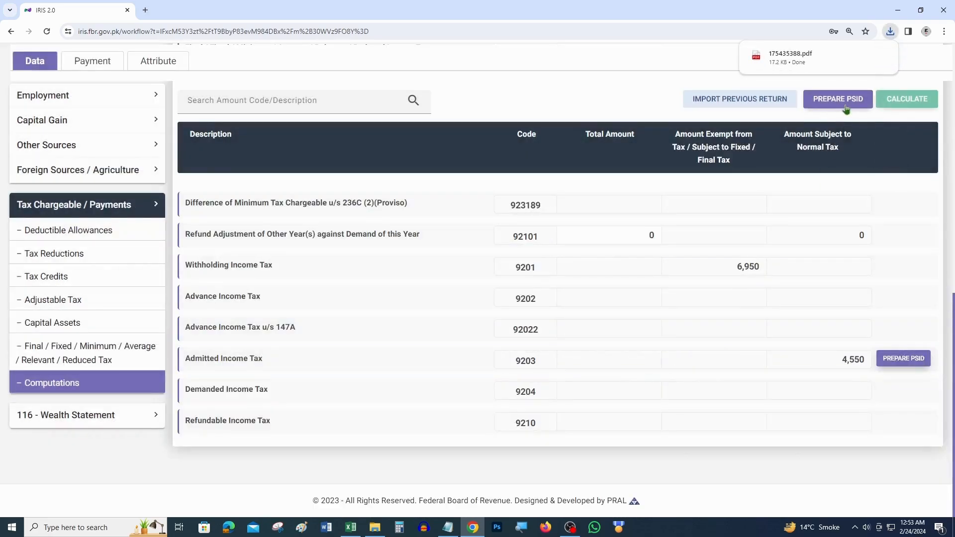
Step: Review the downloaded challan PDF, then close it and return to the IRIS return
{"action": "left_click", "coordinate": [788, 59]}
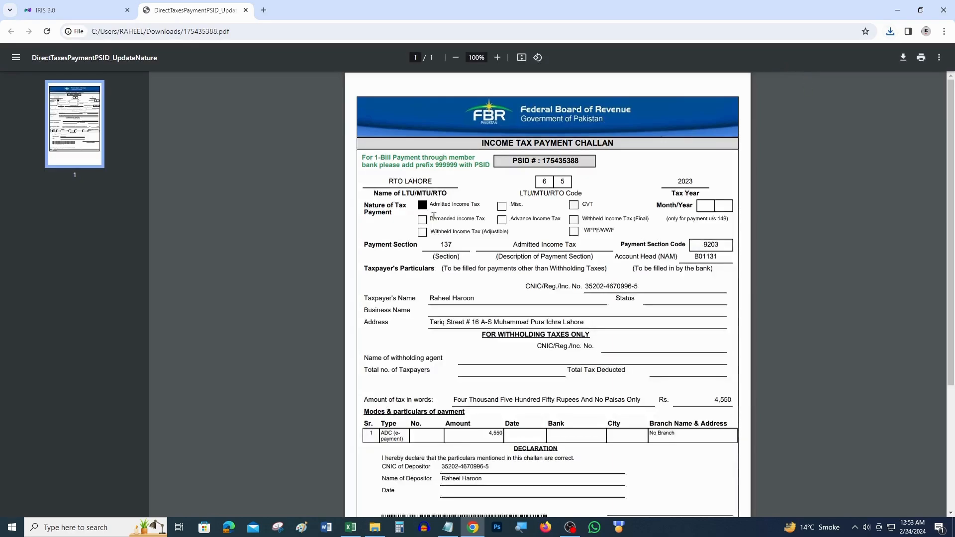
{"action": "scroll", "coordinate": [434, 225], "scroll_direction": "down", "scroll_amount": 4}
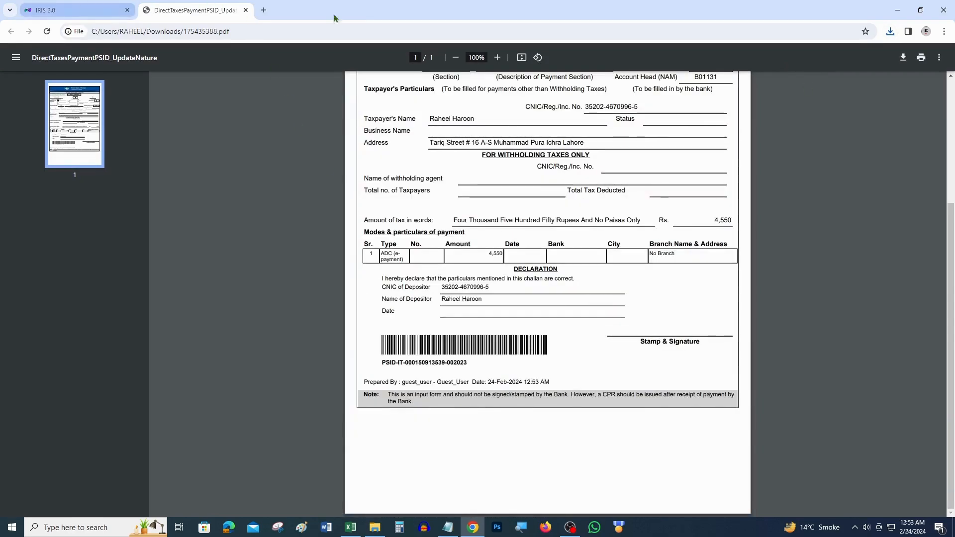
{"action": "left_click", "coordinate": [246, 10]}
{"action": "scroll", "coordinate": [846, 398], "scroll_direction": "up", "scroll_amount": 1}
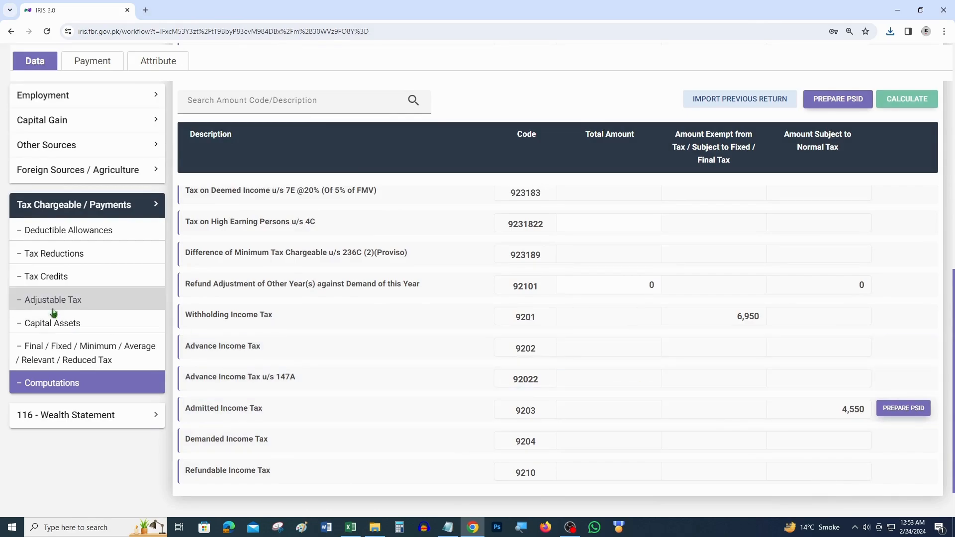
Step: Correct the tax deducted on salary in Adjustable Tax to 11,500 and recalculate
{"action": "left_click", "coordinate": [77, 304]}
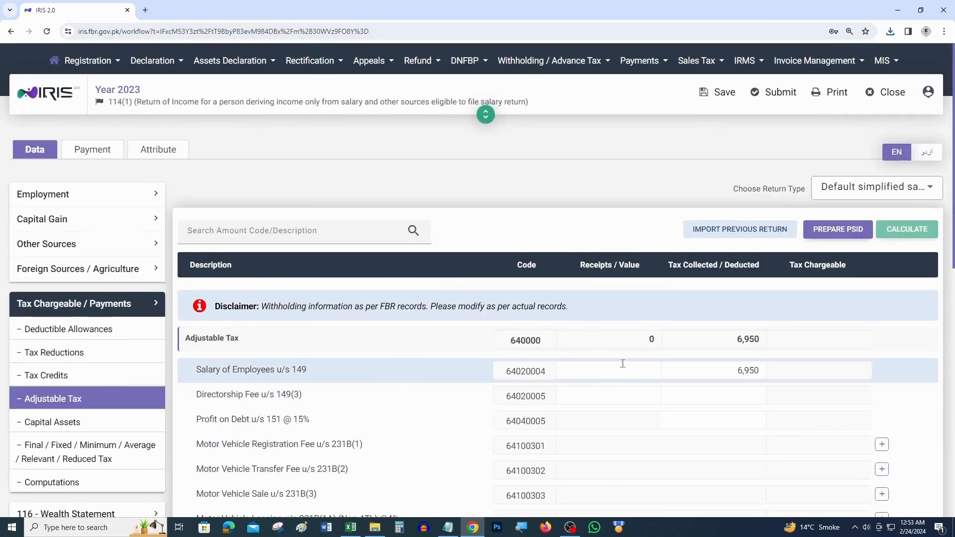
{"action": "left_click", "coordinate": [743, 368]}
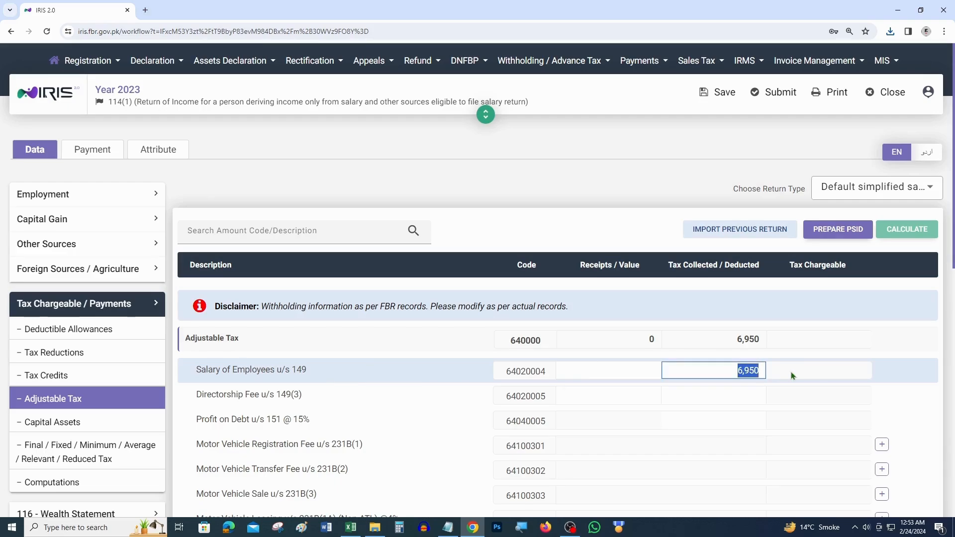
{"action": "type", "text": "11500"}
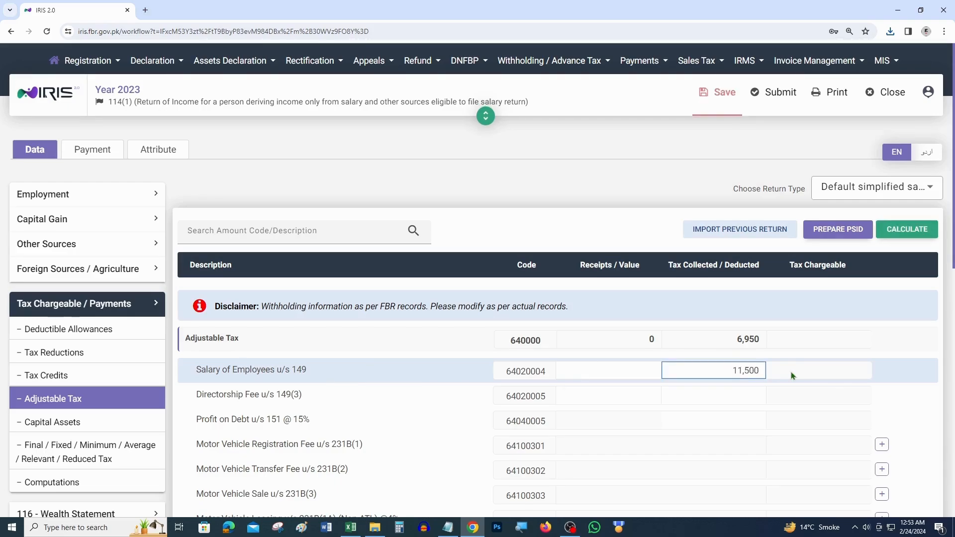
{"action": "left_click", "coordinate": [897, 230]}
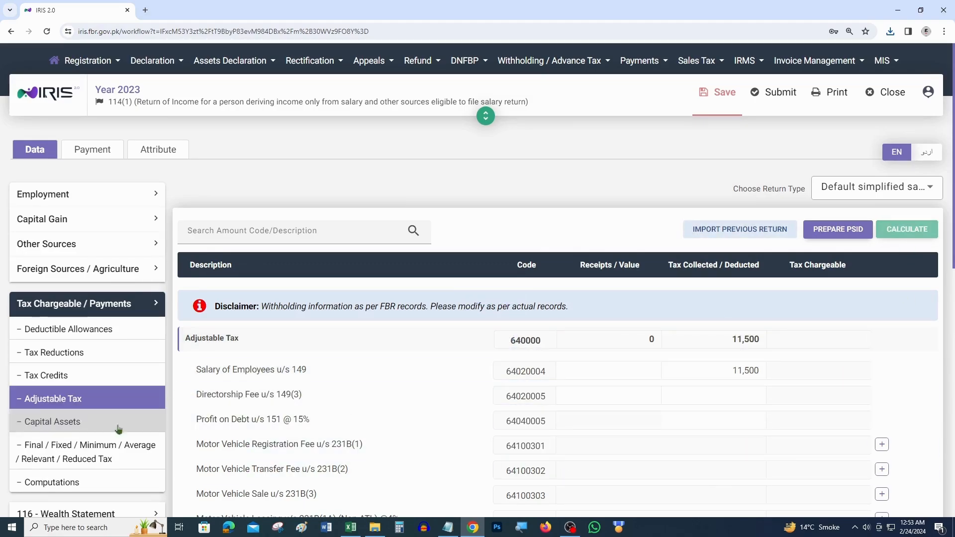
Step: Compare the income tax computation rows against the Adjustable Tax entries
{"action": "left_click", "coordinate": [65, 482]}
{"action": "scroll", "coordinate": [853, 414], "scroll_direction": "down", "scroll_amount": 10}
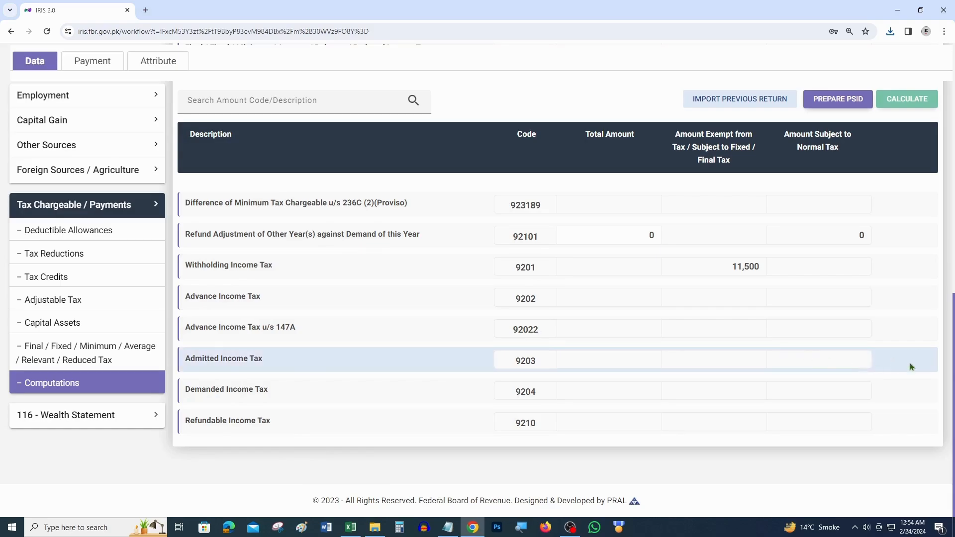
{"action": "left_click", "coordinate": [67, 301]}
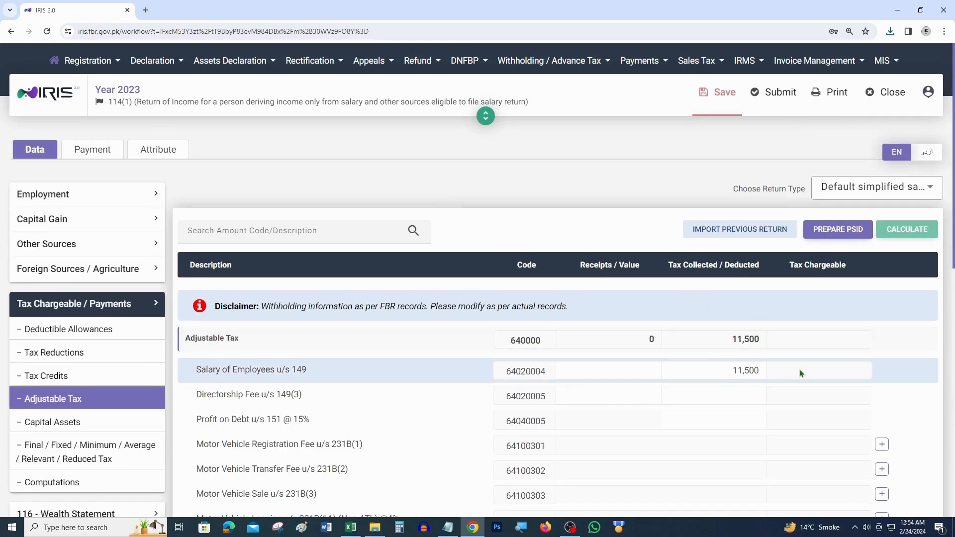
{"action": "left_click", "coordinate": [91, 483]}
{"action": "scroll", "coordinate": [691, 396], "scroll_direction": "down", "scroll_amount": 10}
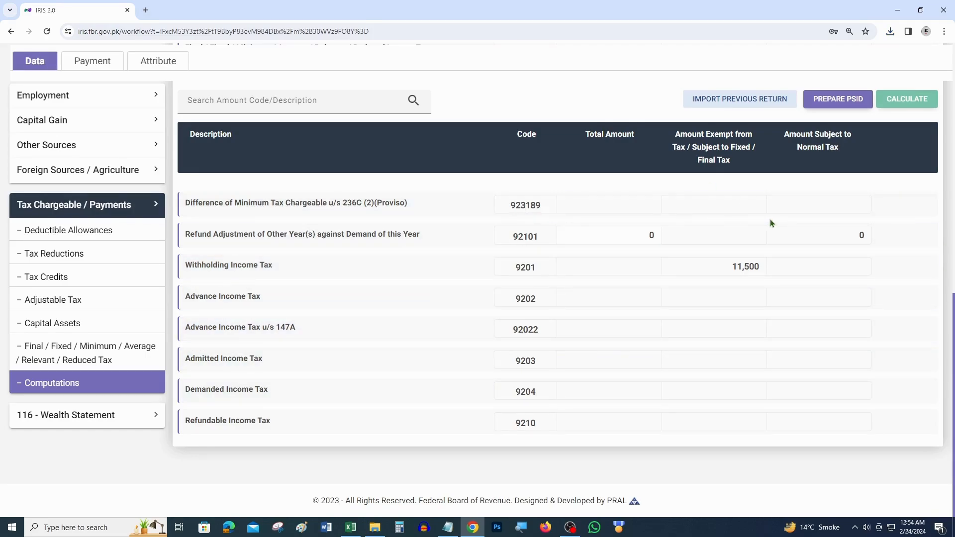
Step: Check the workbook's Total Annual Salary and Annual Tax of 11,500, then return to IRIS
{"action": "left_click", "coordinate": [350, 527]}
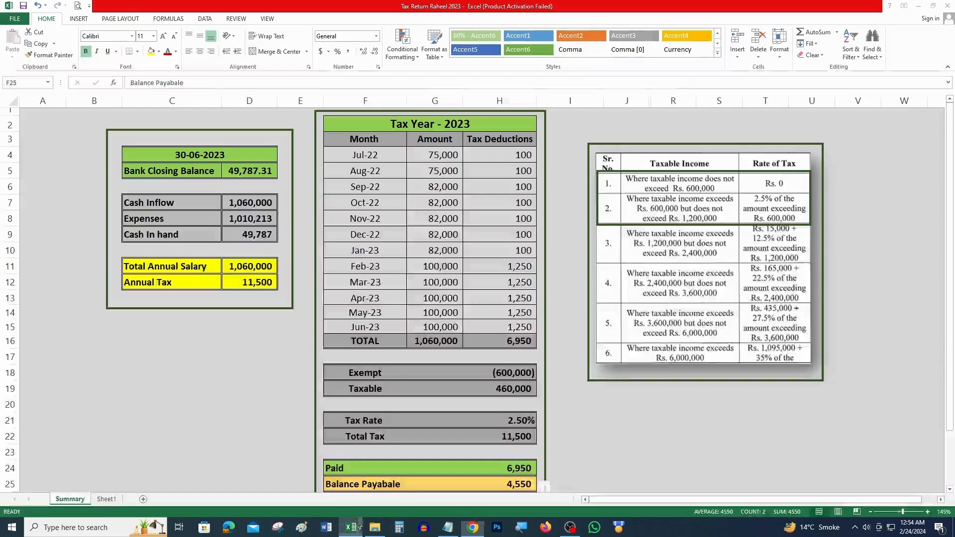
{"action": "left_click_drag", "start_coordinate": [174, 265], "coordinate": [242, 265]}
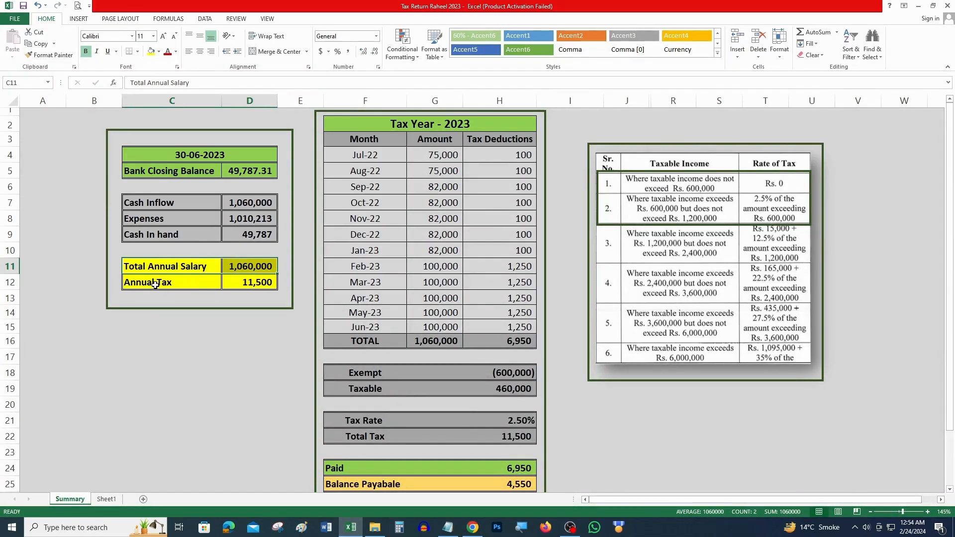
{"action": "left_click_drag", "start_coordinate": [171, 288], "coordinate": [245, 283]}
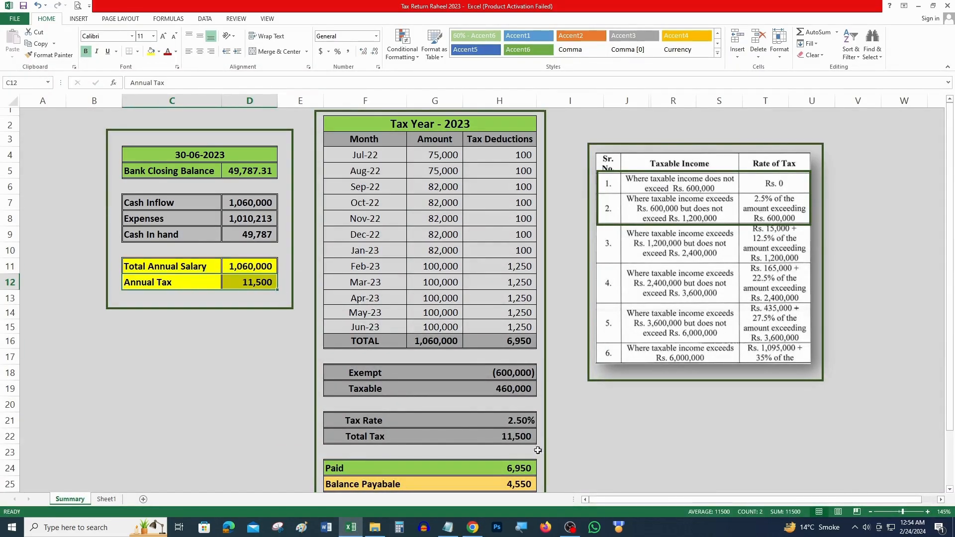
{"action": "left_click", "coordinate": [473, 527]}
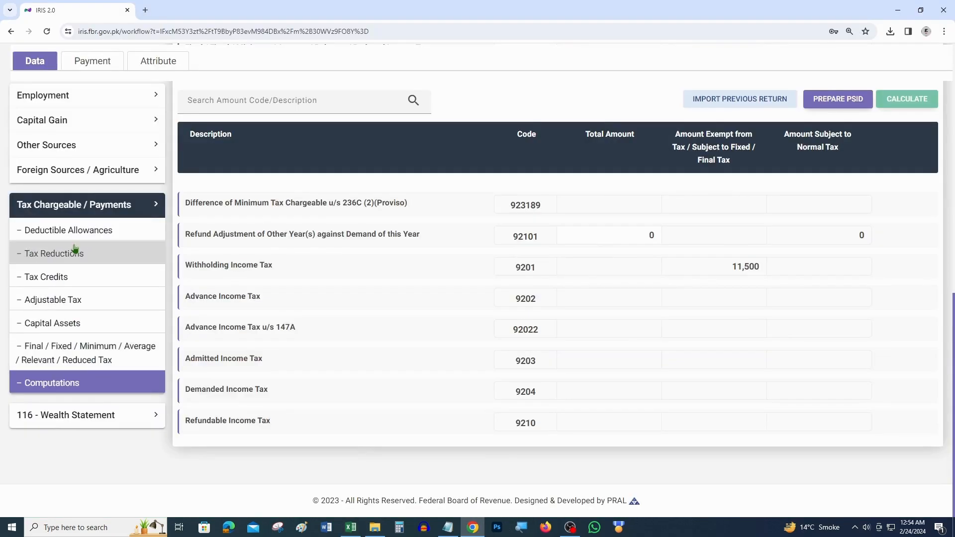
Step: Open Personal Expenses under 116 - Wealth Statement, then switch to the tax workbook
{"action": "left_click", "coordinate": [82, 422]}
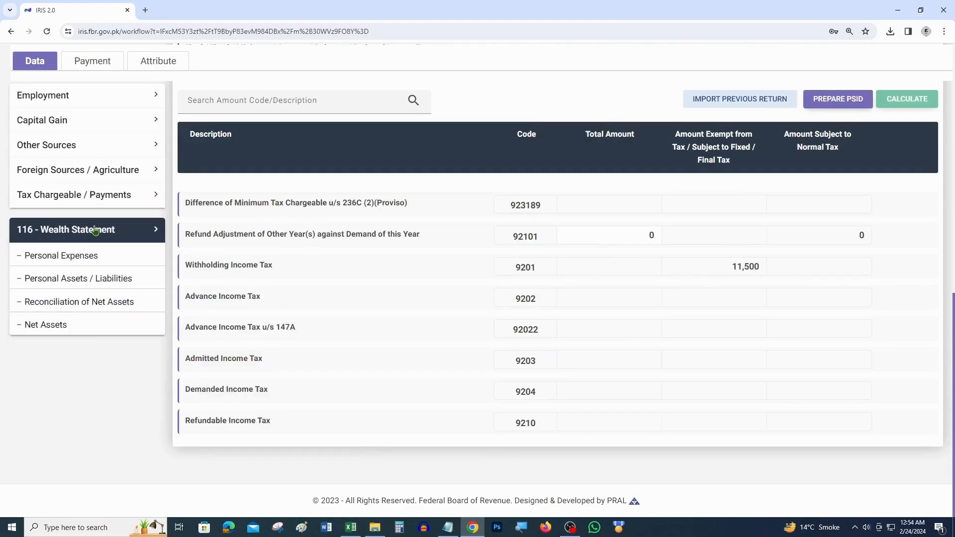
{"action": "left_click", "coordinate": [72, 256]}
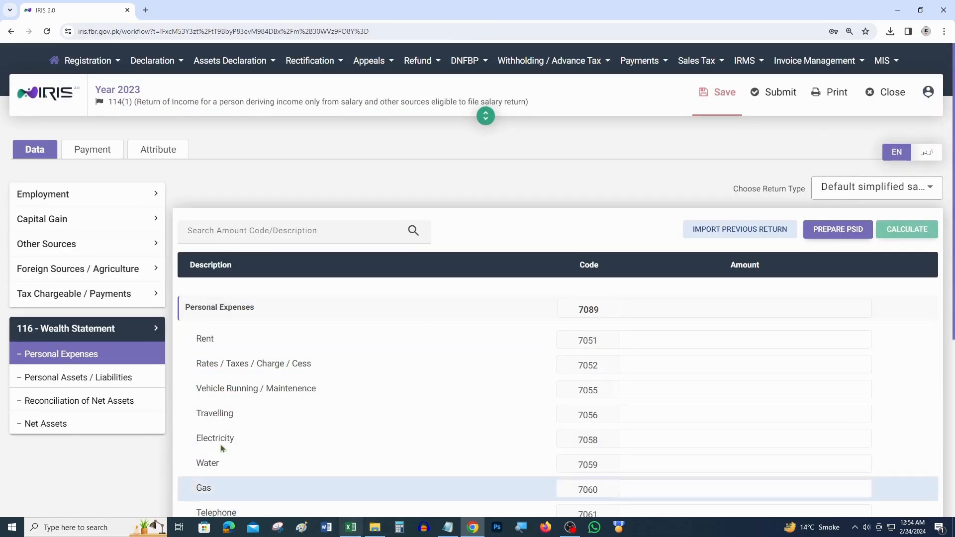
{"action": "left_click", "coordinate": [351, 528]}
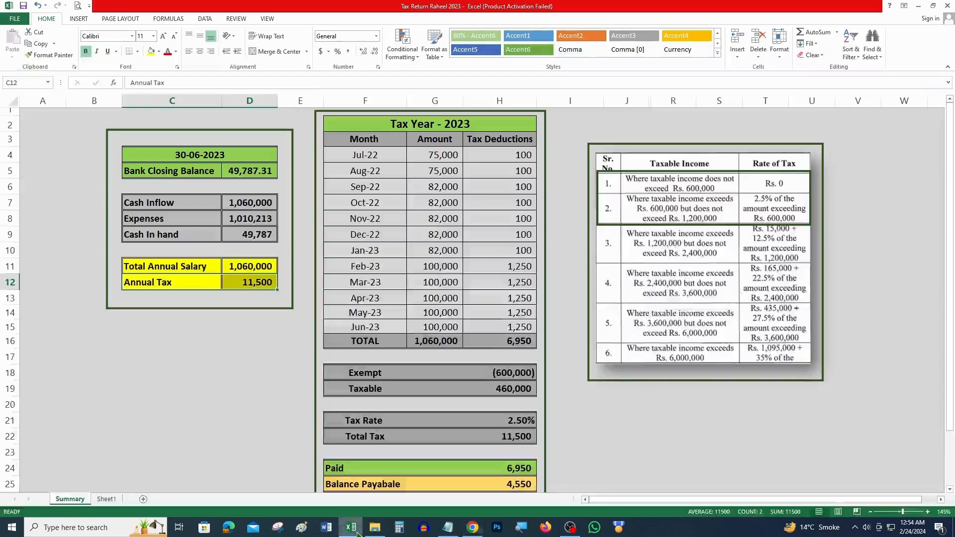
Step: Review the workbook's Expenses of 1,010,213, Cash Inflow, and the Cash in hand formula
{"action": "left_click", "coordinate": [139, 221]}
{"action": "left_click_drag", "start_coordinate": [140, 221], "coordinate": [251, 218]}
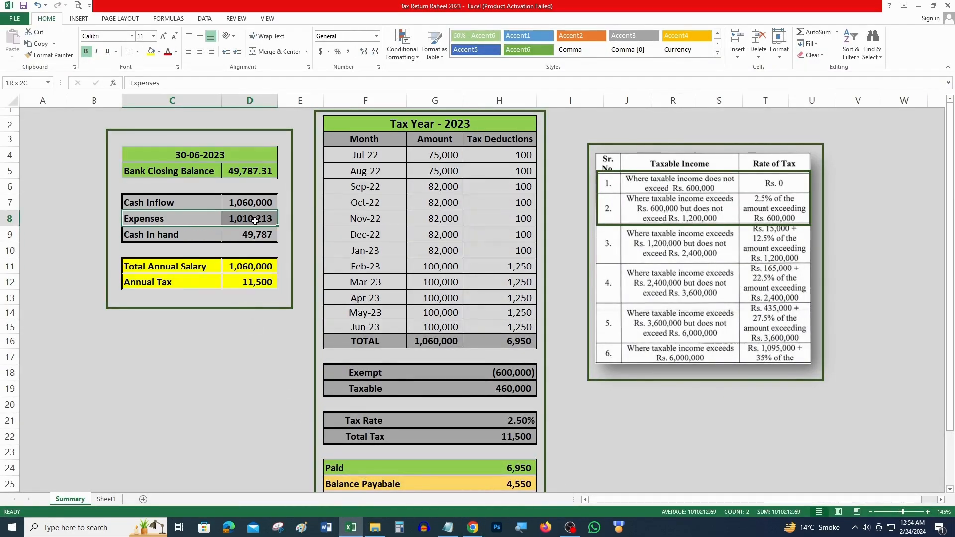
{"action": "left_click_drag", "start_coordinate": [143, 205], "coordinate": [255, 202]}
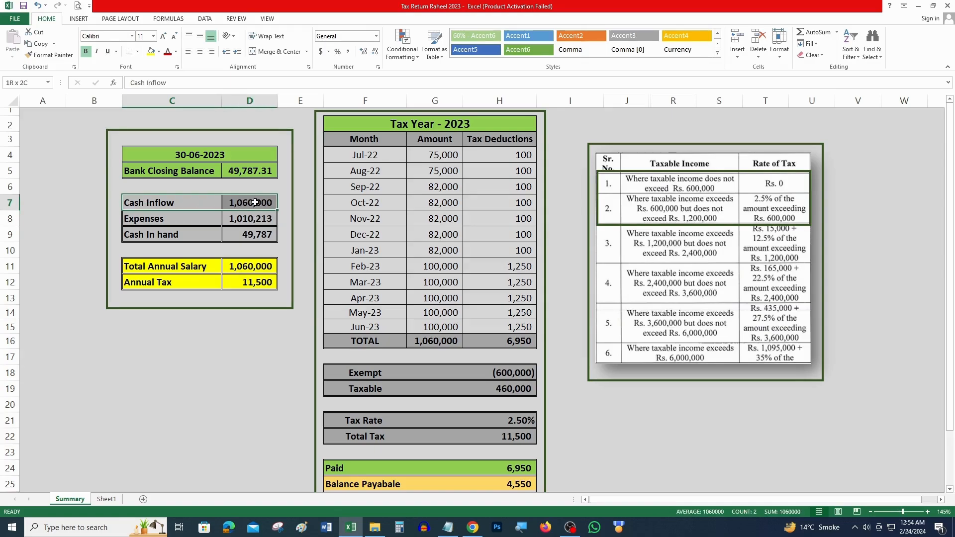
{"action": "left_click_drag", "start_coordinate": [136, 223], "coordinate": [257, 223]}
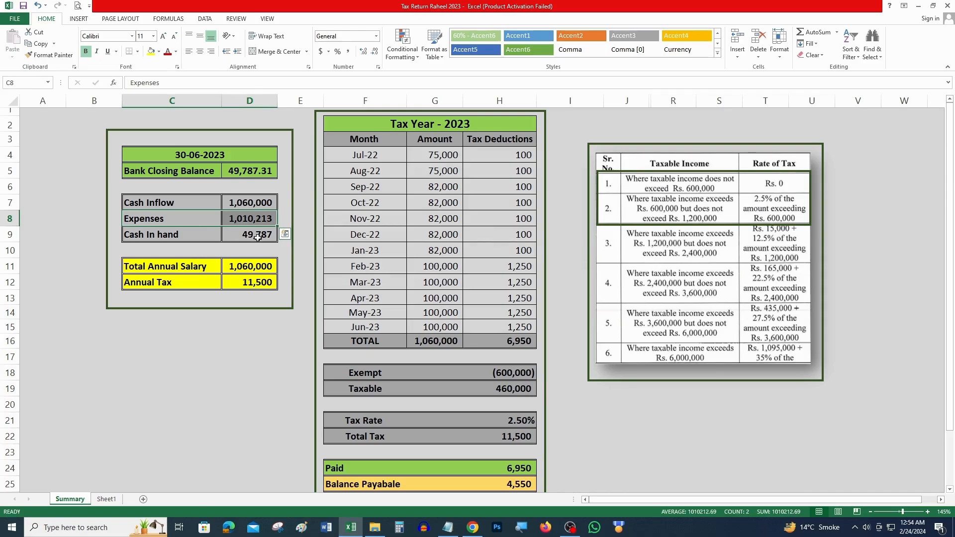
{"action": "left_click", "coordinate": [257, 238]}
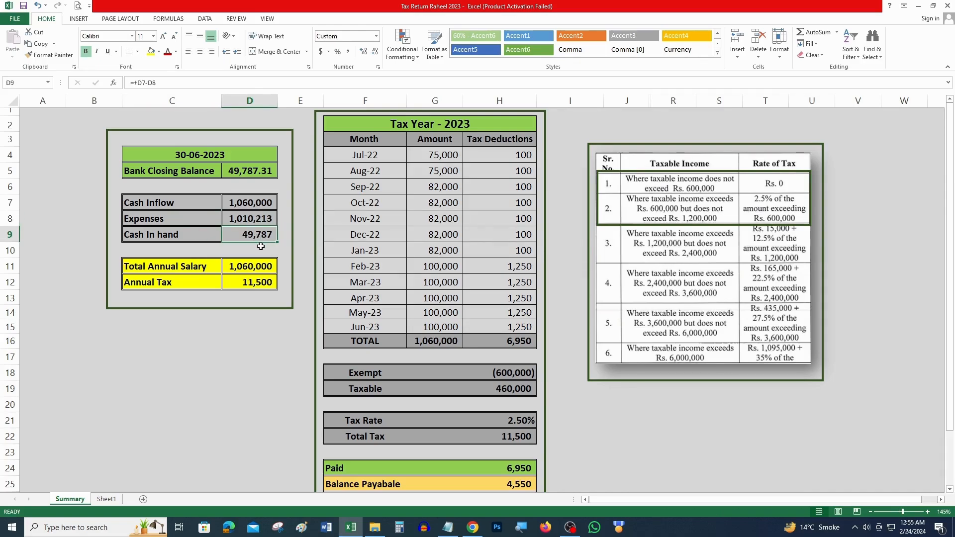
{"action": "left_click", "coordinate": [258, 222]}
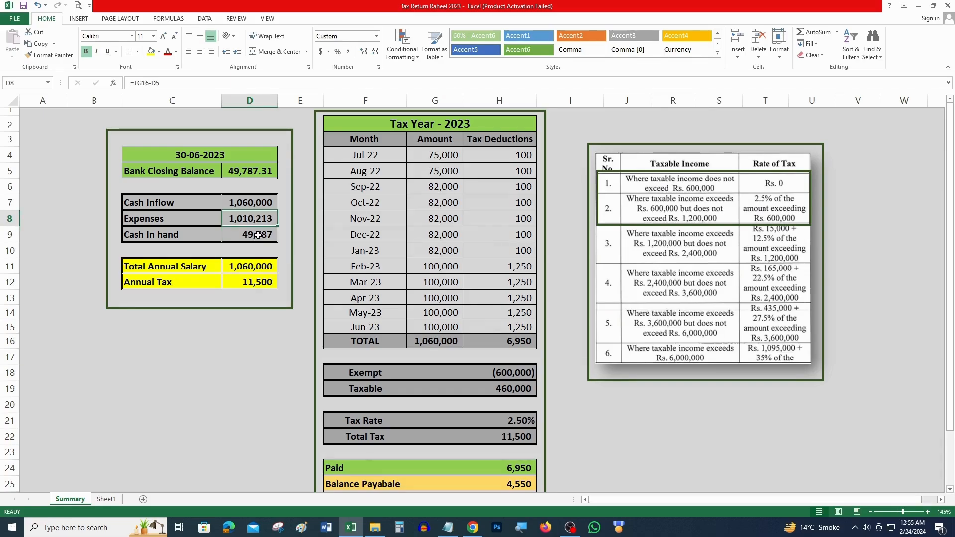
{"action": "left_click", "coordinate": [472, 527]}
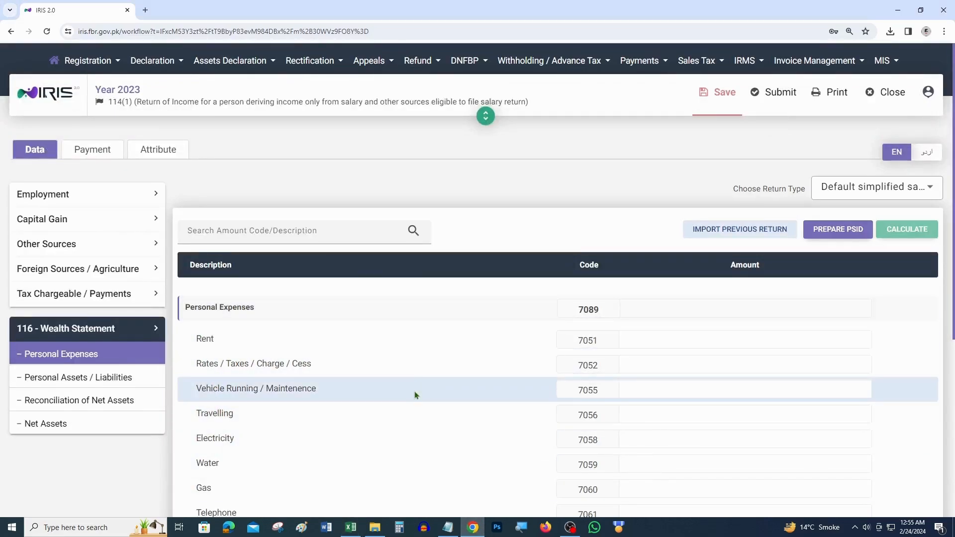
Step: Enter 1,010,213 as Other Personal / Household Expenses (7087) and recalculate
{"action": "scroll", "coordinate": [414, 398], "scroll_direction": "down", "scroll_amount": 5}
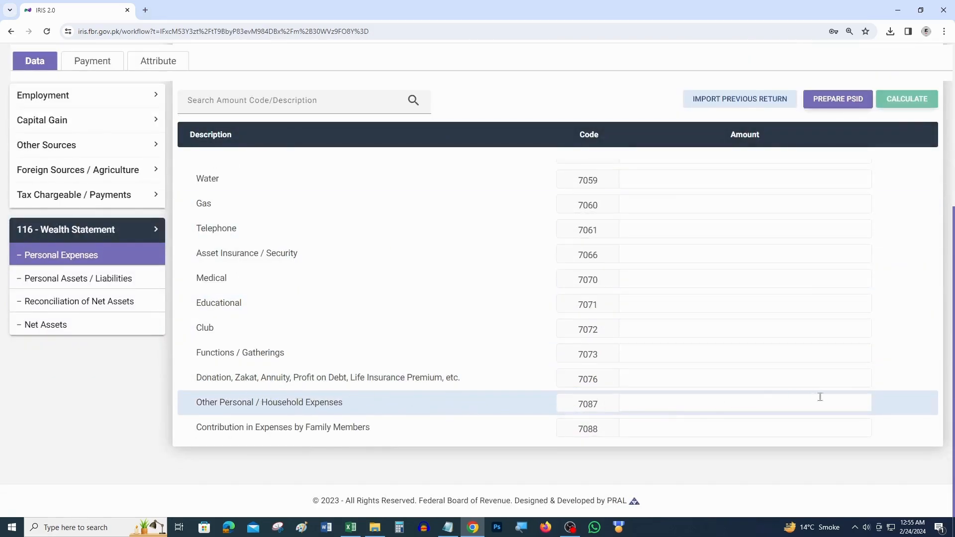
{"action": "left_click", "coordinate": [841, 406]}
{"action": "key", "text": "alt+Tab"}
{"action": "key", "text": "alt+Tab"}
{"action": "type", "text": "1,010,213"}
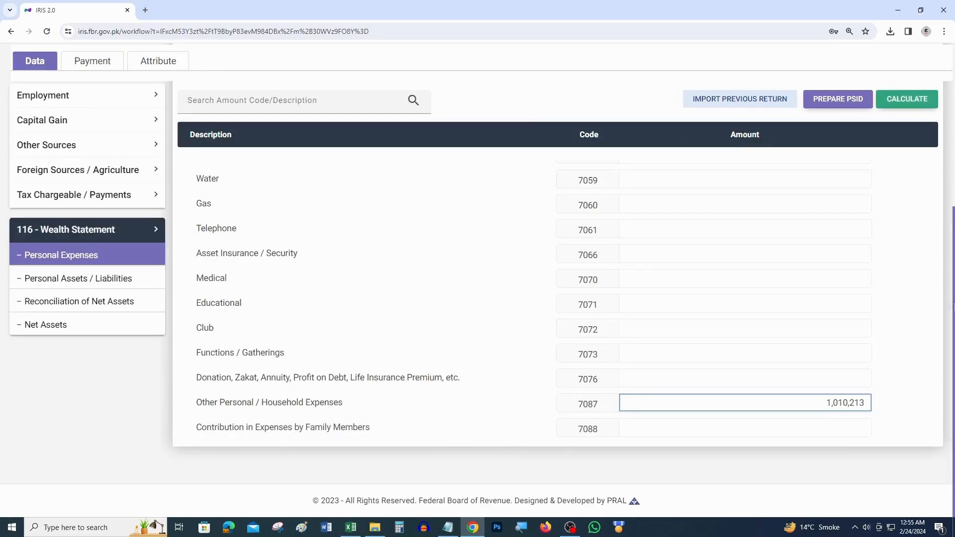
{"action": "left_click", "coordinate": [907, 104]}
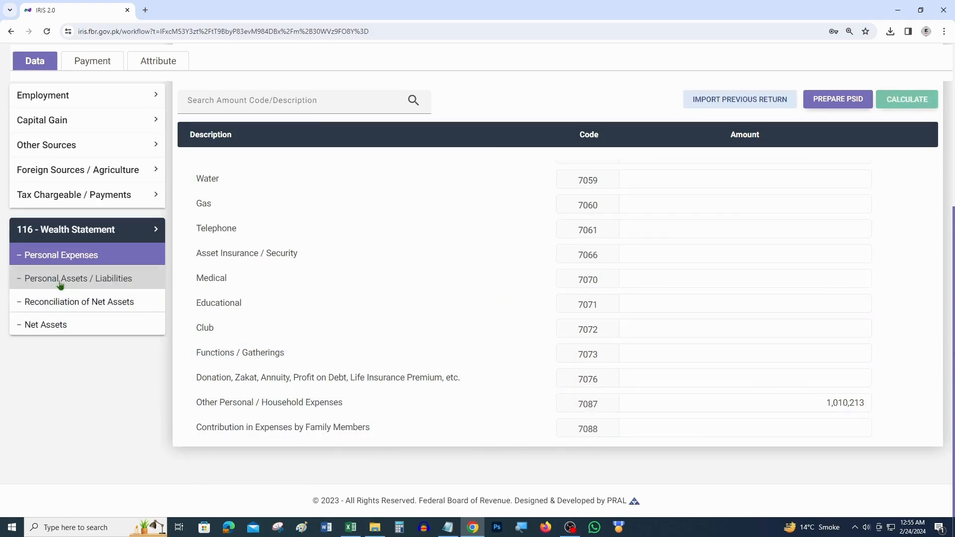
Step: Open Personal Assets / Liabilities, then highlight the workbook's Expenses row yellow and select Cash in hand
{"action": "left_click", "coordinate": [97, 284]}
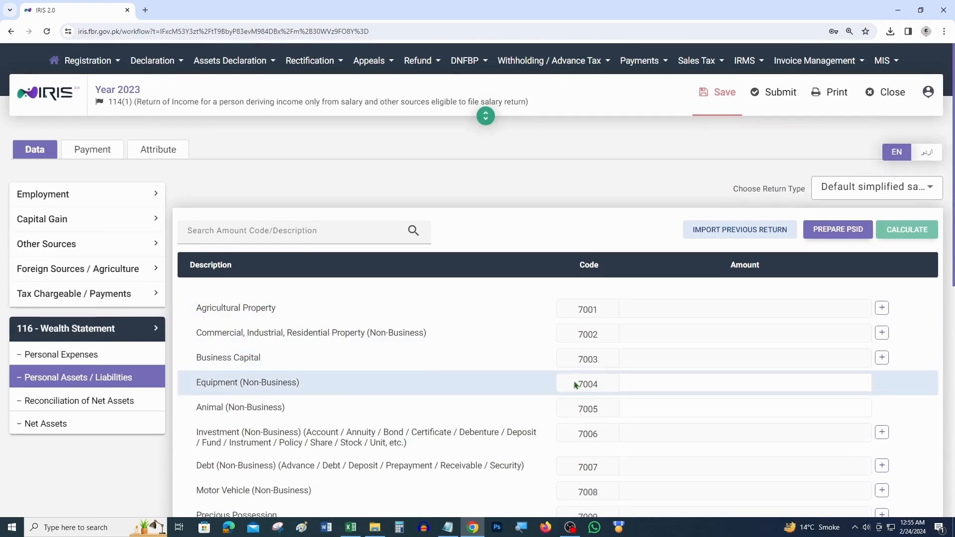
{"action": "scroll", "coordinate": [583, 382], "scroll_direction": "down", "scroll_amount": 5}
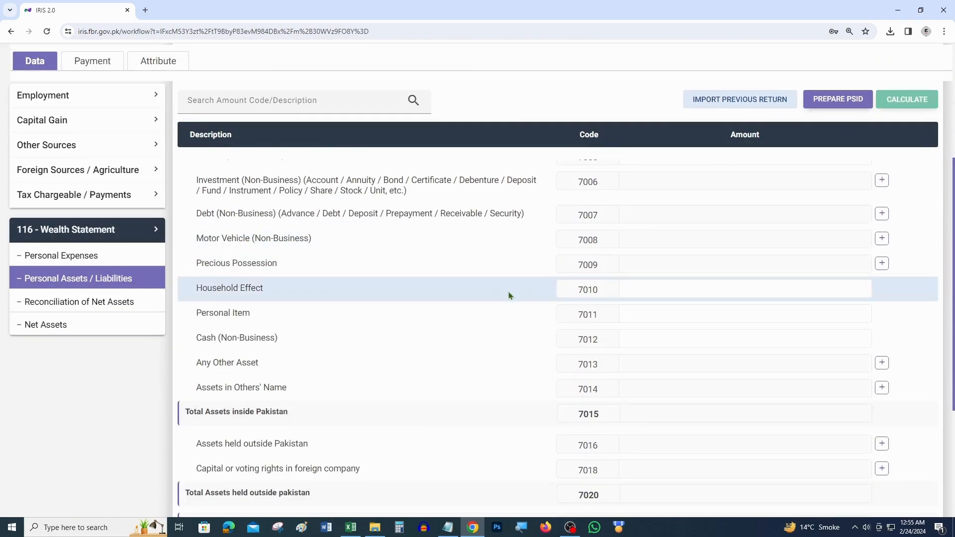
{"action": "left_click", "coordinate": [351, 528]}
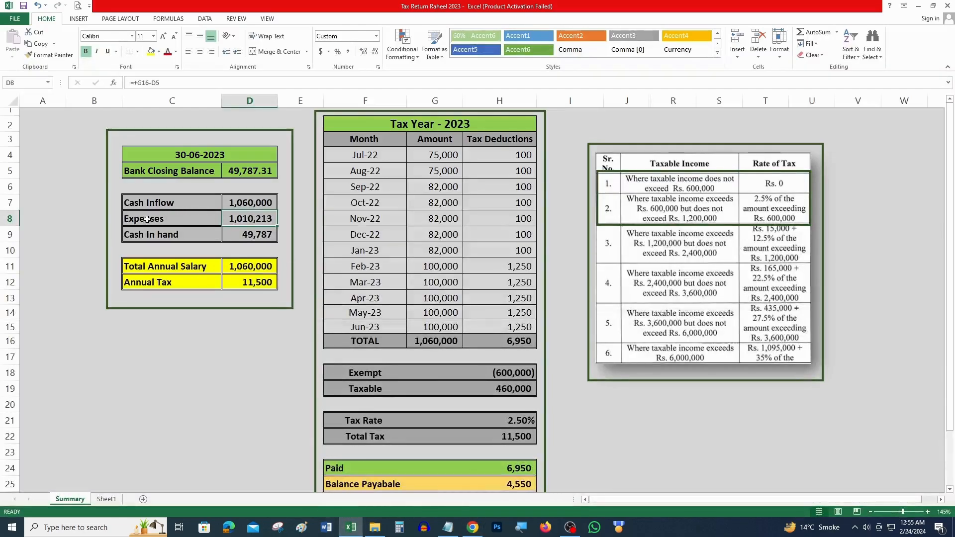
{"action": "left_click_drag", "start_coordinate": [146, 221], "coordinate": [249, 221]}
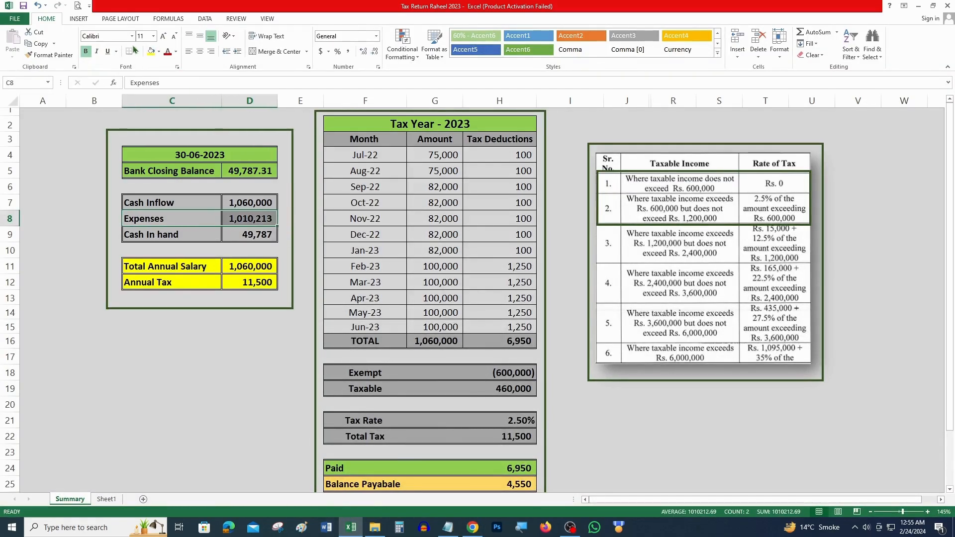
{"action": "left_click", "coordinate": [150, 51]}
{"action": "left_click_drag", "start_coordinate": [161, 237], "coordinate": [242, 240]}
{"action": "key", "text": "alt+Tab"}
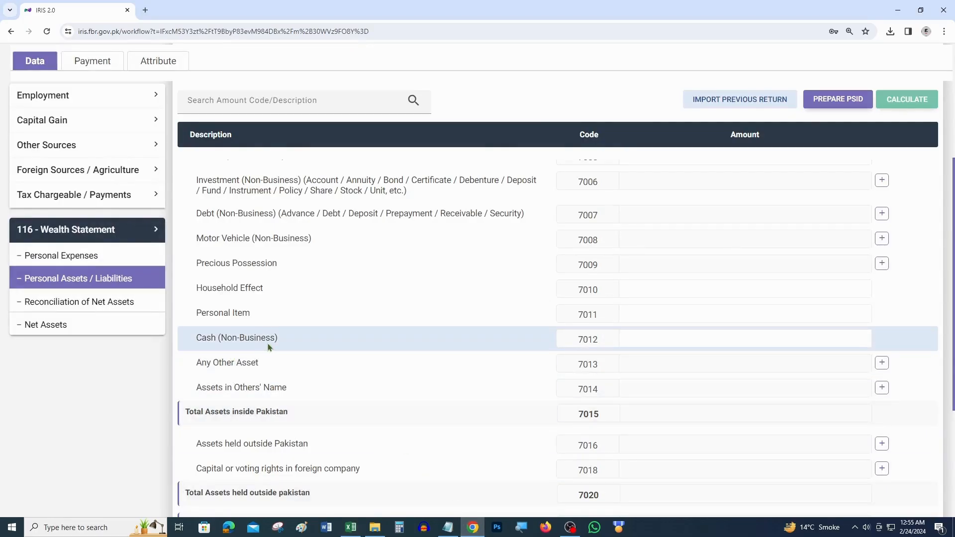
Step: Enter 49,787 as Cash (Non-Business), code 7012, and dismiss the empty Any Other Asset box
{"action": "left_click", "coordinate": [846, 337]}
{"action": "type", "text": "49787"}
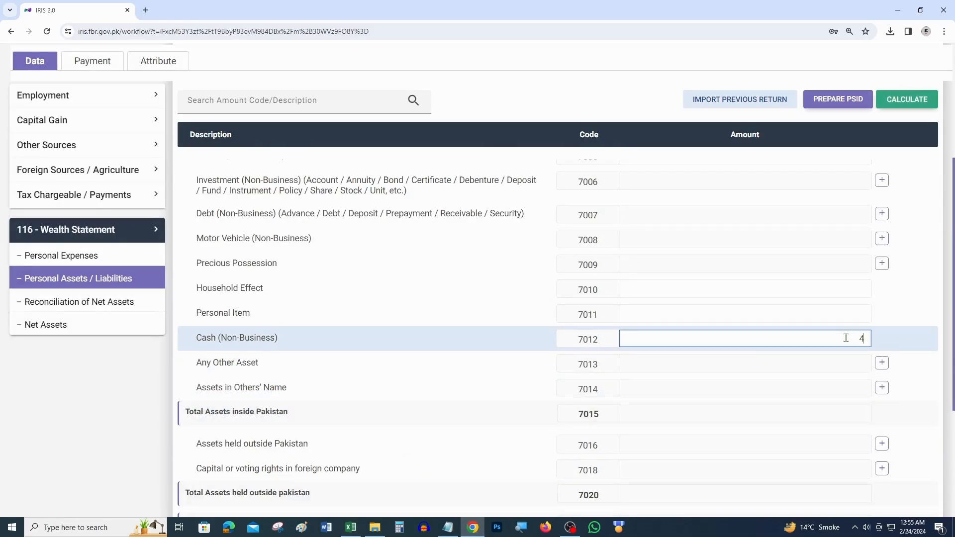
{"action": "left_click", "coordinate": [899, 308]}
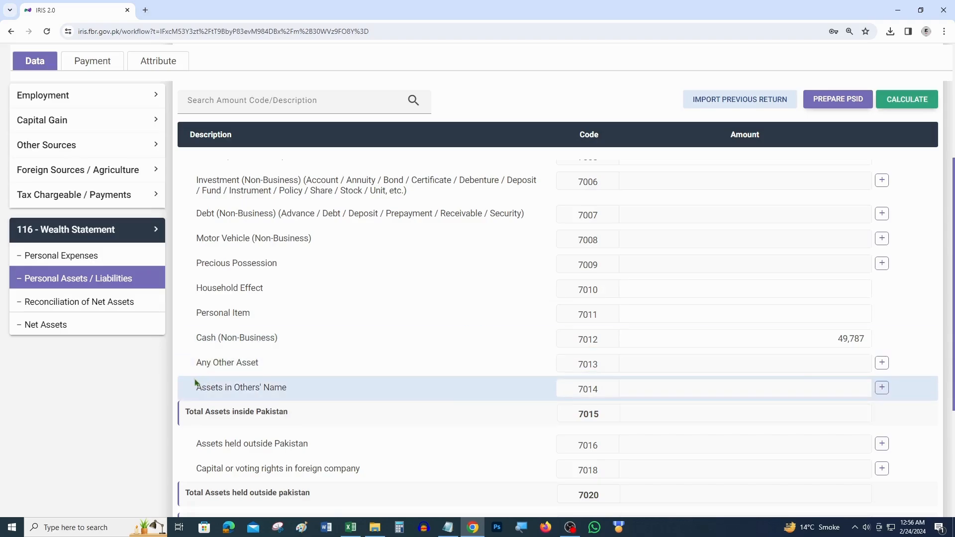
{"action": "left_click", "coordinate": [882, 363]}
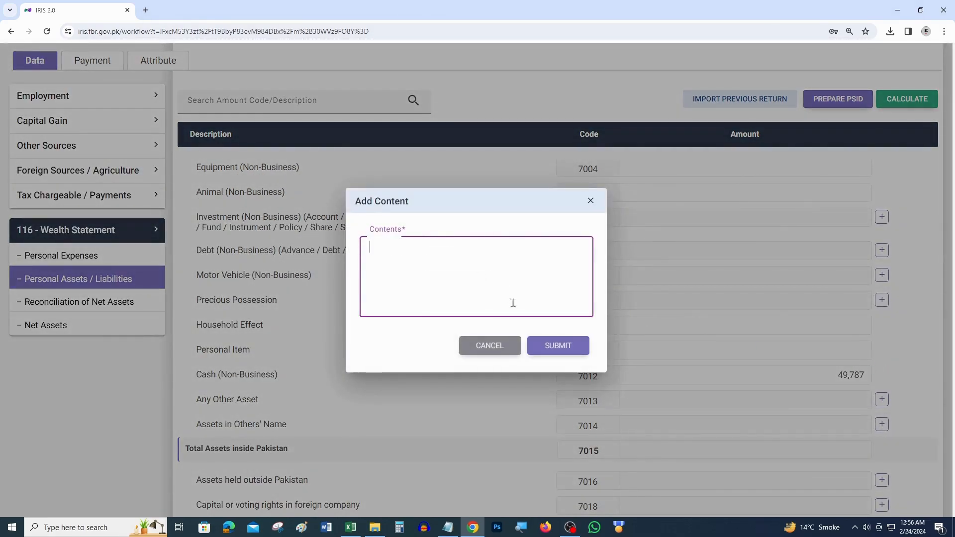
{"action": "left_click", "coordinate": [507, 345]}
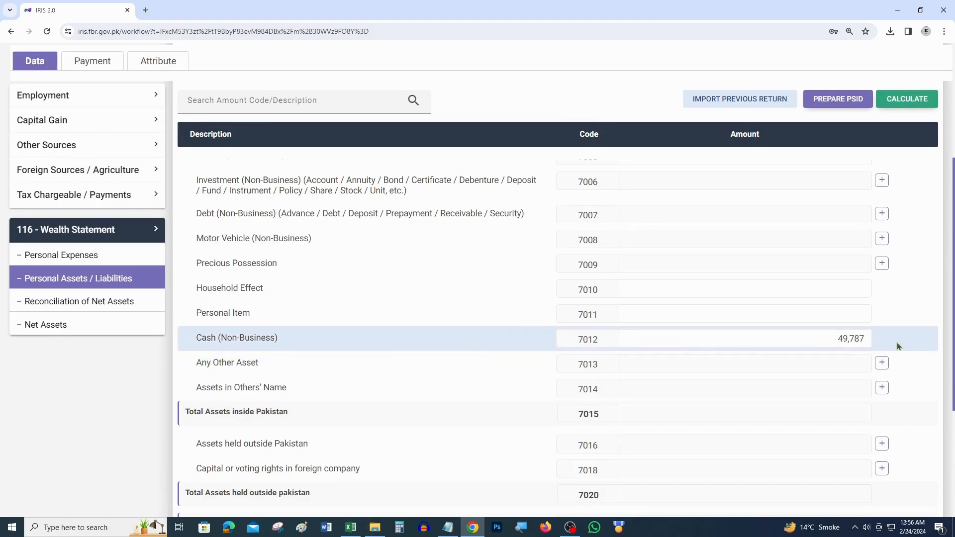
{"action": "scroll", "coordinate": [897, 343], "scroll_direction": "up", "scroll_amount": 4}
{"action": "scroll", "coordinate": [642, 347], "scroll_direction": "down", "scroll_amount": 2}
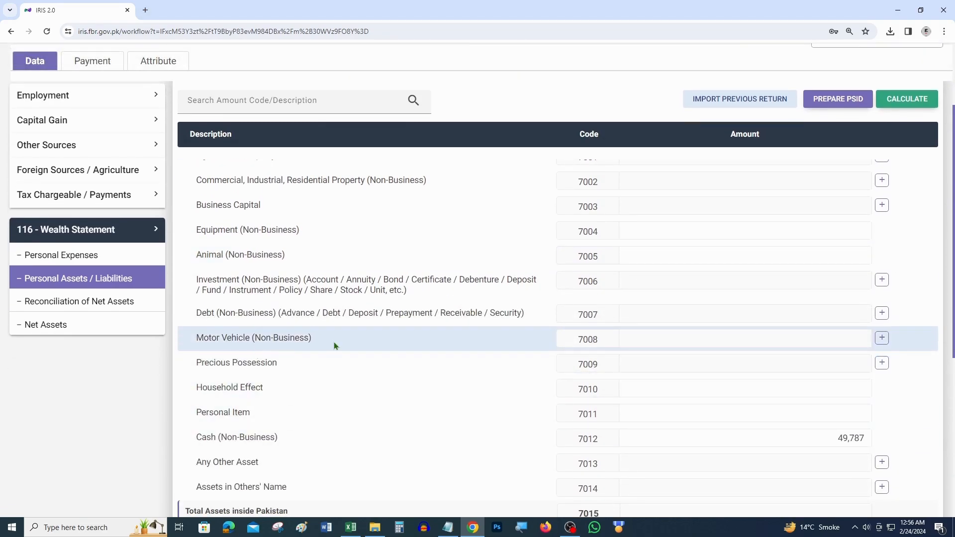
{"action": "left_click", "coordinate": [882, 339]}
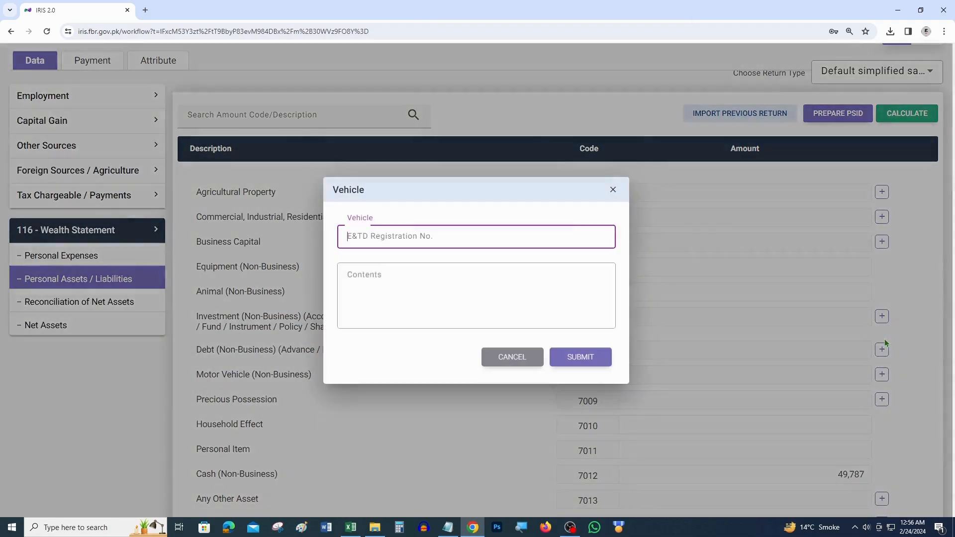
{"action": "left_click", "coordinate": [457, 529]}
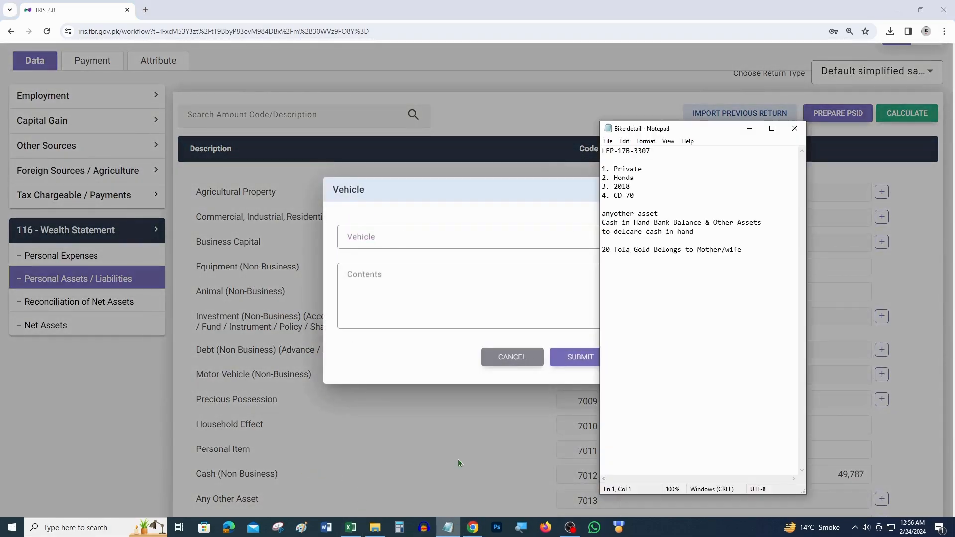
{"action": "left_click_drag", "start_coordinate": [656, 151], "coordinate": [596, 153]}
{"action": "key", "text": "ctrl+c"}
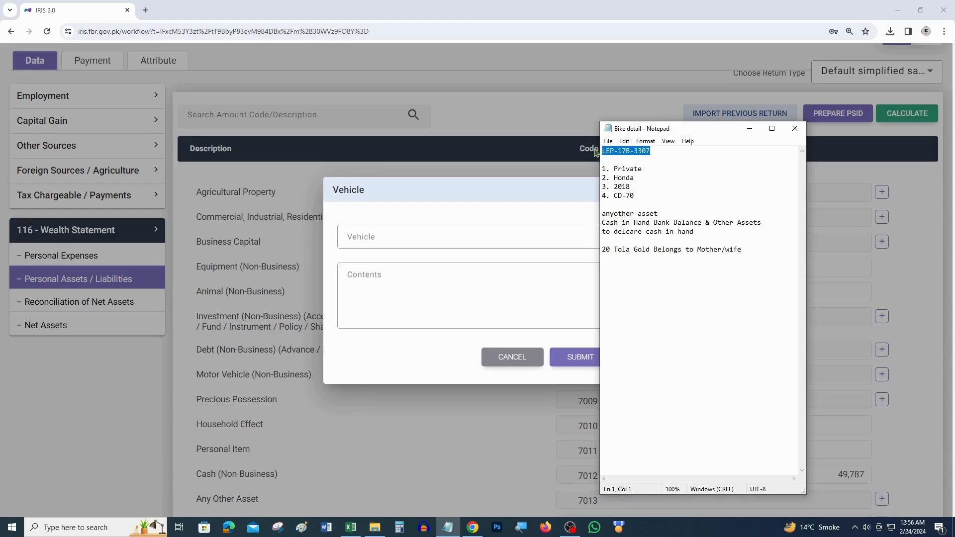
{"action": "key", "text": "alt+Tab"}
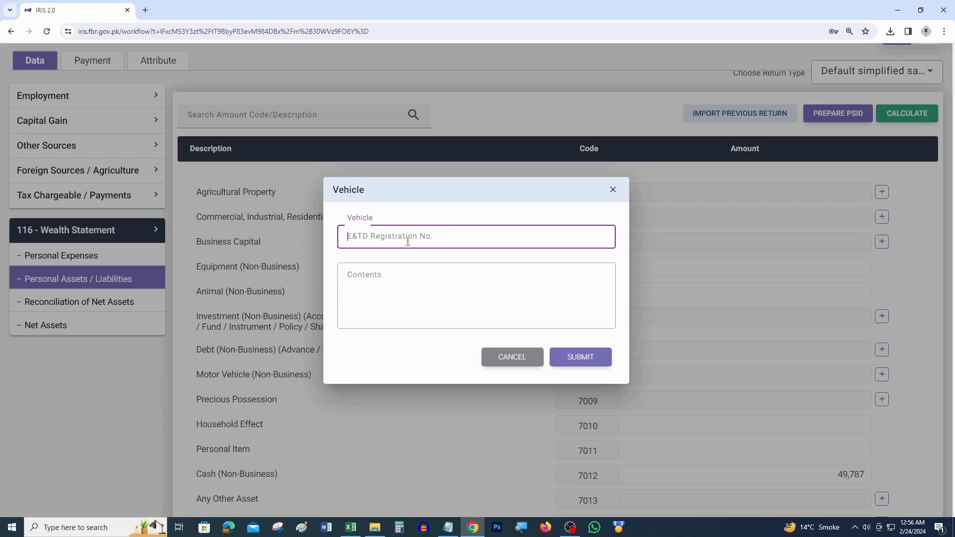
{"action": "key", "text": "ctrl+v"}
{"action": "left_click", "coordinate": [390, 282]}
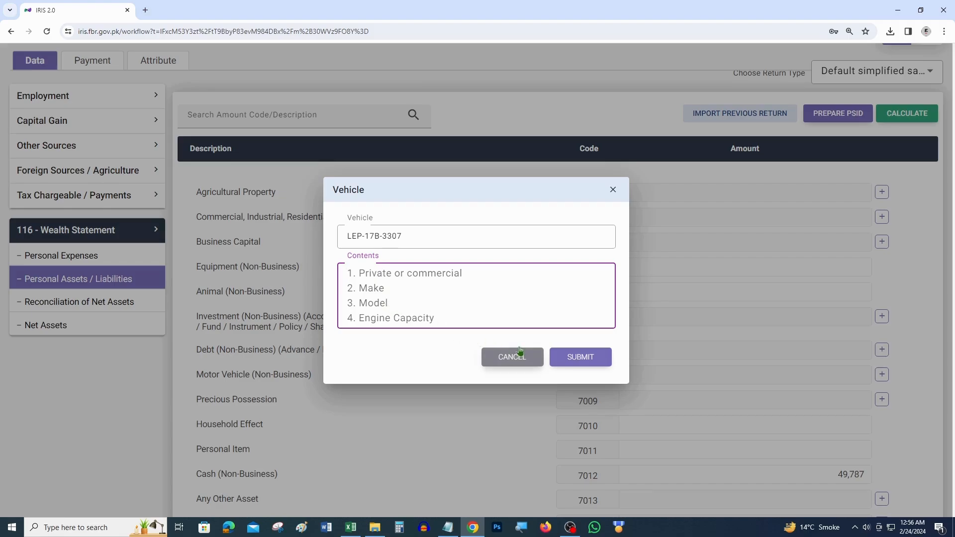
{"action": "left_click", "coordinate": [448, 527]}
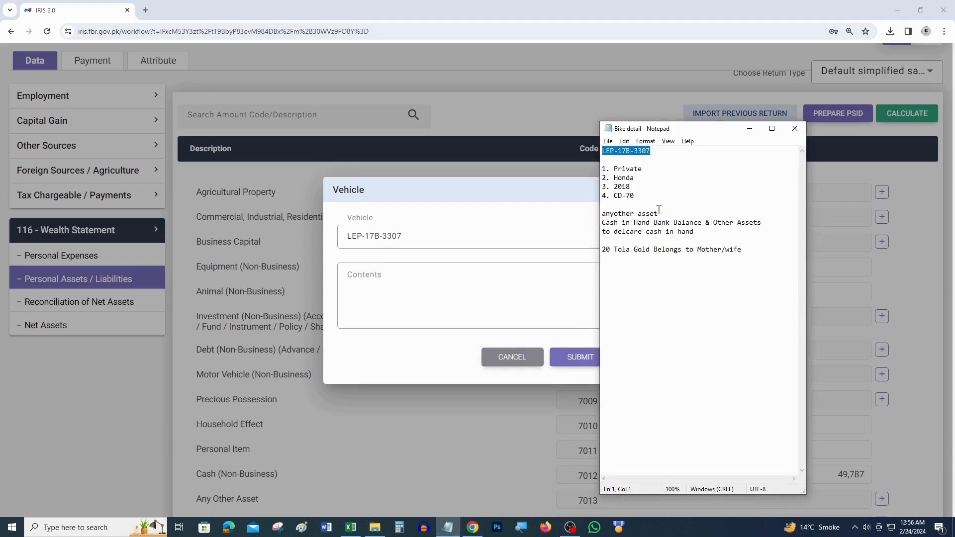
{"action": "left_click_drag", "start_coordinate": [645, 198], "coordinate": [606, 170]}
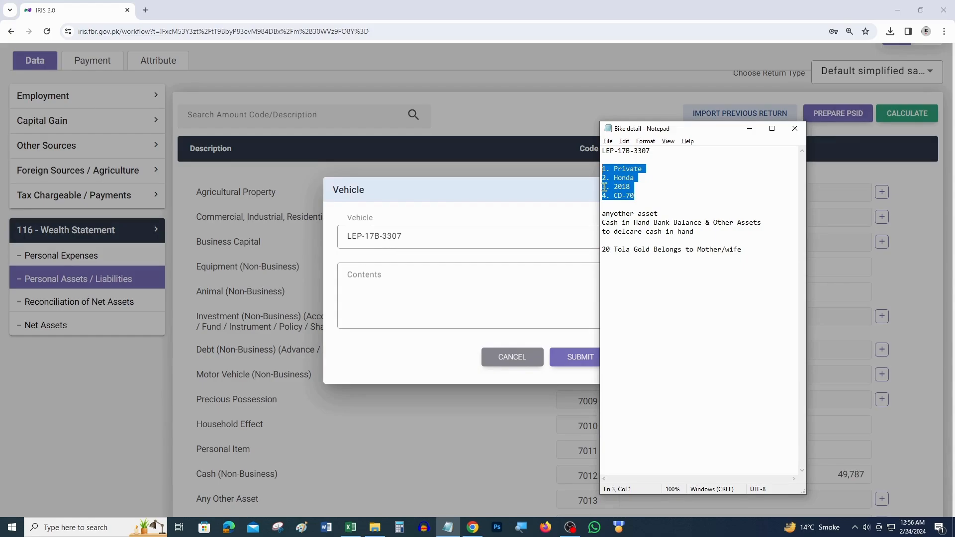
{"action": "left_click", "coordinate": [473, 269]}
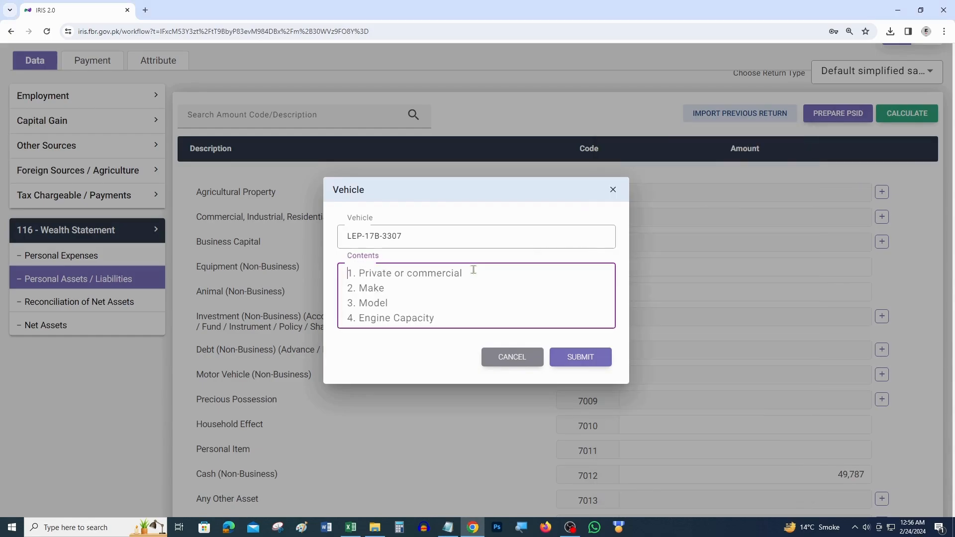
{"action": "type", "text": "1. Private 2. Honda 3. 2018 4. CD-70"}
{"action": "left_click", "coordinate": [573, 358]}
Step: Set the motor vehicle's amount to 63,500 and recalculate the totals
{"action": "left_click", "coordinate": [809, 358]}
{"action": "type", "text": "63,500"}
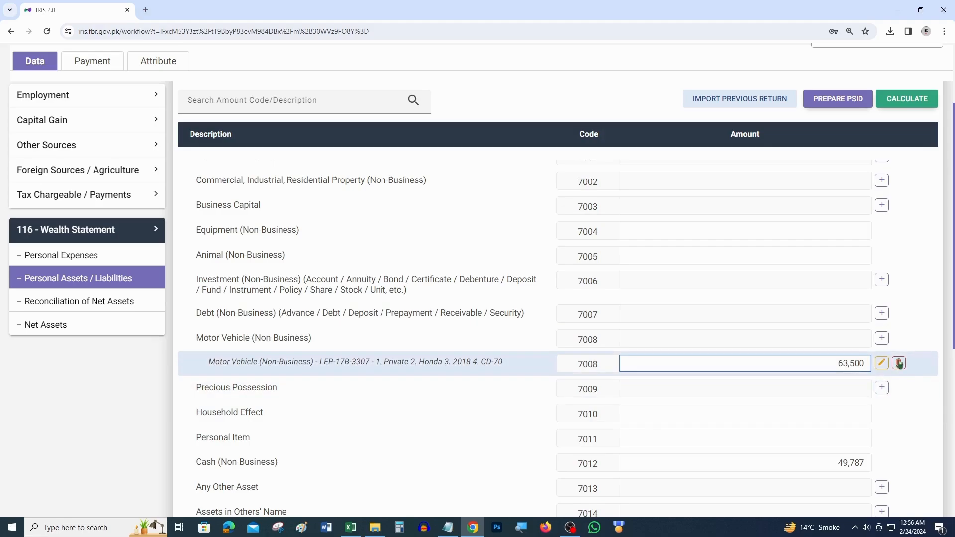
{"action": "left_click", "coordinate": [913, 104]}
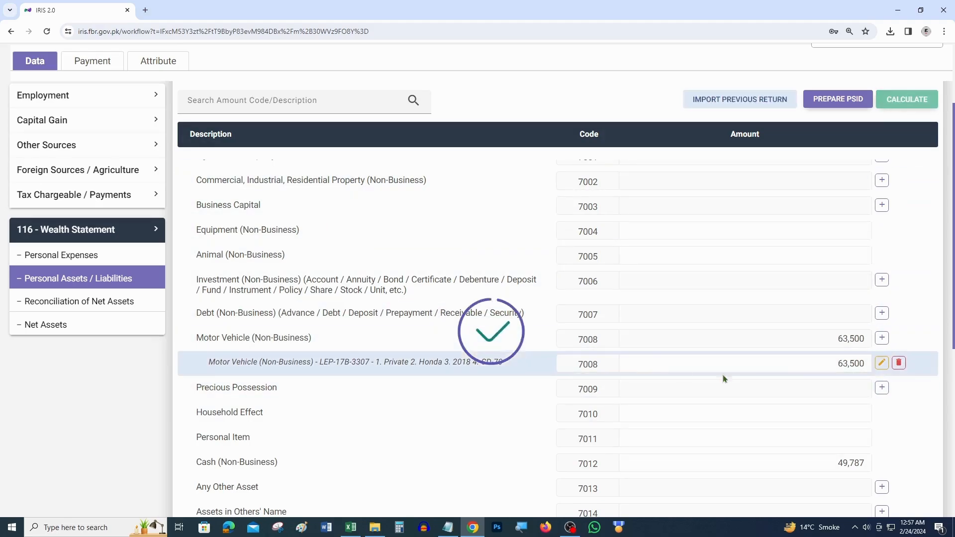
Step: Add an Any Other Asset entry with contents 'Cash in hand and other assets'
{"action": "scroll", "coordinate": [577, 308], "scroll_direction": "down", "scroll_amount": 4}
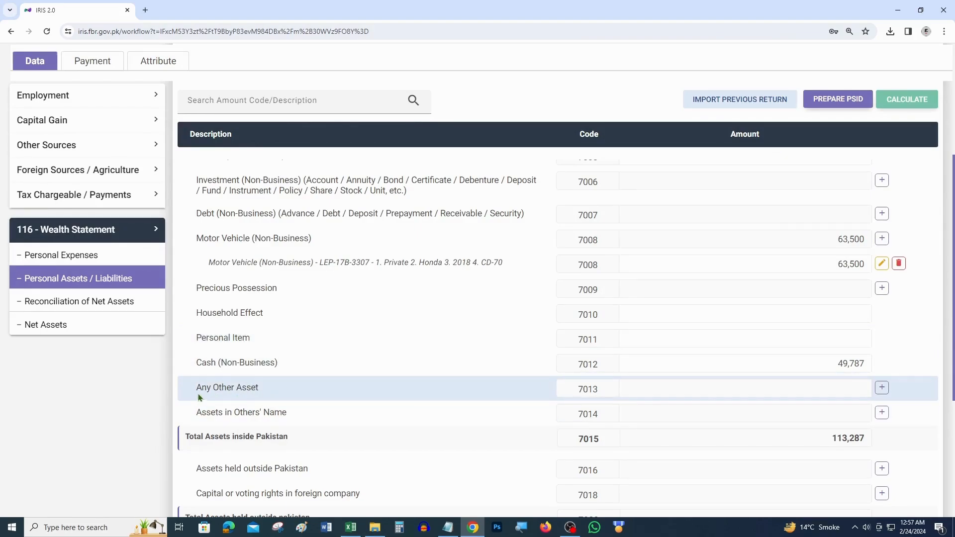
{"action": "left_click", "coordinate": [882, 388]}
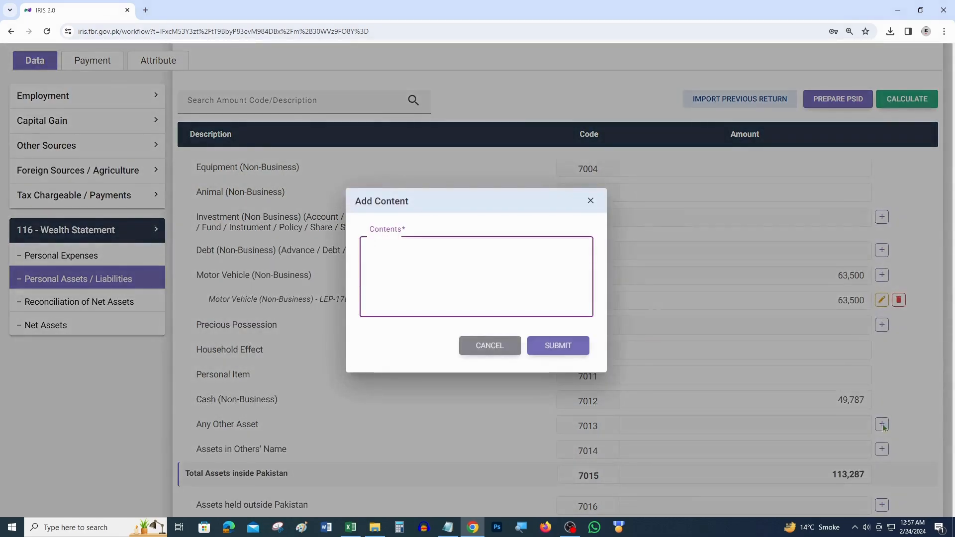
{"action": "type", "text": "Cash in hand and other assets"}
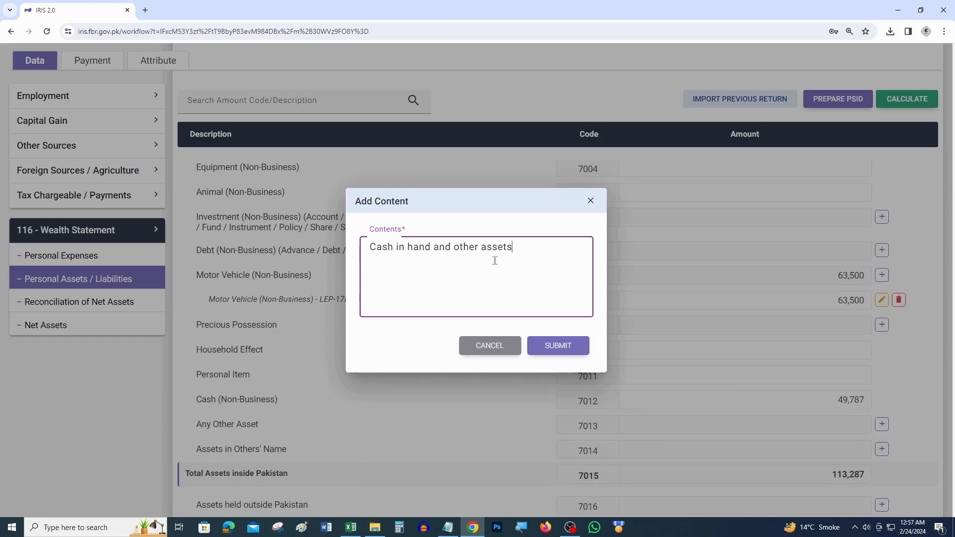
{"action": "left_click", "coordinate": [555, 346]}
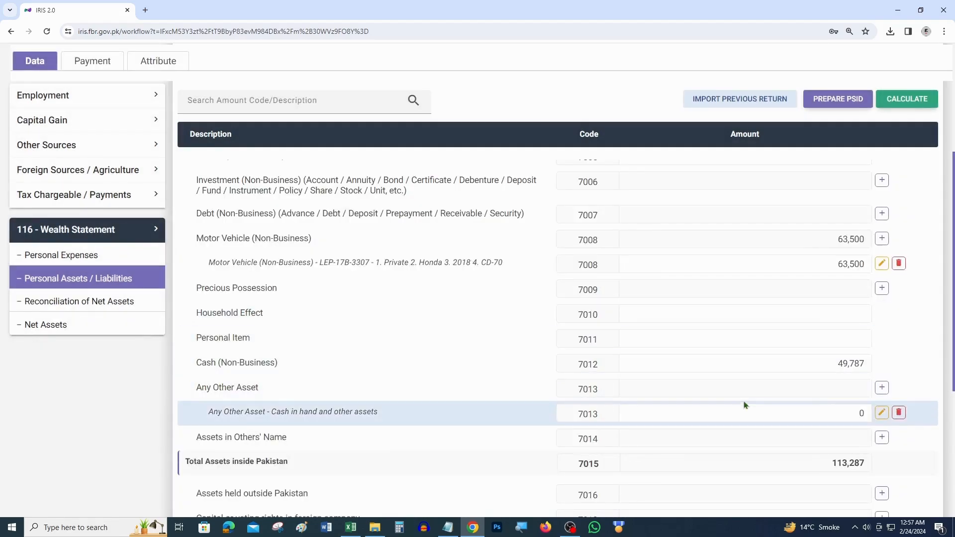
Step: Set that asset's amount to 2,500,000 and recalculate, giving total assets of 2,613,287
{"action": "left_click_drag", "start_coordinate": [795, 420], "coordinate": [874, 423]}
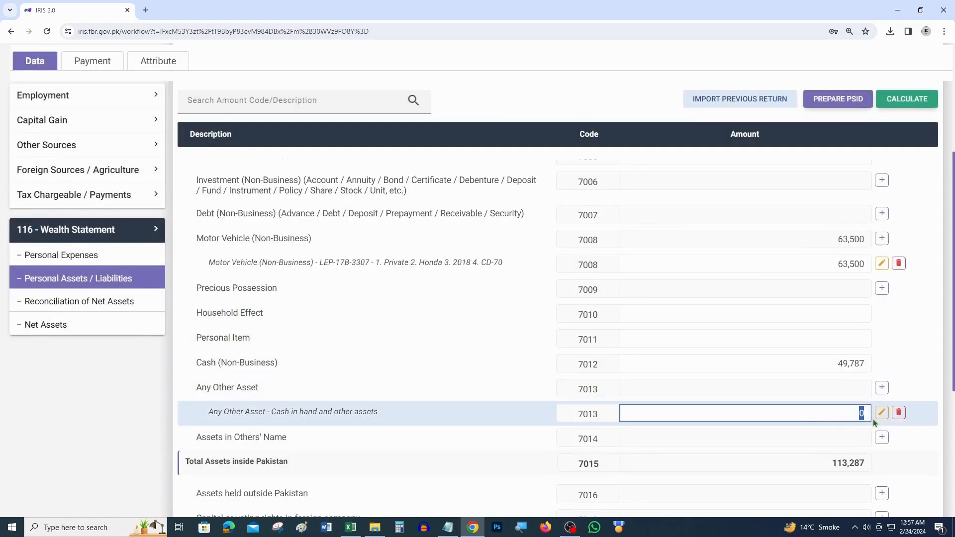
{"action": "type", "text": "2,500,000"}
{"action": "left_click", "coordinate": [906, 356]}
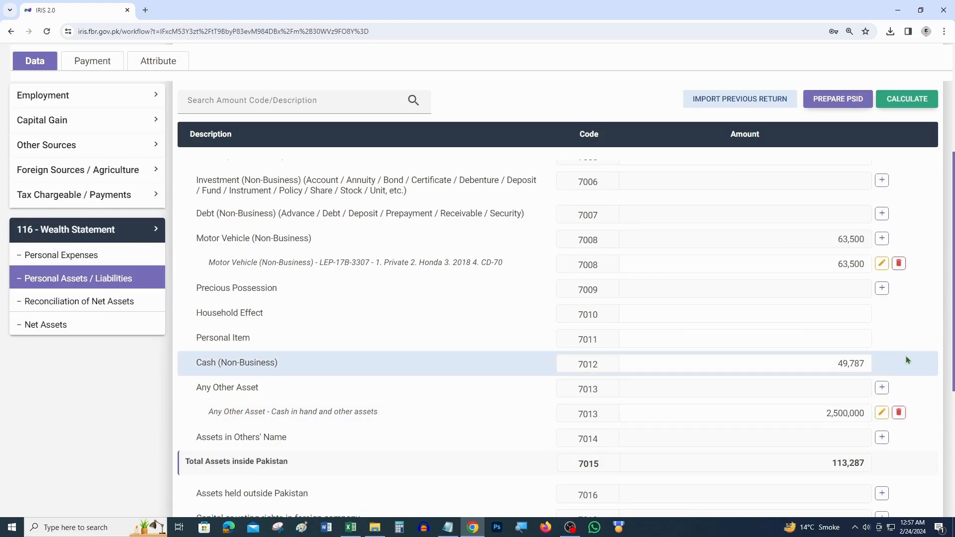
{"action": "left_click", "coordinate": [903, 100]}
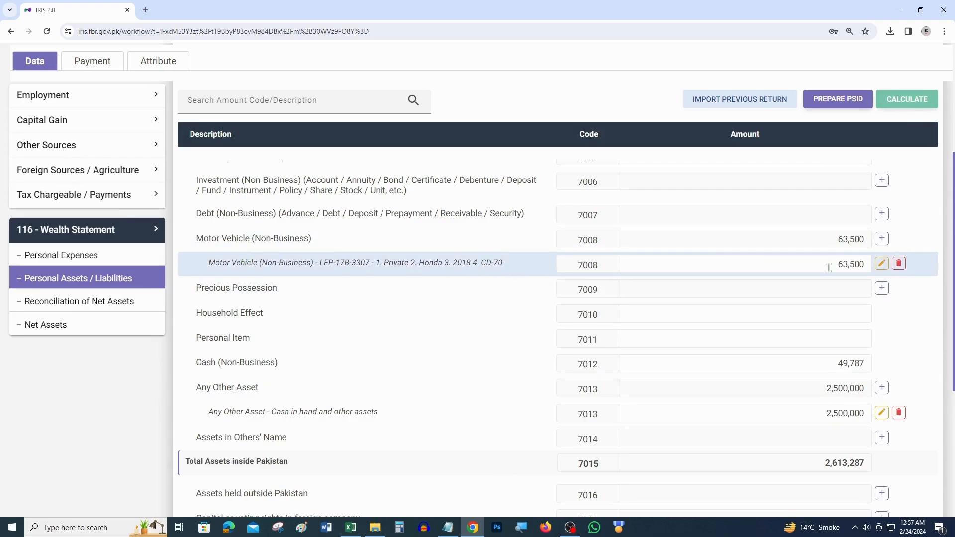
{"action": "left_click_drag", "start_coordinate": [850, 264], "coordinate": [823, 265]}
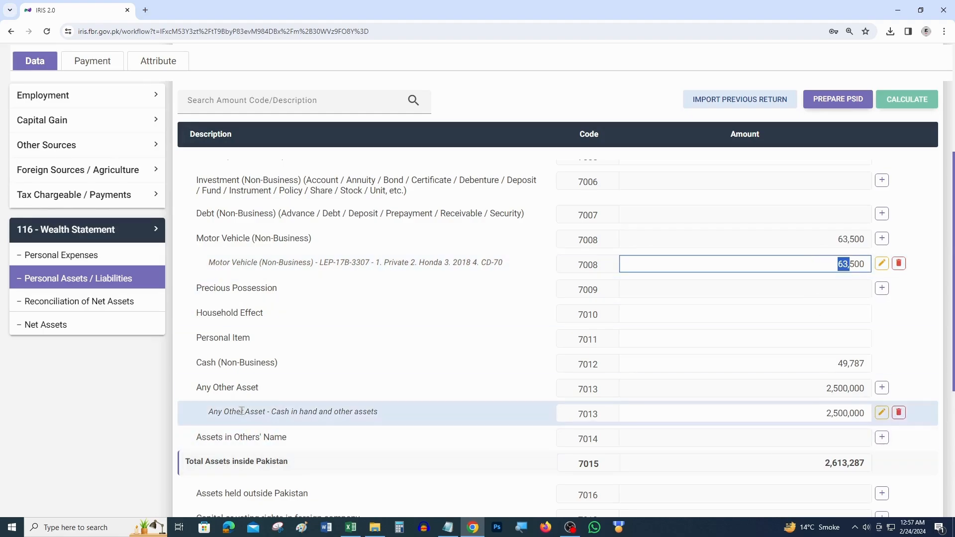
{"action": "left_click_drag", "start_coordinate": [228, 412], "coordinate": [383, 411]}
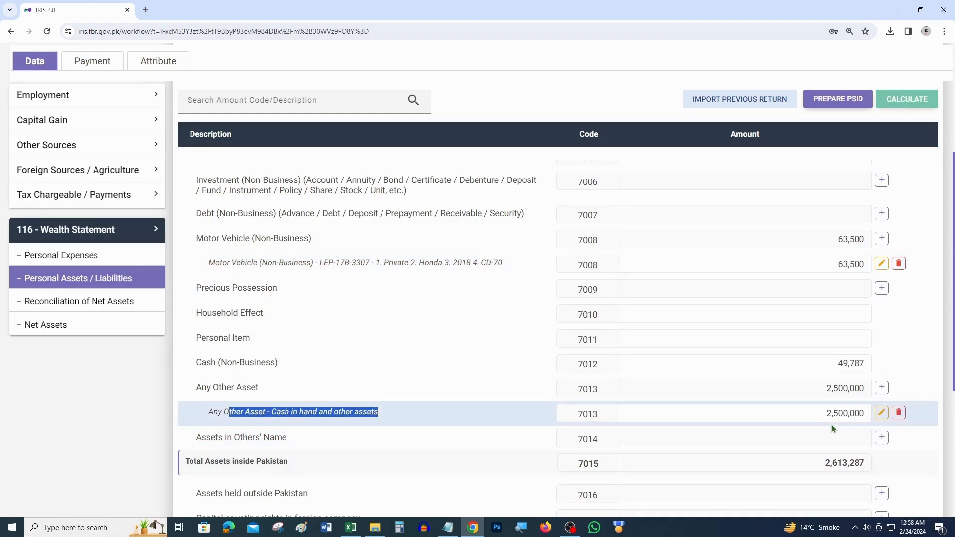
{"action": "scroll", "coordinate": [512, 369], "scroll_direction": "down", "scroll_amount": 5}
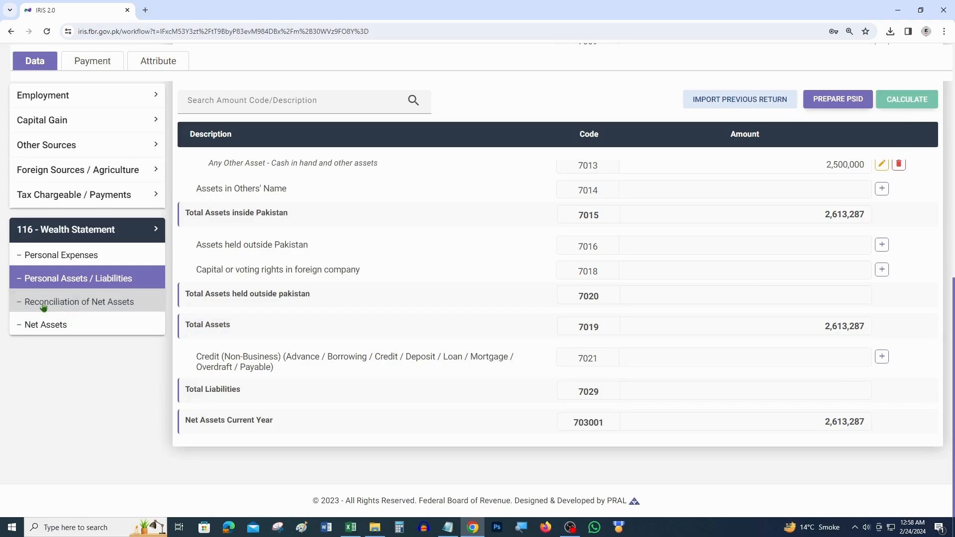
Step: Open Reconciliation of Net Assets and total 2,500,000 + 63,500 in Calculator
{"action": "left_click", "coordinate": [66, 304]}
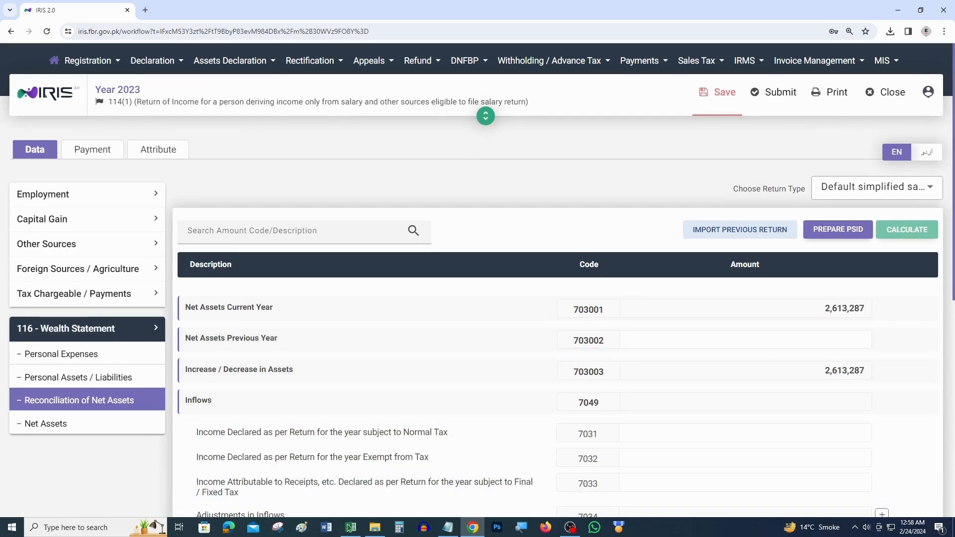
{"action": "left_click", "coordinate": [398, 528]}
{"action": "type", "text": "000"}
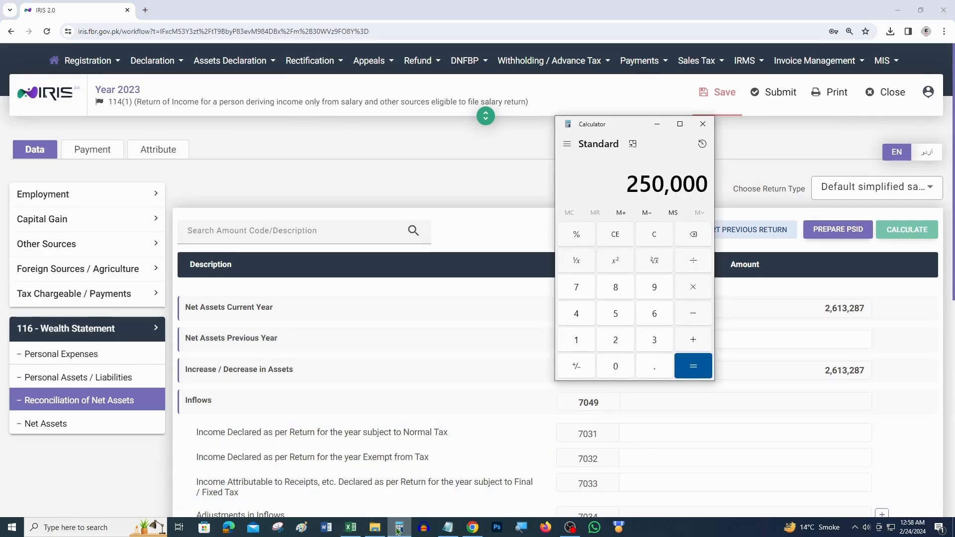
{"action": "type", "text": "00 + 63,500"}
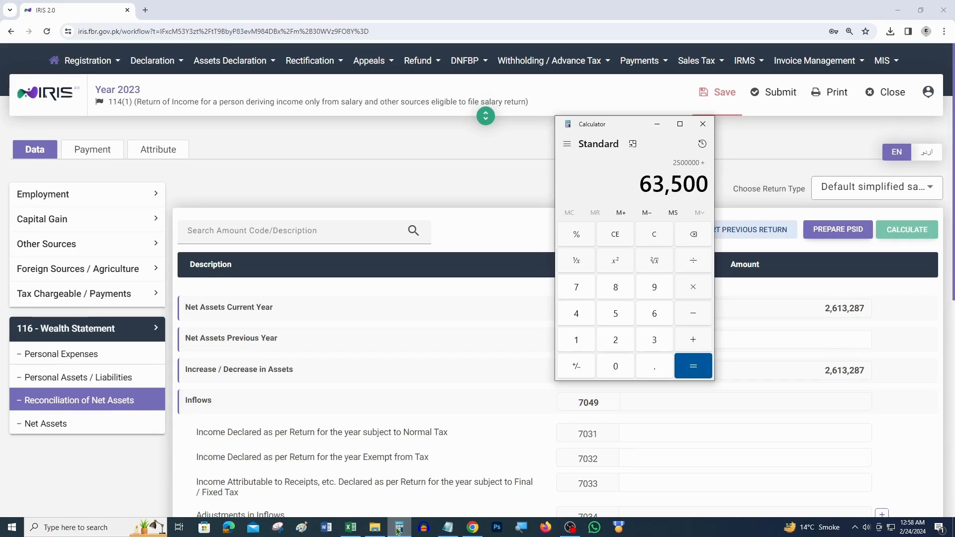
{"action": "key", "text": "Return"}
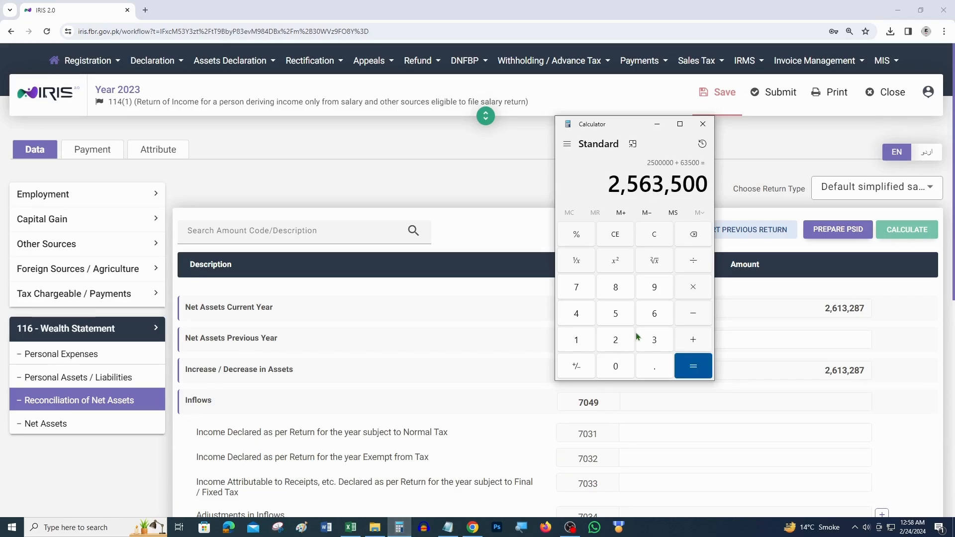
{"action": "left_click", "coordinate": [703, 124]}
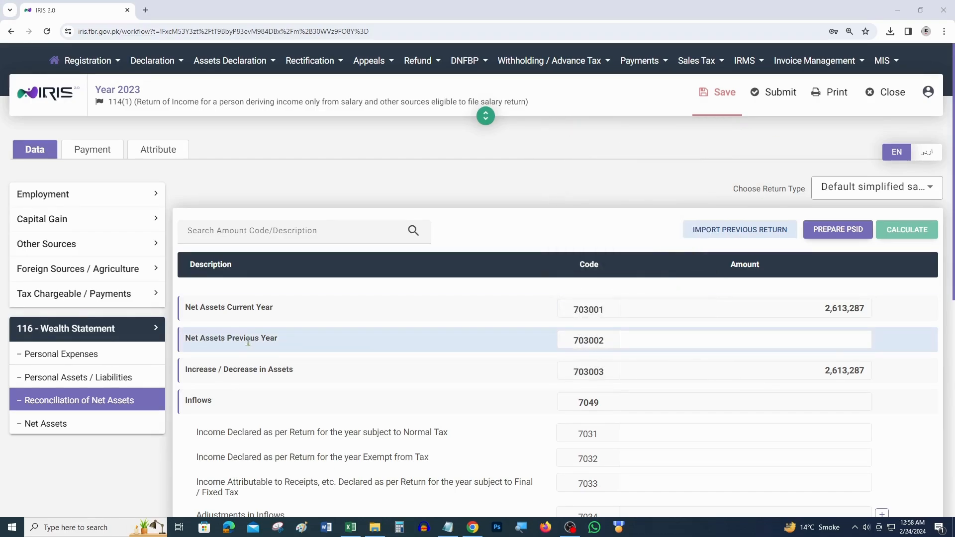
Step: Enter 2,563,500 as Net Assets Previous Year and recalculate
{"action": "left_click", "coordinate": [846, 340]}
{"action": "type", "text": "2,563,500"}
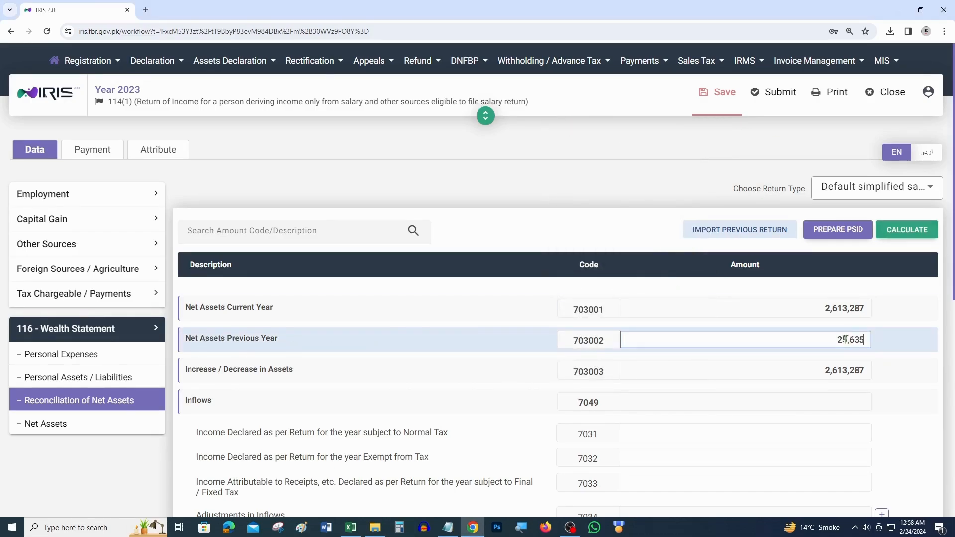
{"action": "left_click", "coordinate": [915, 234]}
{"action": "scroll", "coordinate": [243, 419], "scroll_direction": "down", "scroll_amount": 2}
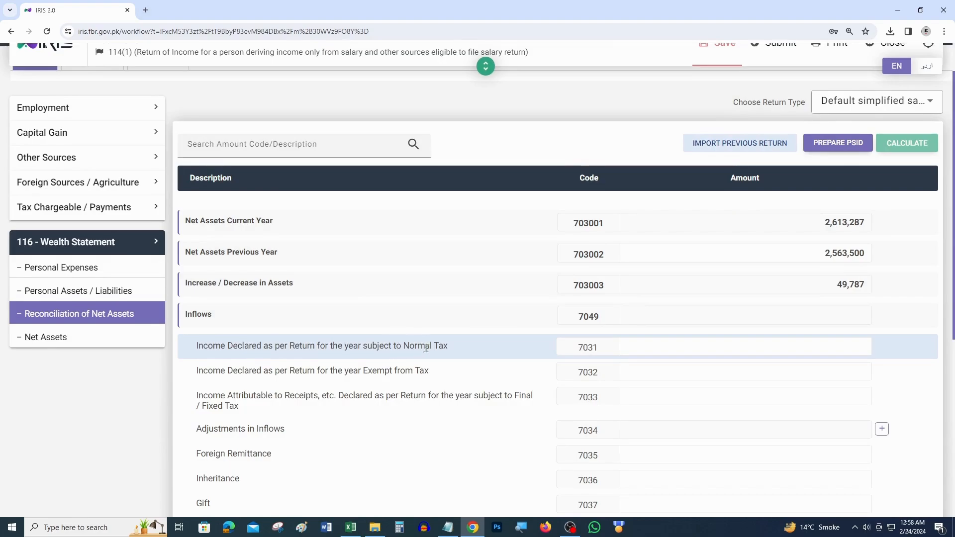
Step: Enter 1,060,000 as income subject to normal tax, recalculate, and confirm Unreconciled Amount is 0
{"action": "left_click", "coordinate": [799, 349]}
{"action": "type", "text": "1,0"}
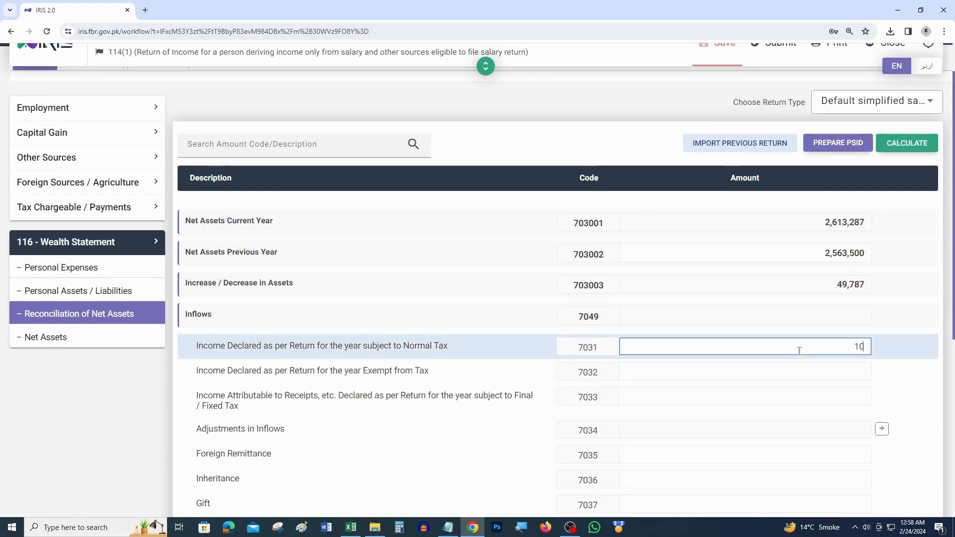
{"action": "type", "text": "60,000"}
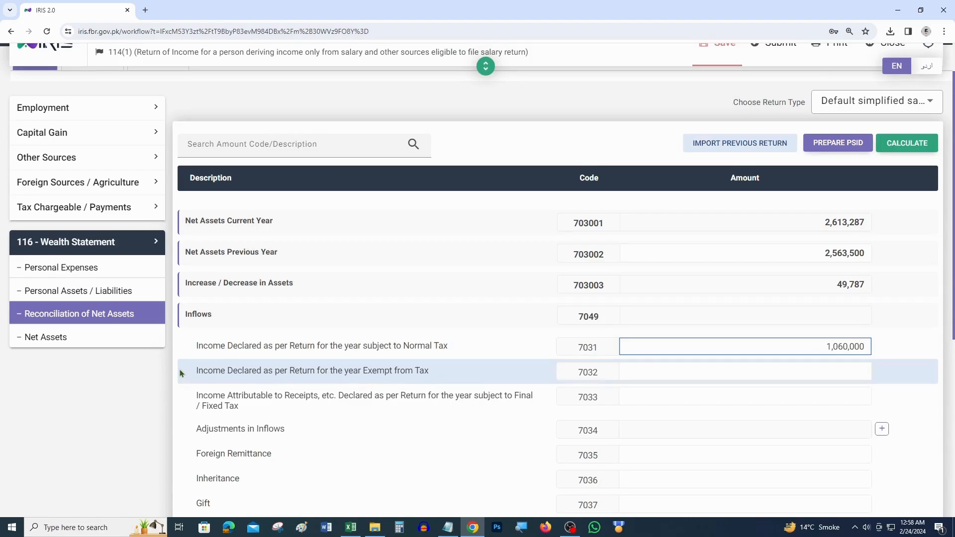
{"action": "left_click", "coordinate": [920, 148]}
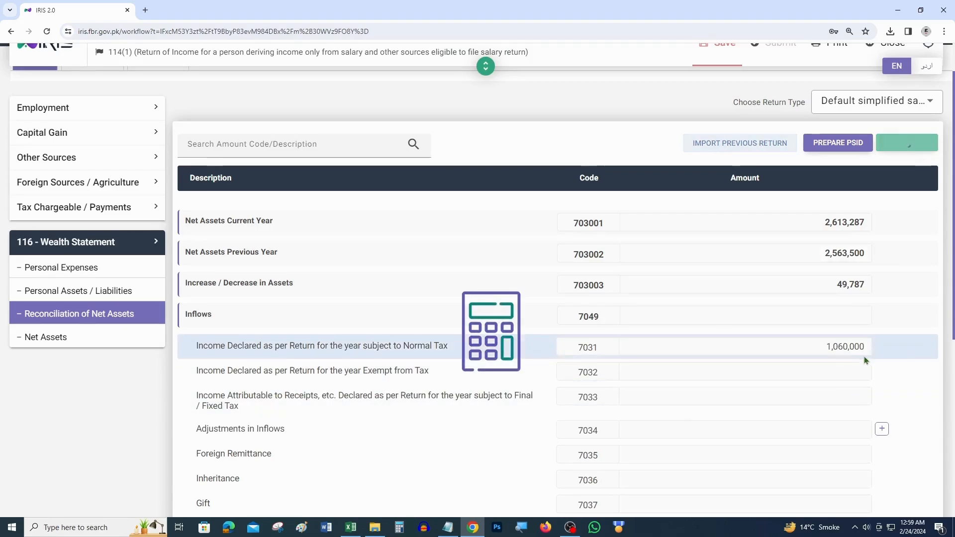
{"action": "scroll", "coordinate": [877, 387], "scroll_direction": "down", "scroll_amount": 5}
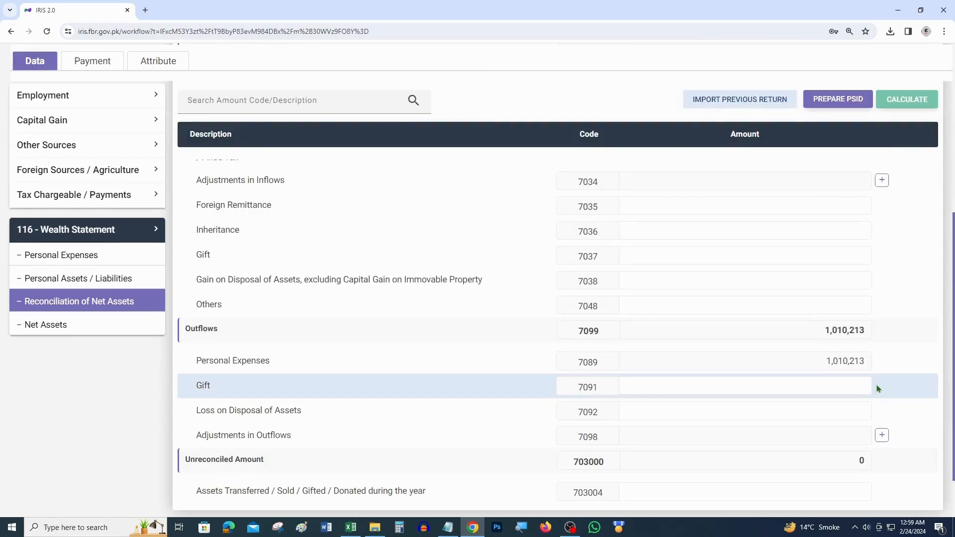
{"action": "scroll", "coordinate": [531, 305], "scroll_direction": "down", "scroll_amount": 2}
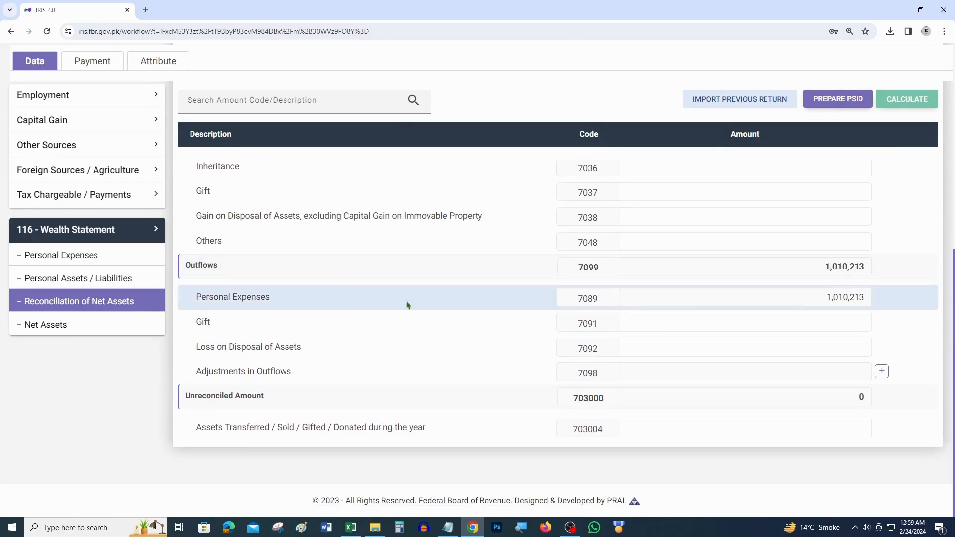
{"action": "scroll", "coordinate": [796, 318], "scroll_direction": "up", "scroll_amount": 5}
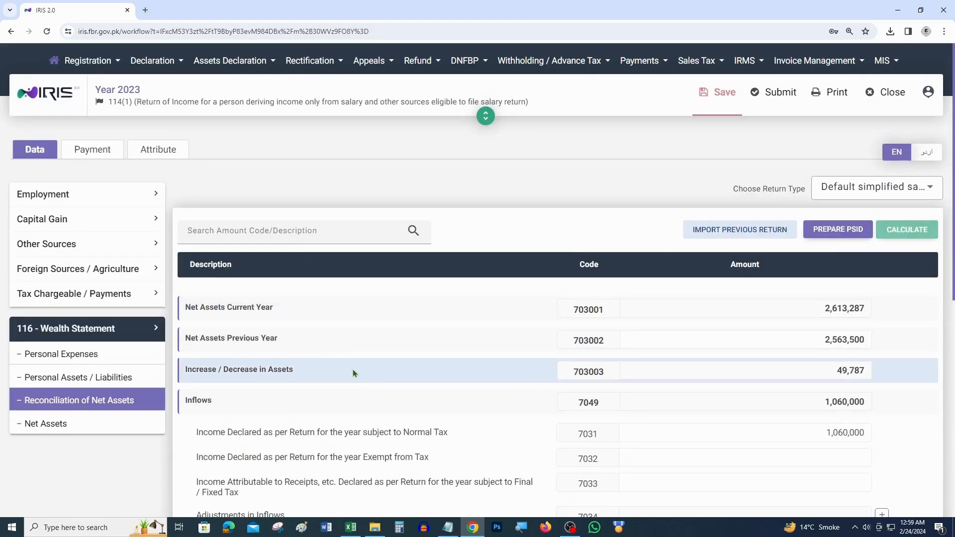
{"action": "left_click", "coordinate": [399, 528]}
{"action": "type", "text": "2,563,500"}
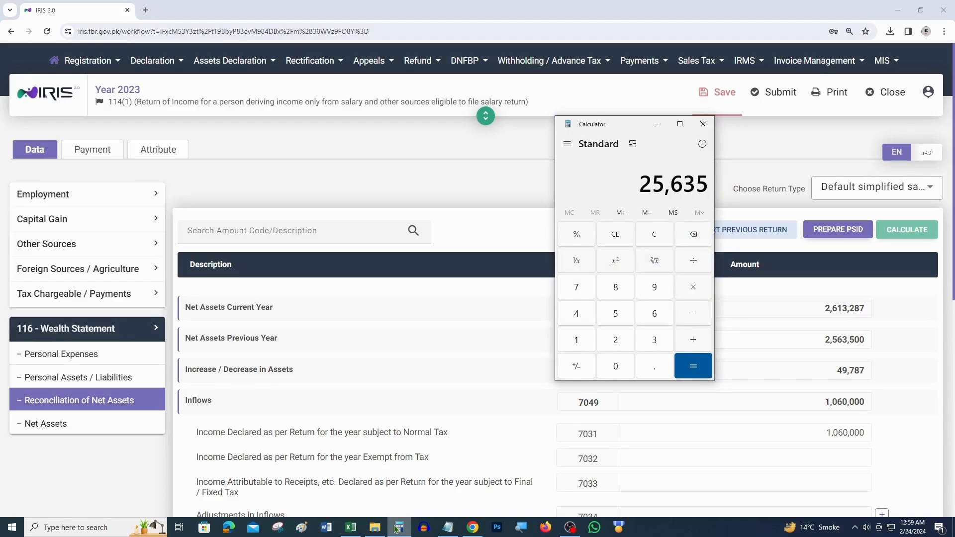
{"action": "key", "text": "plus"}
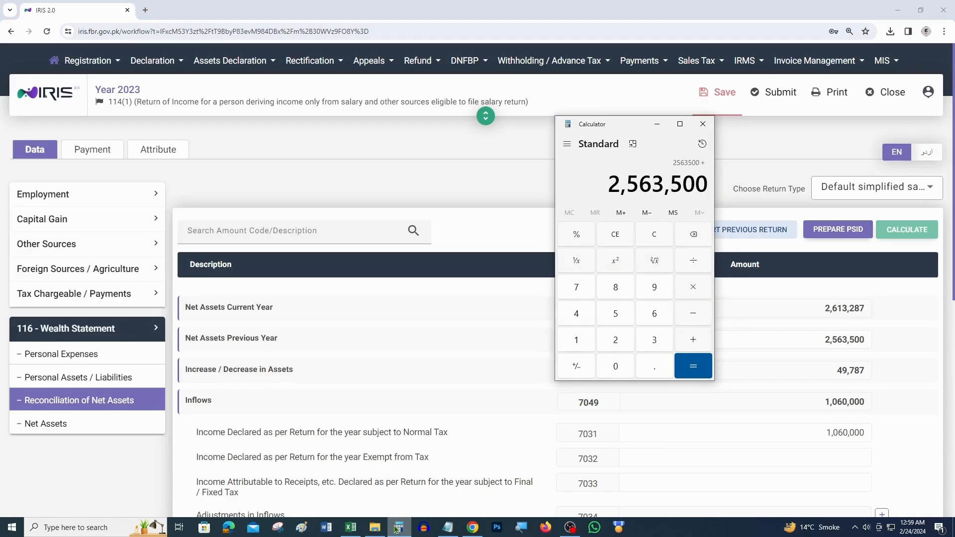
{"action": "type", "text": "49,787"}
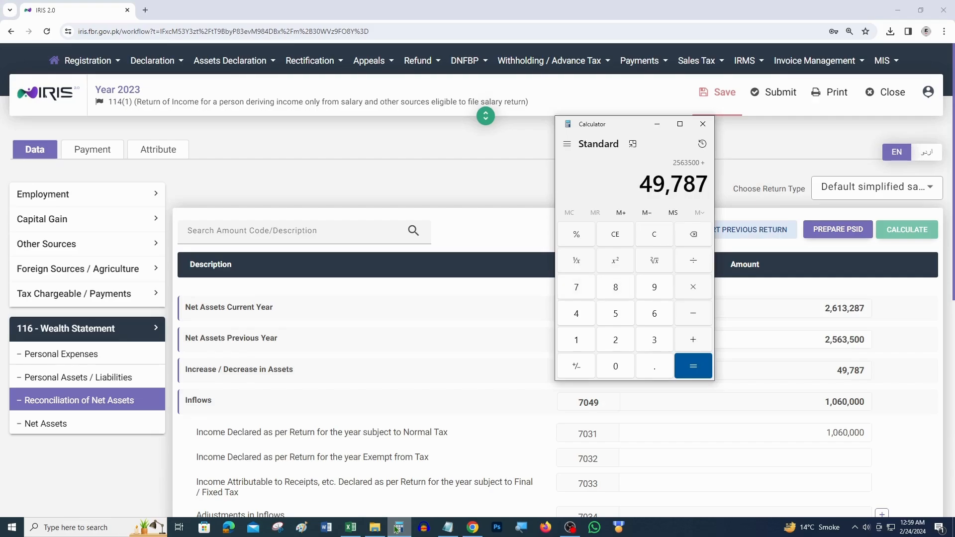
{"action": "key", "text": "Return"}
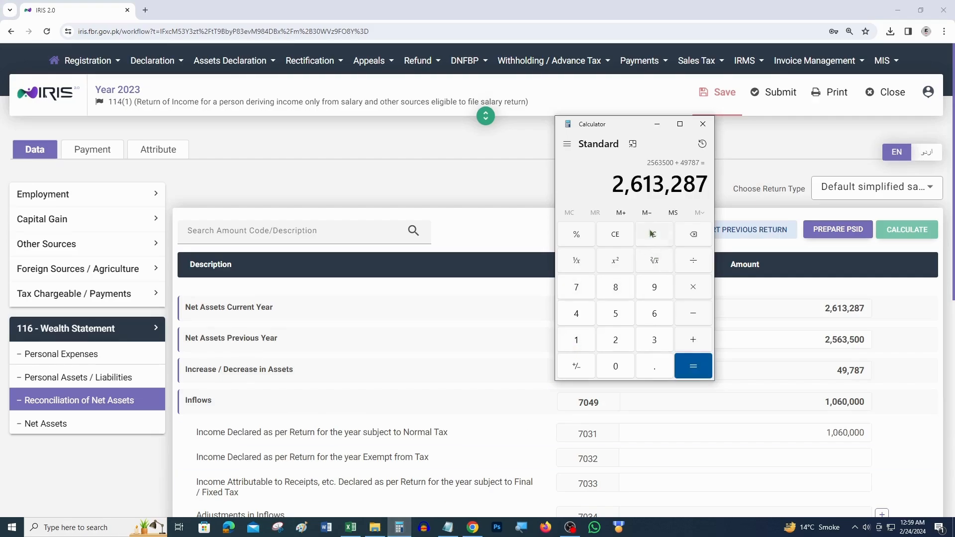
{"action": "left_click", "coordinate": [703, 124]}
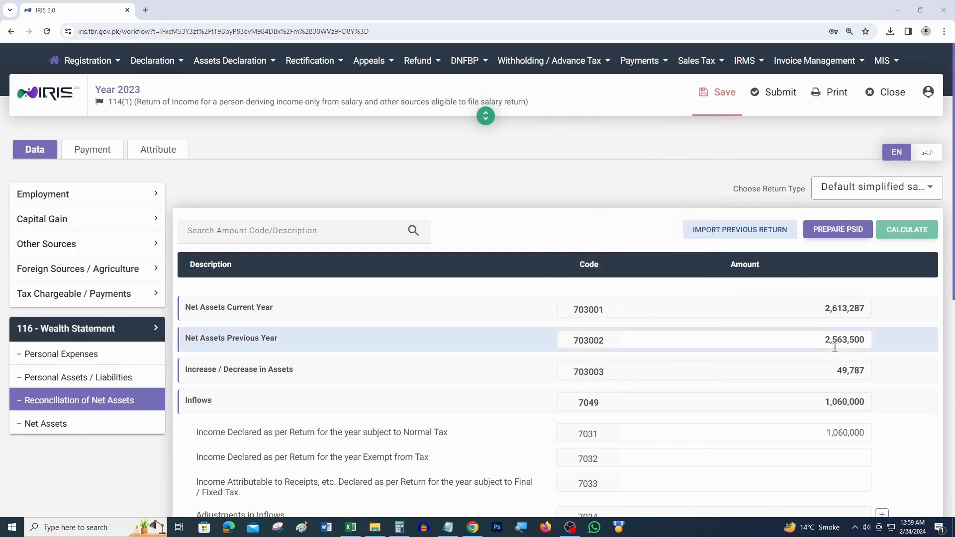
{"action": "left_click_drag", "start_coordinate": [815, 312], "coordinate": [860, 312]}
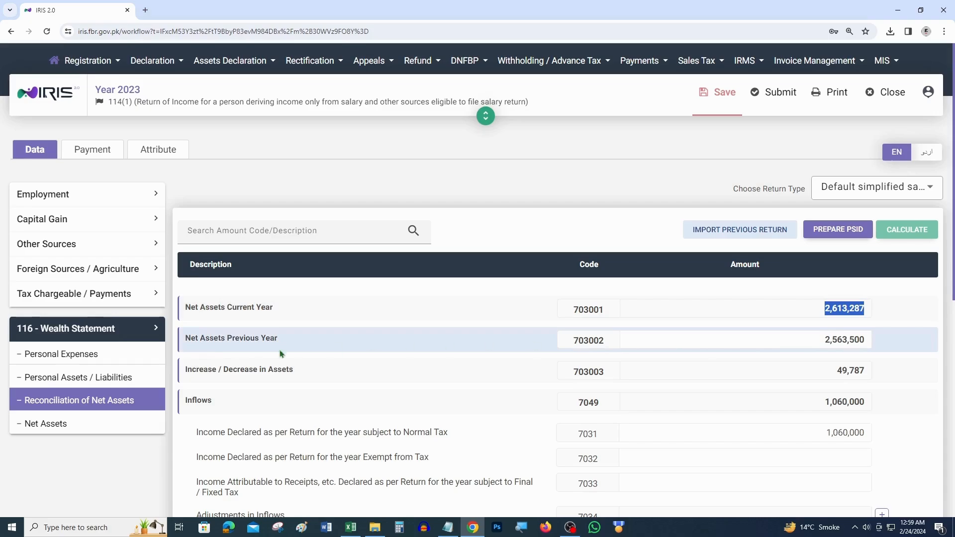
{"action": "left_click_drag", "start_coordinate": [824, 341], "coordinate": [869, 340]}
{"action": "left_click_drag", "start_coordinate": [204, 372], "coordinate": [324, 372]}
{"action": "left_click_drag", "start_coordinate": [836, 371], "coordinate": [872, 373]}
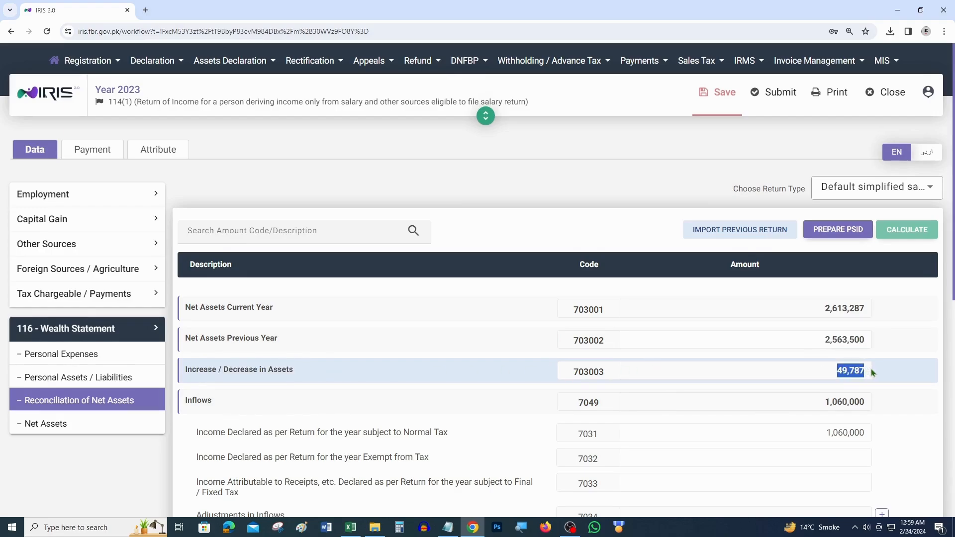
Step: Confirm the Unreconciled Amount is 0, then go to the wealth statement's Net Assets section
{"action": "scroll", "coordinate": [878, 386], "scroll_direction": "down", "scroll_amount": 5}
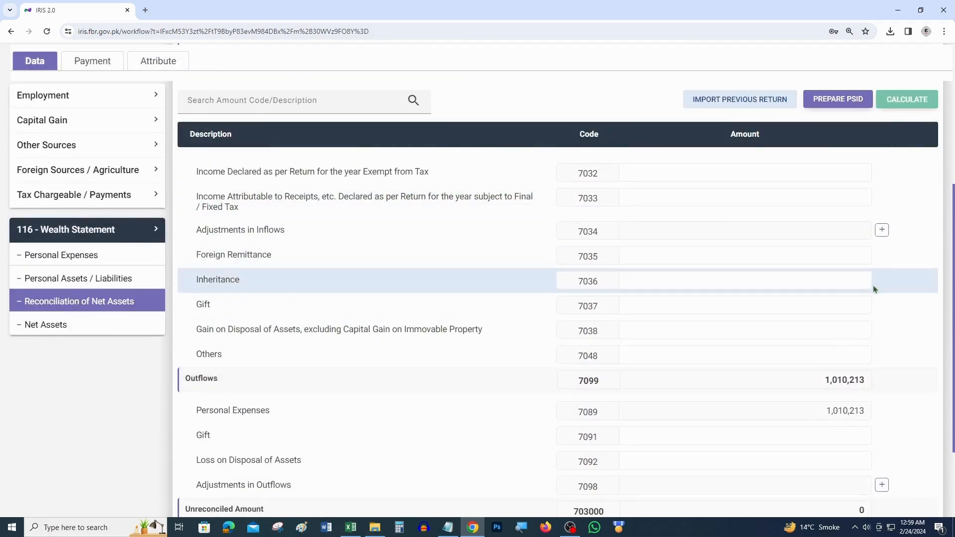
{"action": "scroll", "coordinate": [875, 332], "scroll_direction": "down", "scroll_amount": 2}
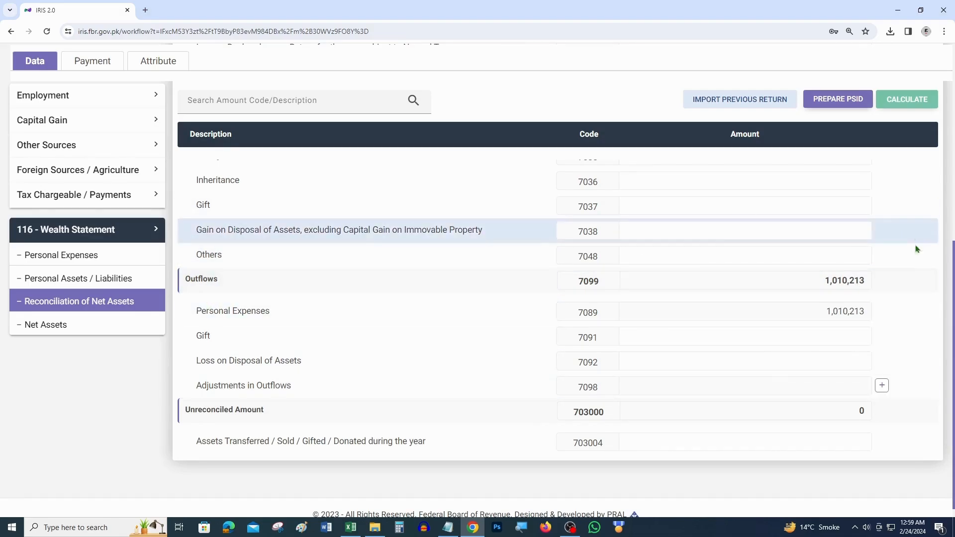
{"action": "left_click_drag", "start_coordinate": [184, 411], "coordinate": [262, 410]}
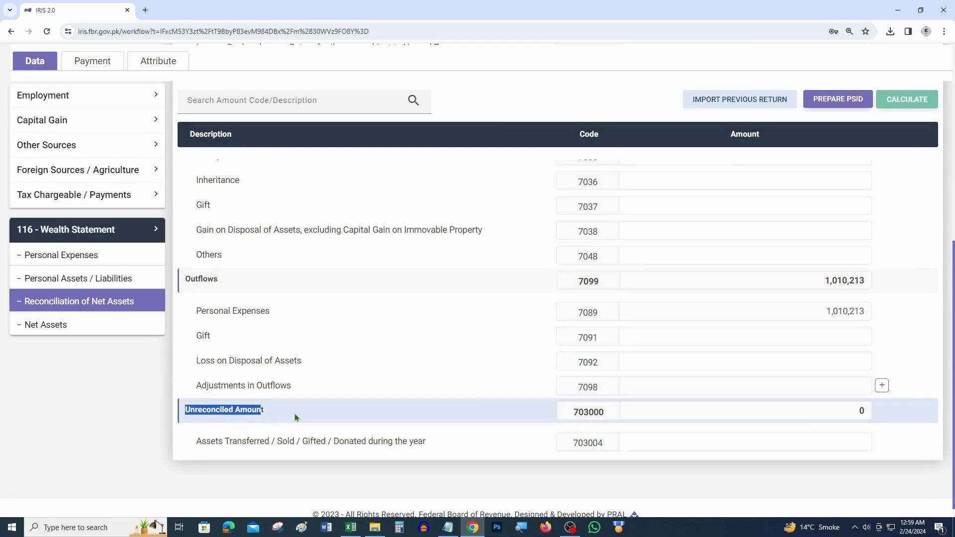
{"action": "left_click", "coordinate": [277, 414]}
{"action": "left_click_drag", "start_coordinate": [277, 414], "coordinate": [184, 414]}
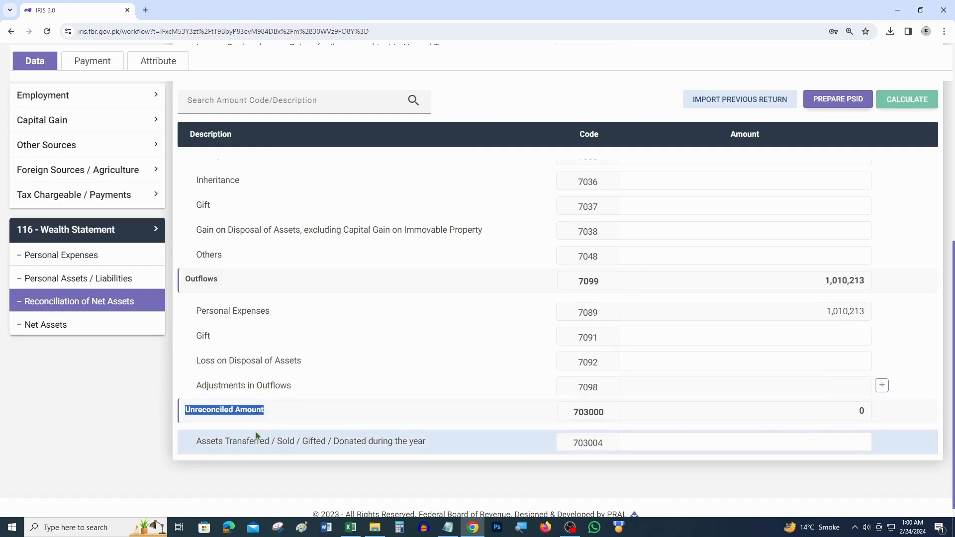
{"action": "left_click_drag", "start_coordinate": [858, 420], "coordinate": [876, 413]}
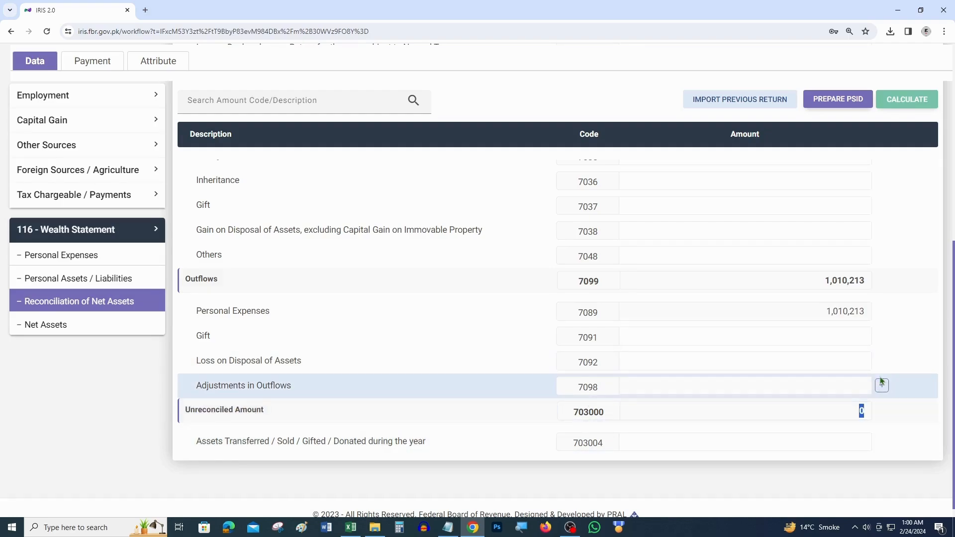
{"action": "left_click", "coordinate": [76, 323]}
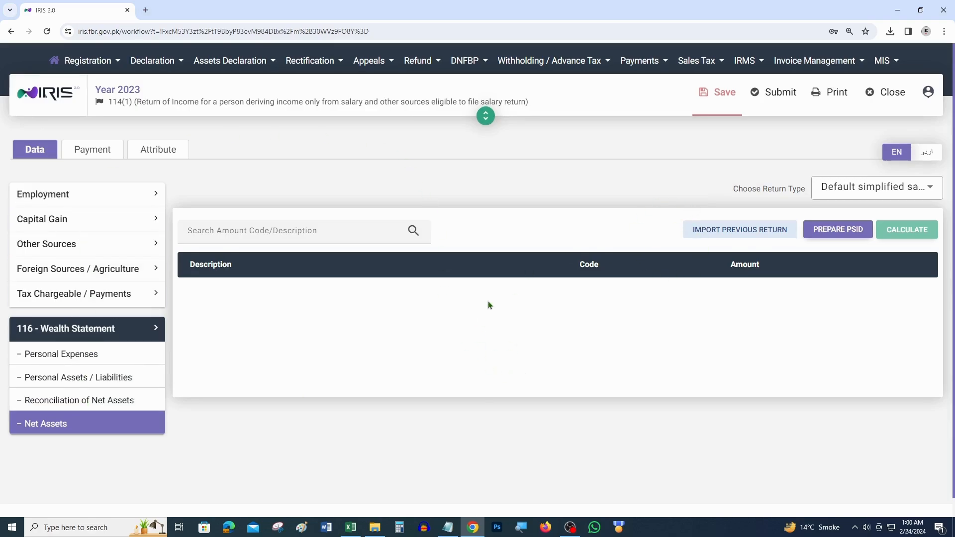
Step: Save the tax year 2023 return, print its draft acknowledgement PDF and open the download
{"action": "left_click", "coordinate": [723, 94]}
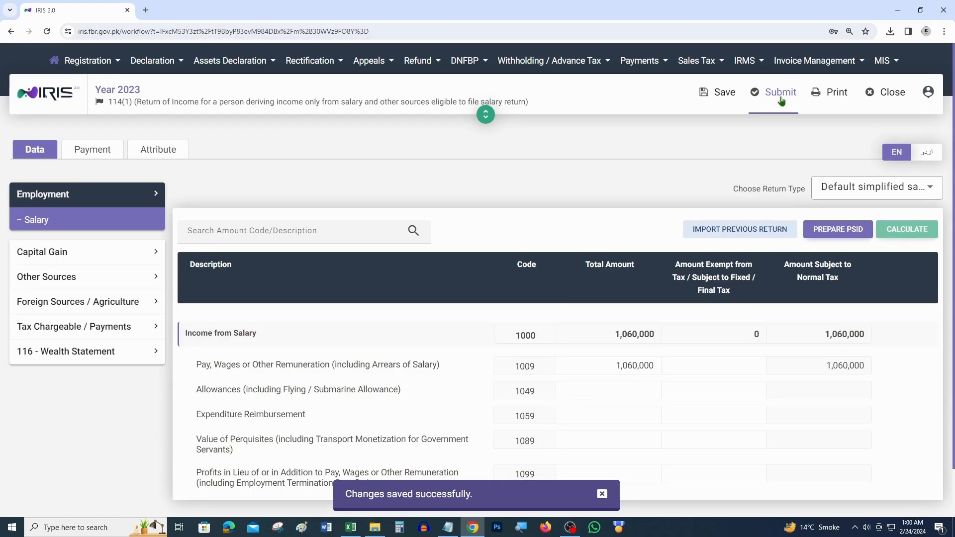
{"action": "left_click", "coordinate": [834, 97]}
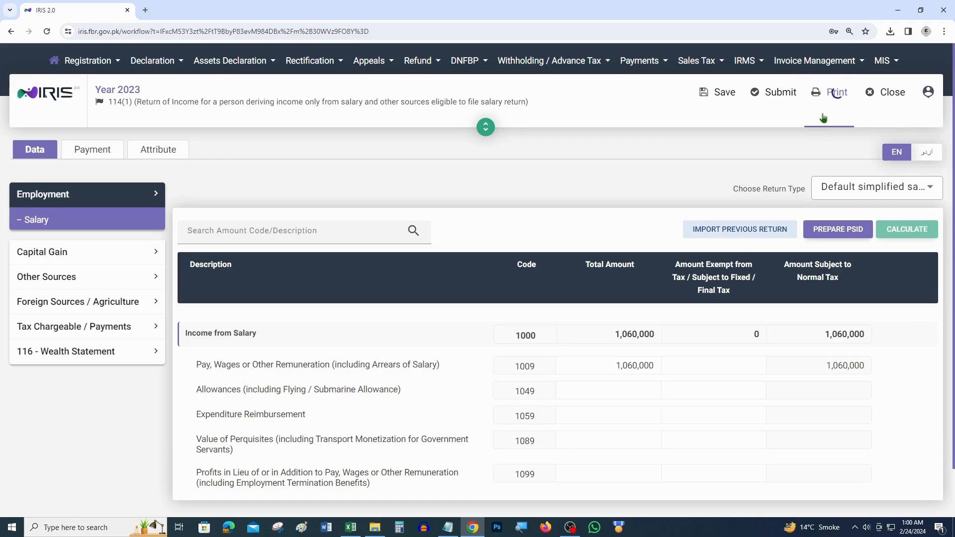
{"action": "left_click", "coordinate": [805, 75]}
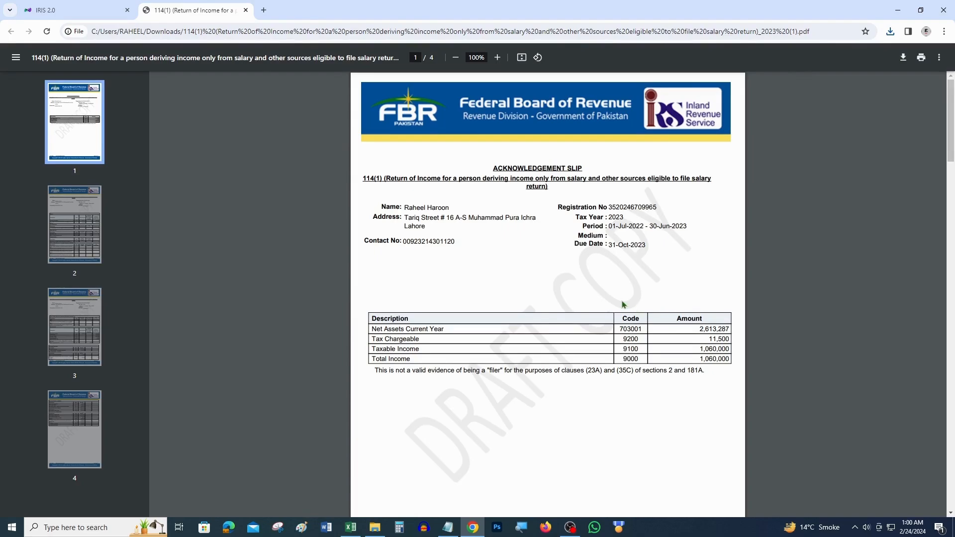
Step: Review the draft return PDF pages (Income from Salary 1,060,000, Tax Chargeable 11,500), then return to page 1
{"action": "scroll", "coordinate": [622, 303], "scroll_direction": "down", "scroll_amount": 2}
{"action": "scroll", "coordinate": [655, 270], "scroll_direction": "down", "scroll_amount": 6}
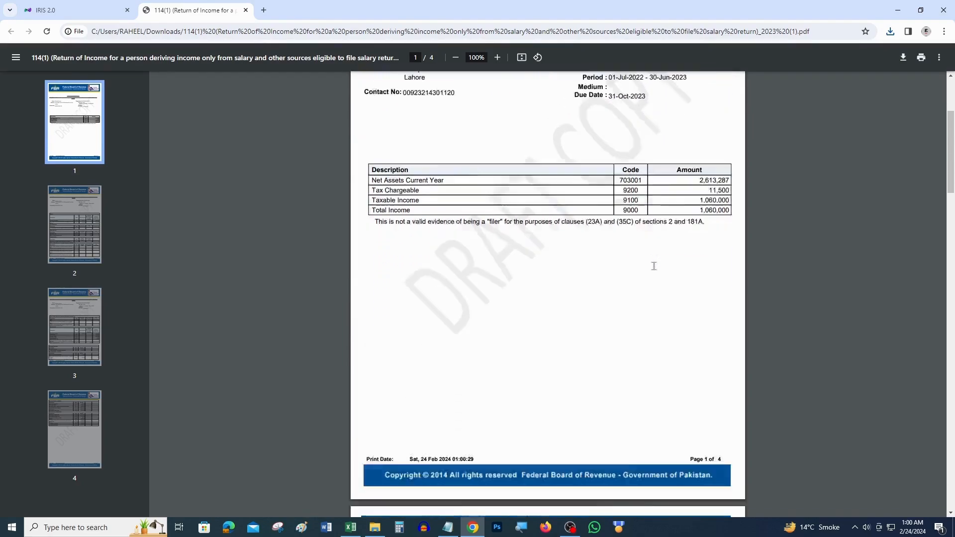
{"action": "scroll", "coordinate": [655, 269], "scroll_direction": "down", "scroll_amount": 2}
{"action": "scroll", "coordinate": [626, 317], "scroll_direction": "down", "scroll_amount": 20}
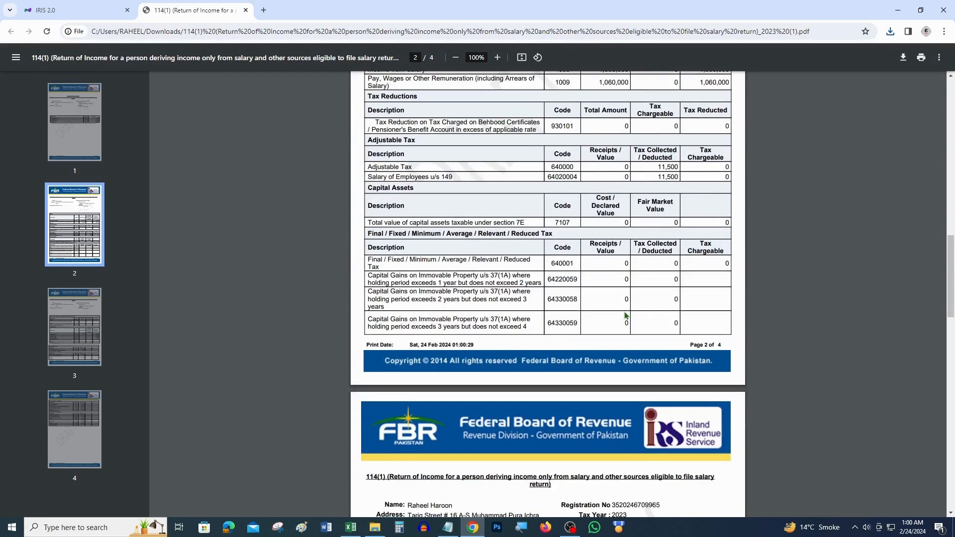
{"action": "scroll", "coordinate": [627, 317], "scroll_direction": "down", "scroll_amount": 2}
{"action": "scroll", "coordinate": [627, 317], "scroll_direction": "up", "scroll_amount": 20}
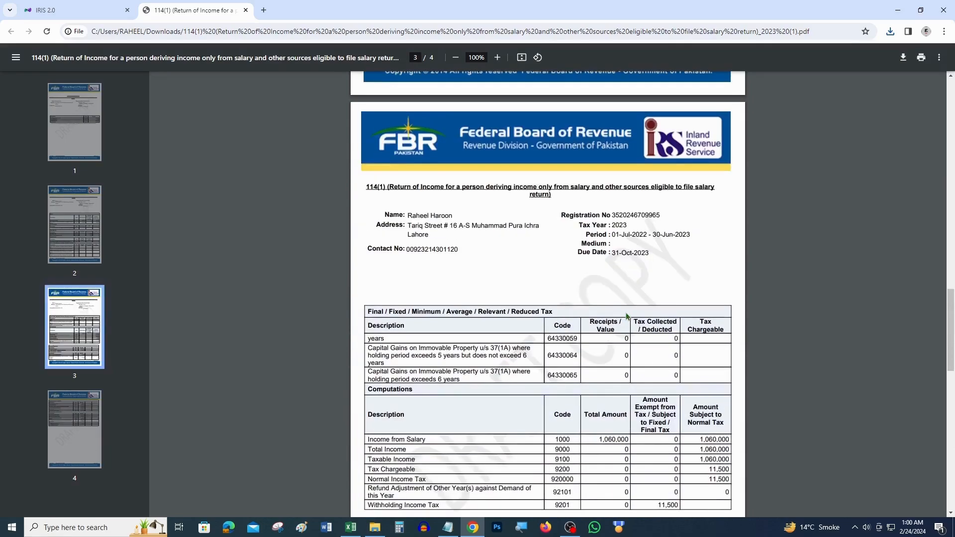
{"action": "scroll", "coordinate": [627, 317], "scroll_direction": "up", "scroll_amount": 10}
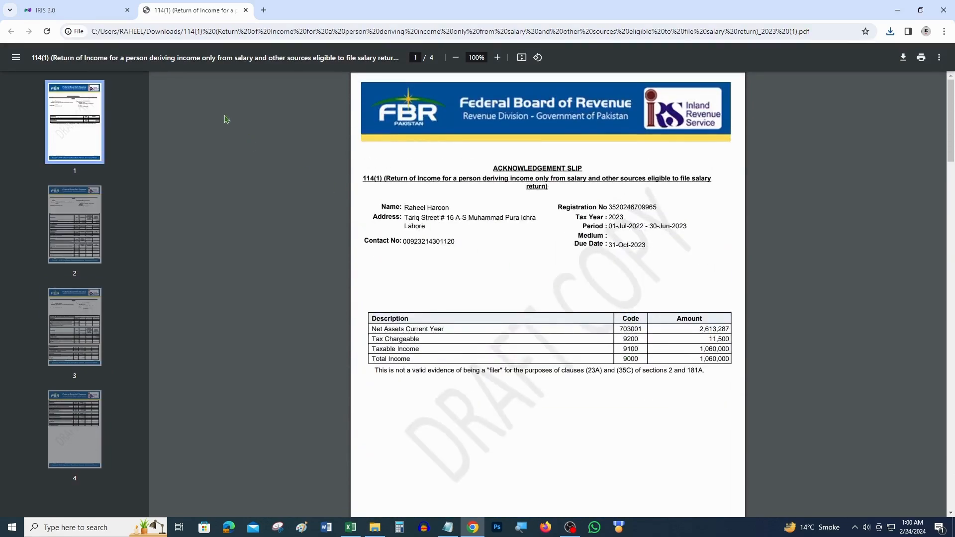